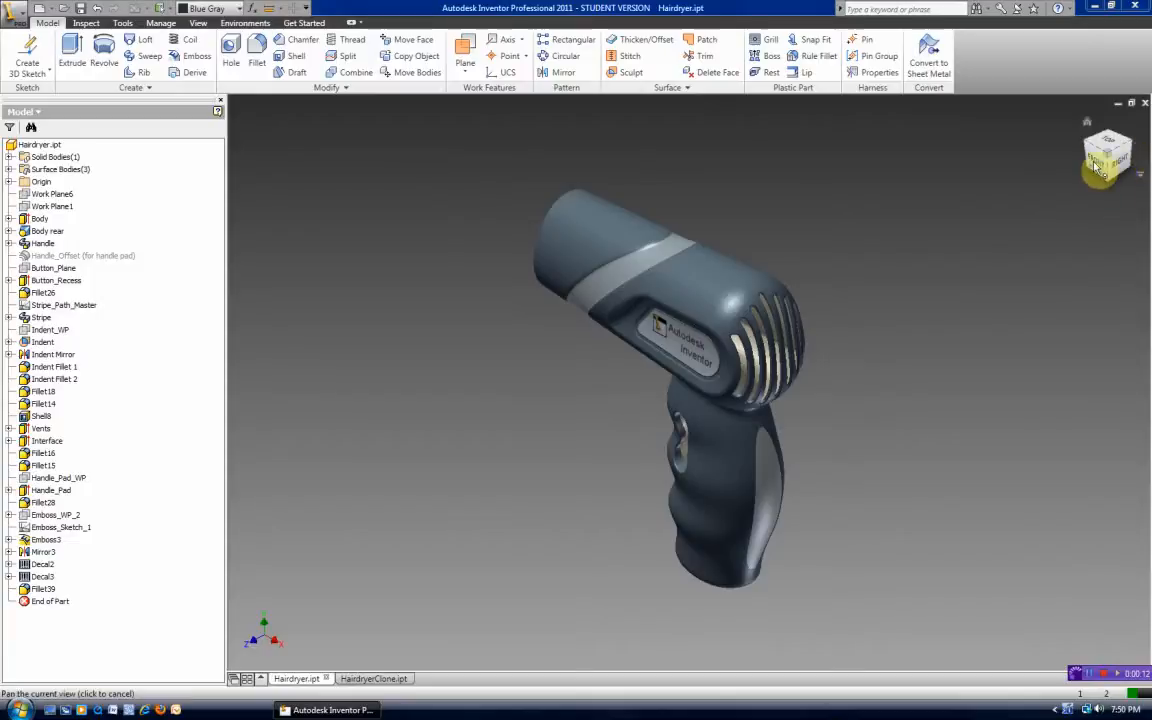
Step: Examine the finished hair dryer model from the front, top and home views
left_click(1097, 165)
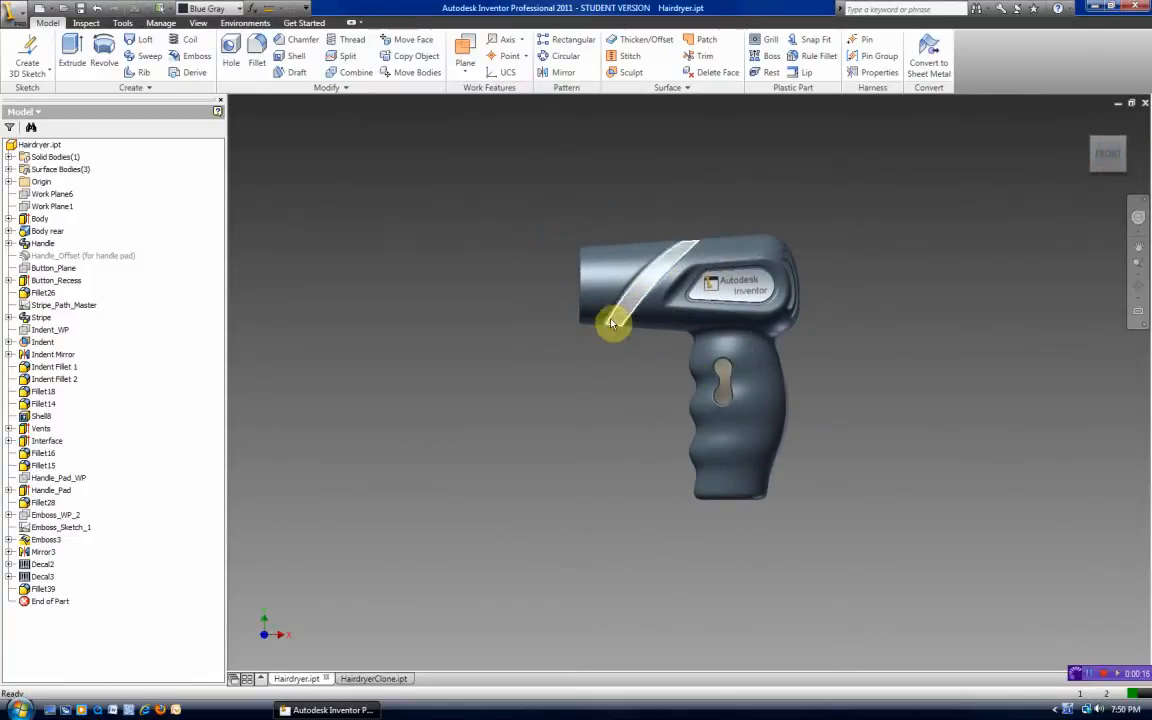
left_click(1110, 135)
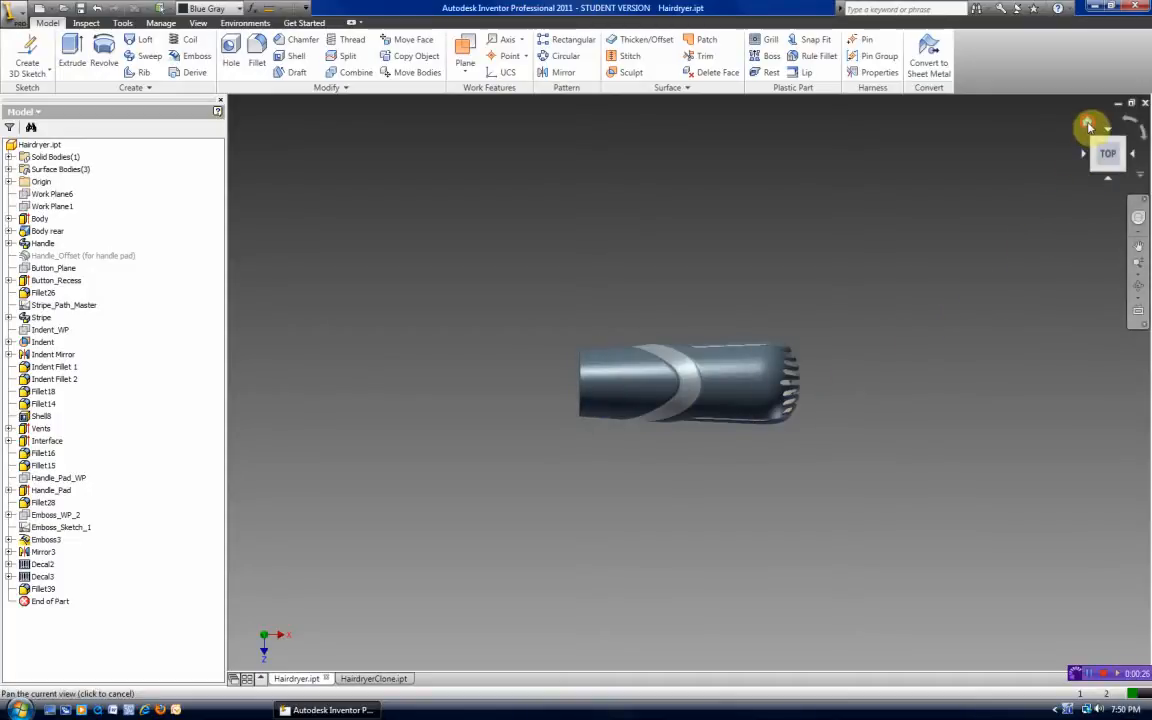
left_click(1089, 125)
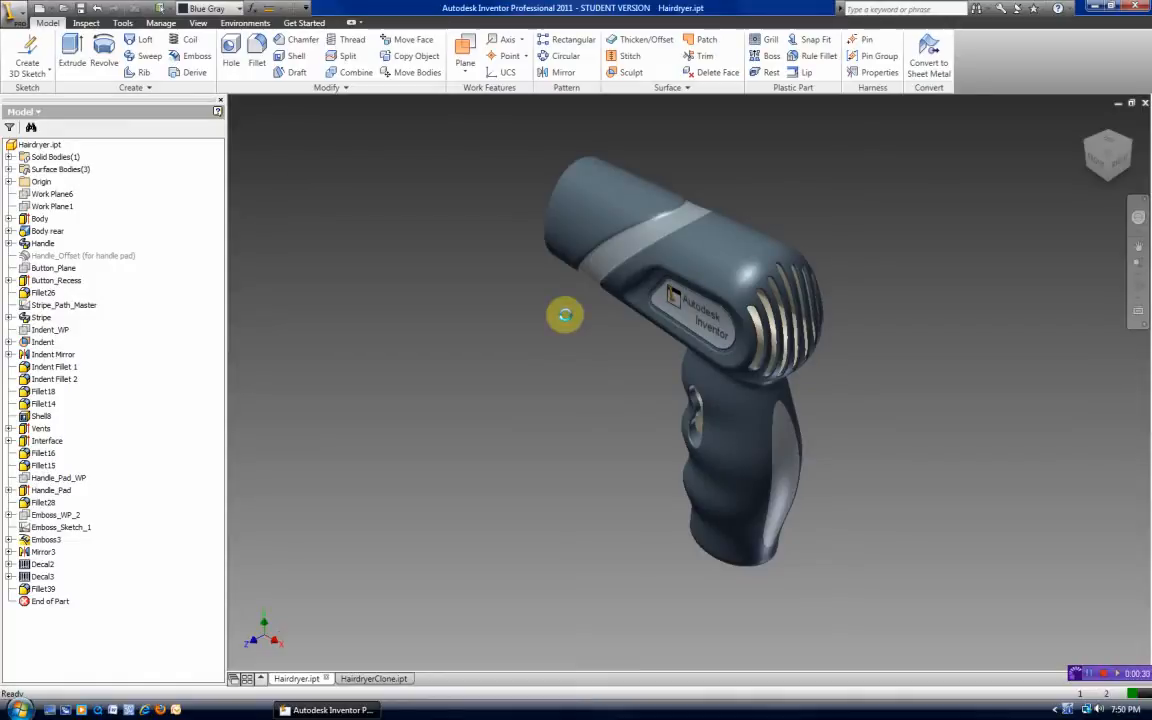
scroll(565, 315, "up", 3)
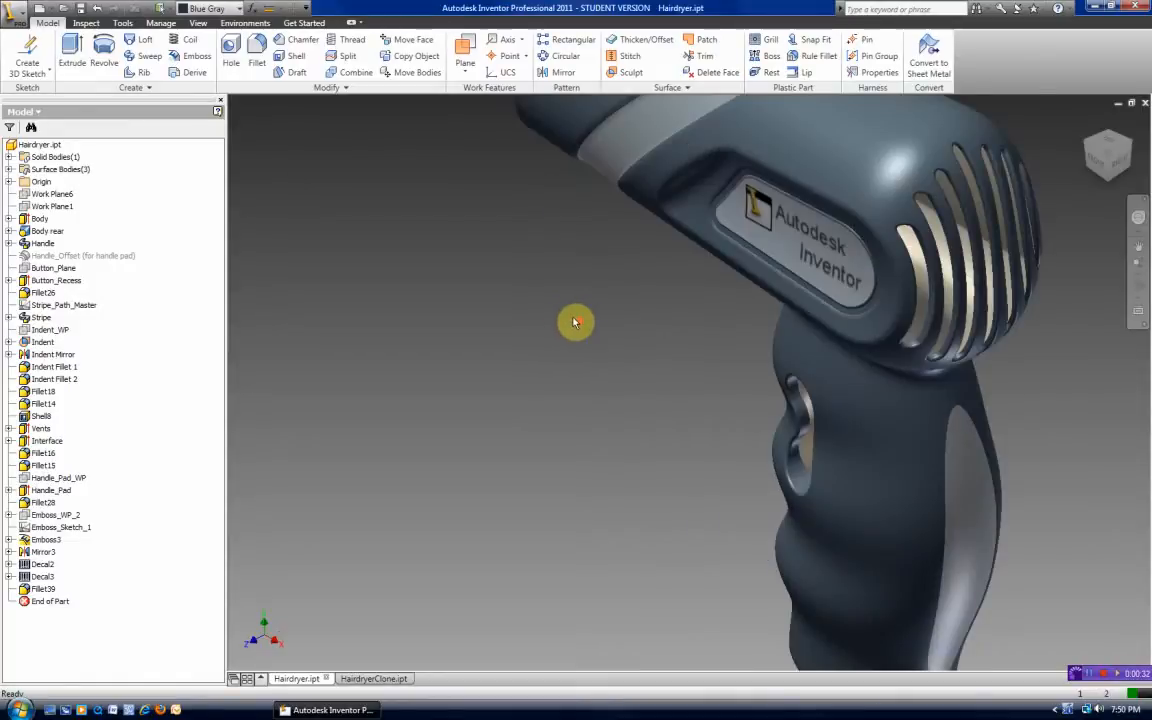
scroll(565, 322, "down", 3)
middle_click_drag(555, 324, 550, 378)
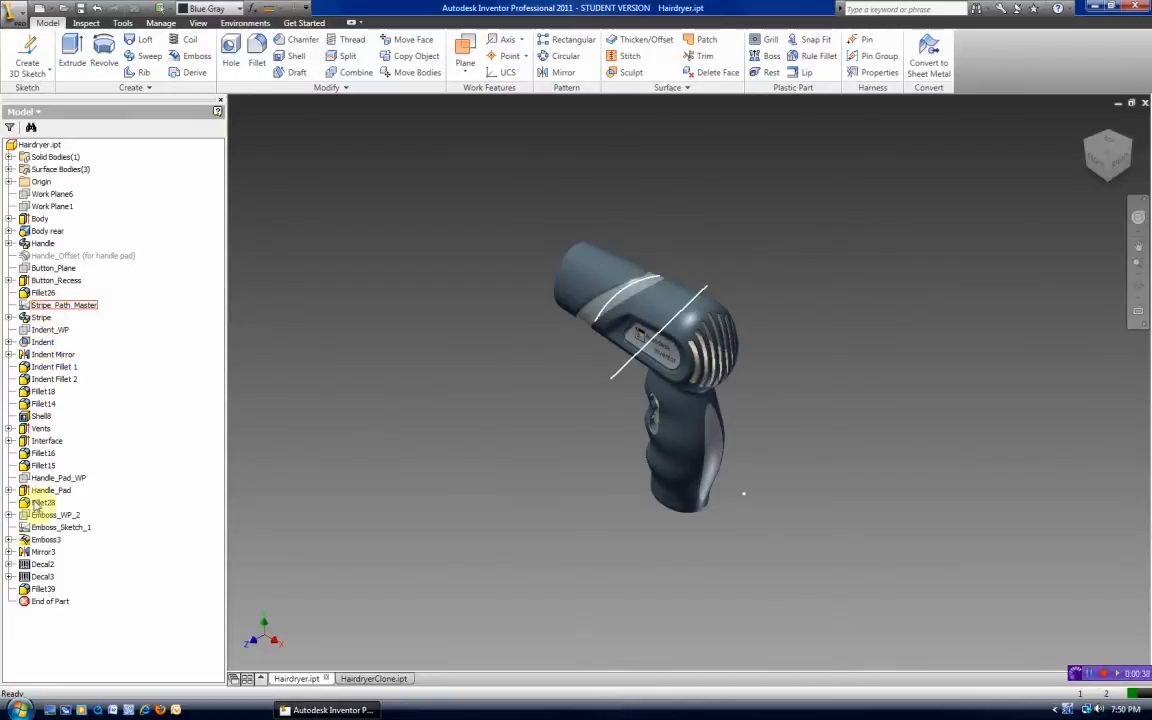
Step: Roll the part history back to just after the Stripe feature by moving the End of Part marker
left_click_drag(30, 600, 68, 325)
scroll(555, 368, "up", 3)
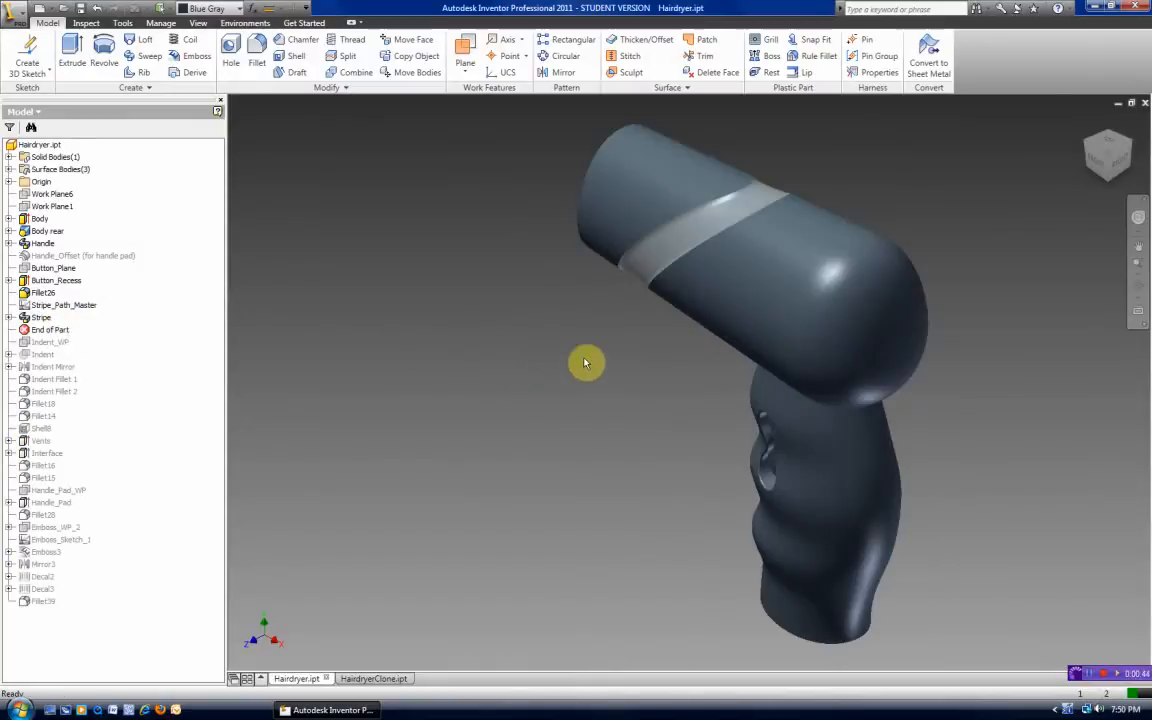
middle_click_drag(585, 363, 520, 437)
scroll(527, 398, "up", 3)
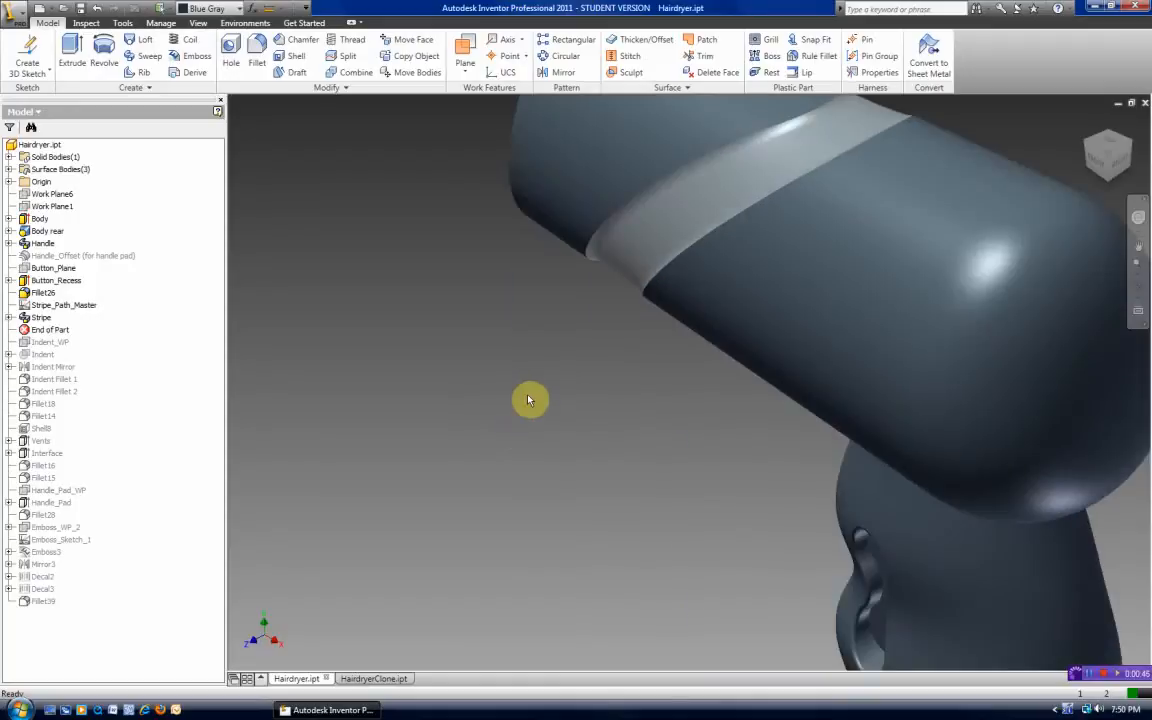
middle_click_drag(530, 391, 467, 505)
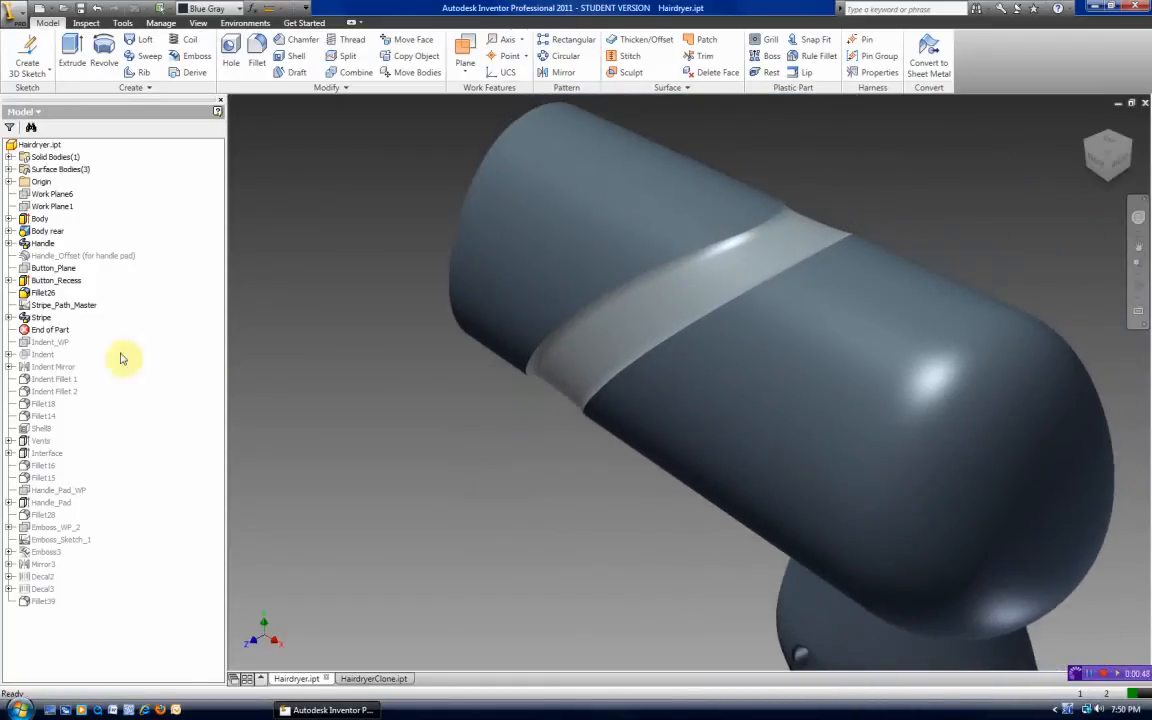
Step: Inspect the Stripe feature's Project to Surface11 curve, then open the Stripe_Path_Master sketch with sliced graphics in the front view
left_click(9, 318)
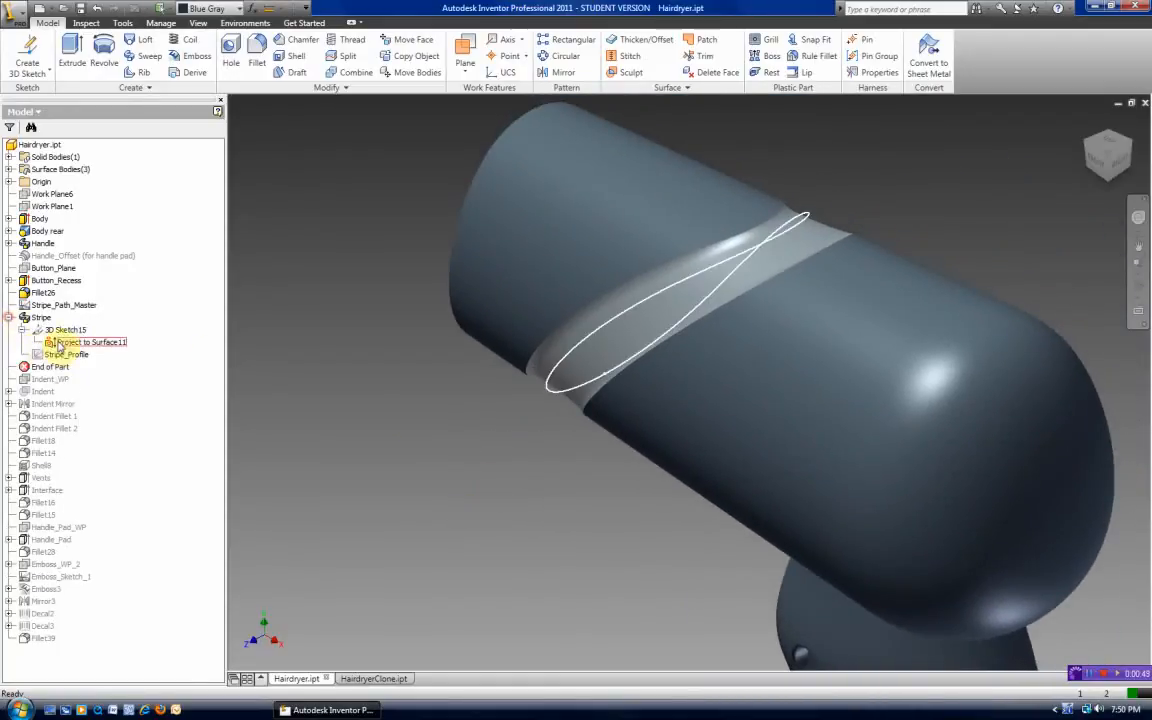
left_click(62, 341)
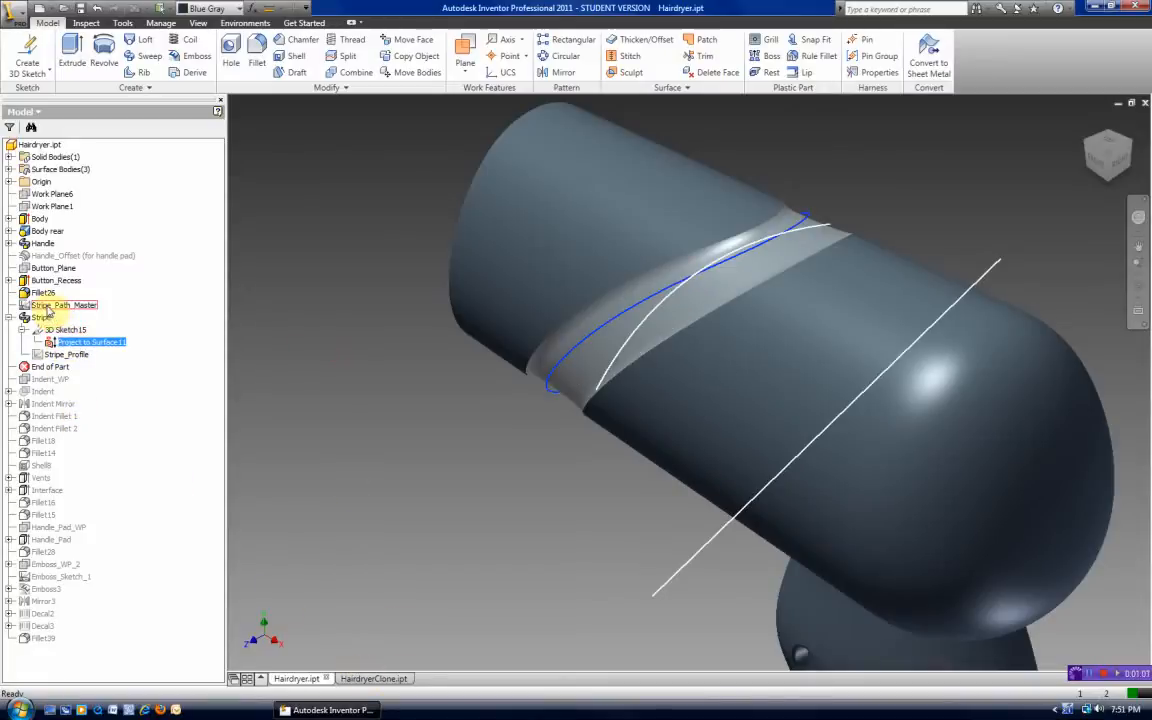
double_click(42, 306)
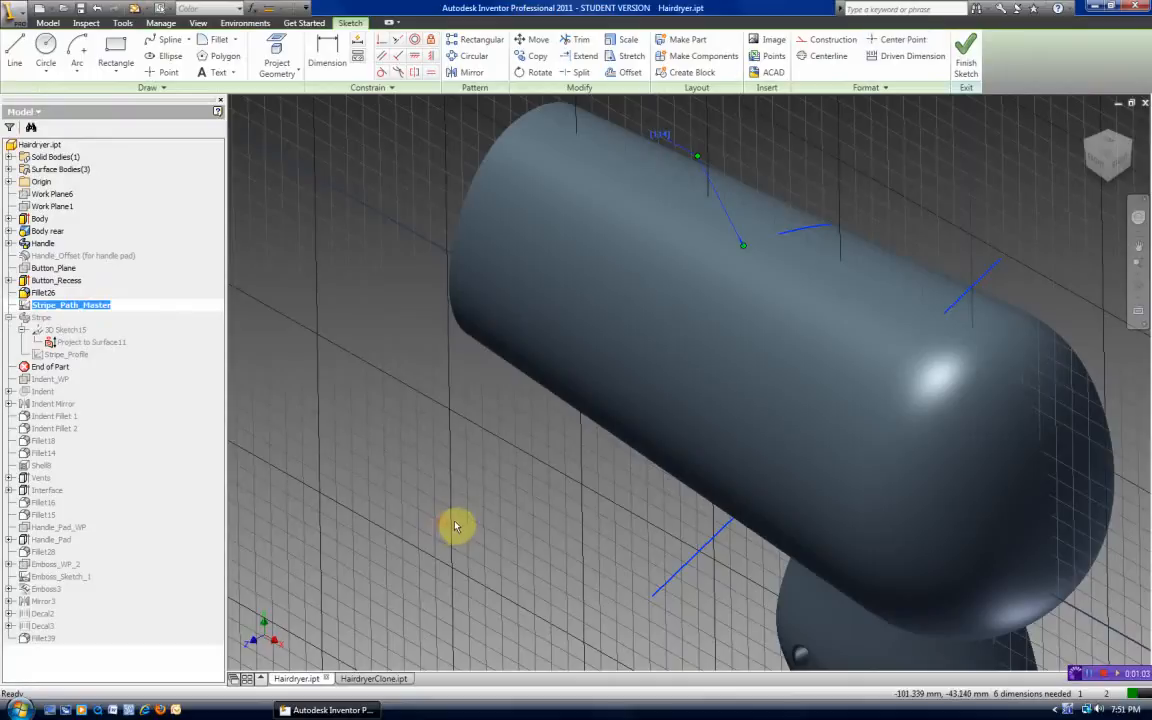
key("F7")
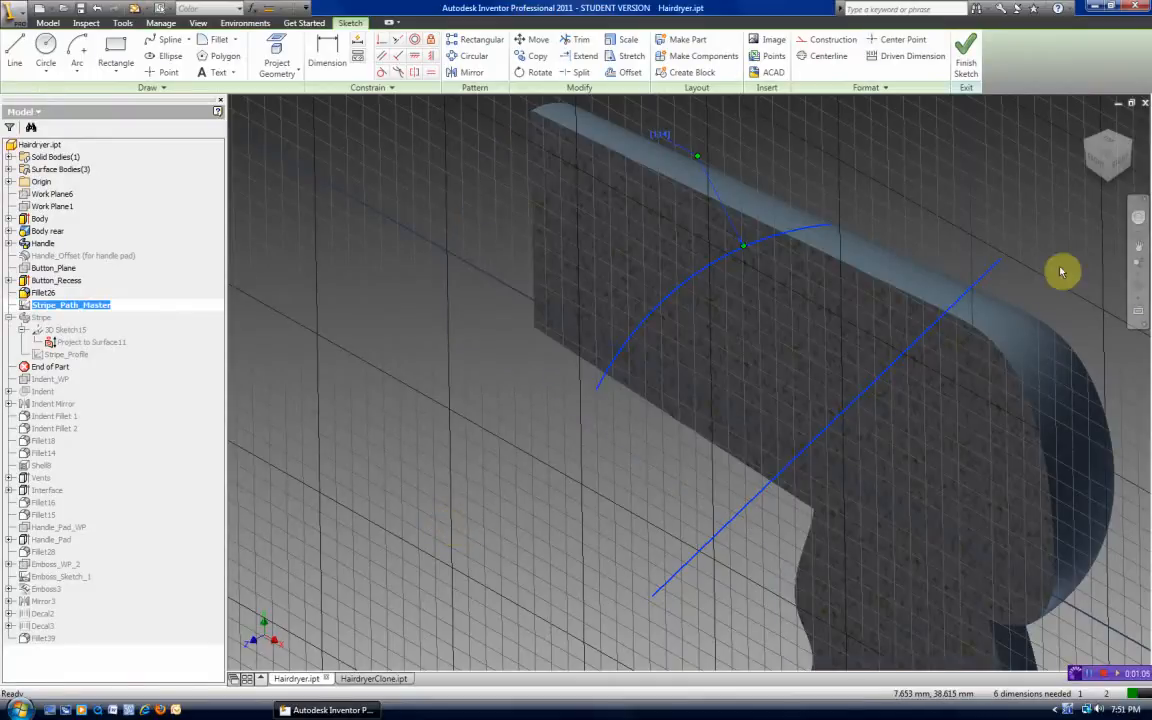
left_click(1093, 160)
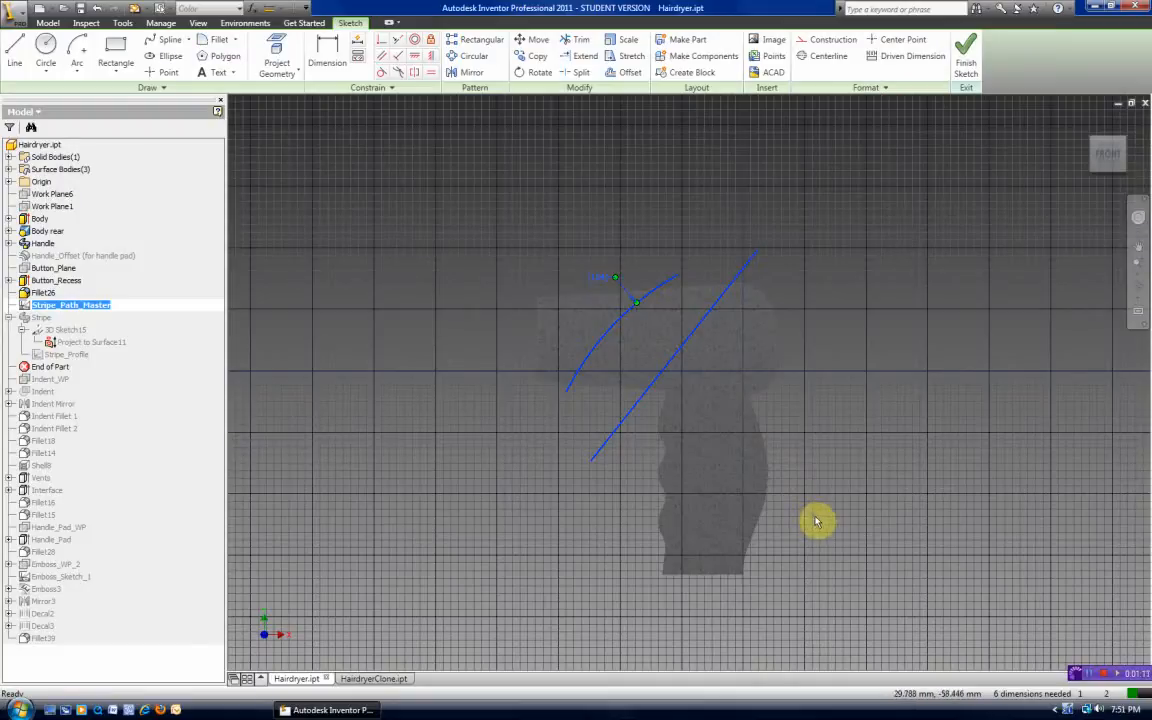
left_click(964, 286)
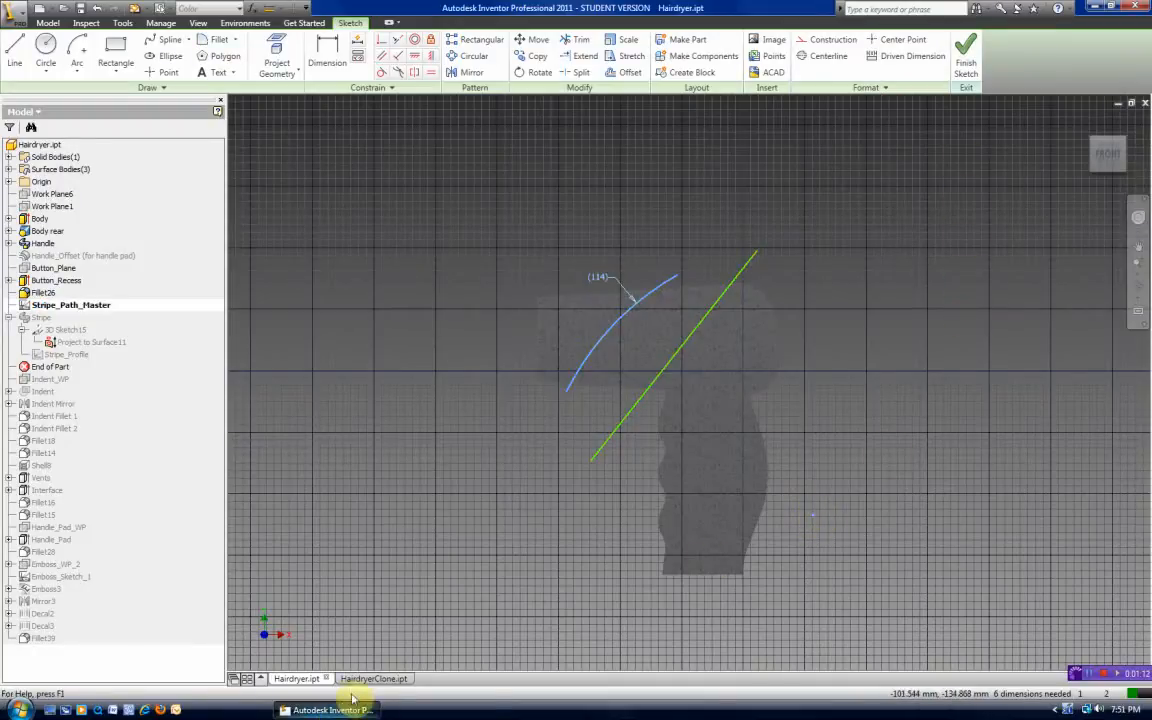
Step: In HairdryerClone.ipt, start a 2D sketch on the XY plane with sliced graphics, seen from the front
left_click(382, 680)
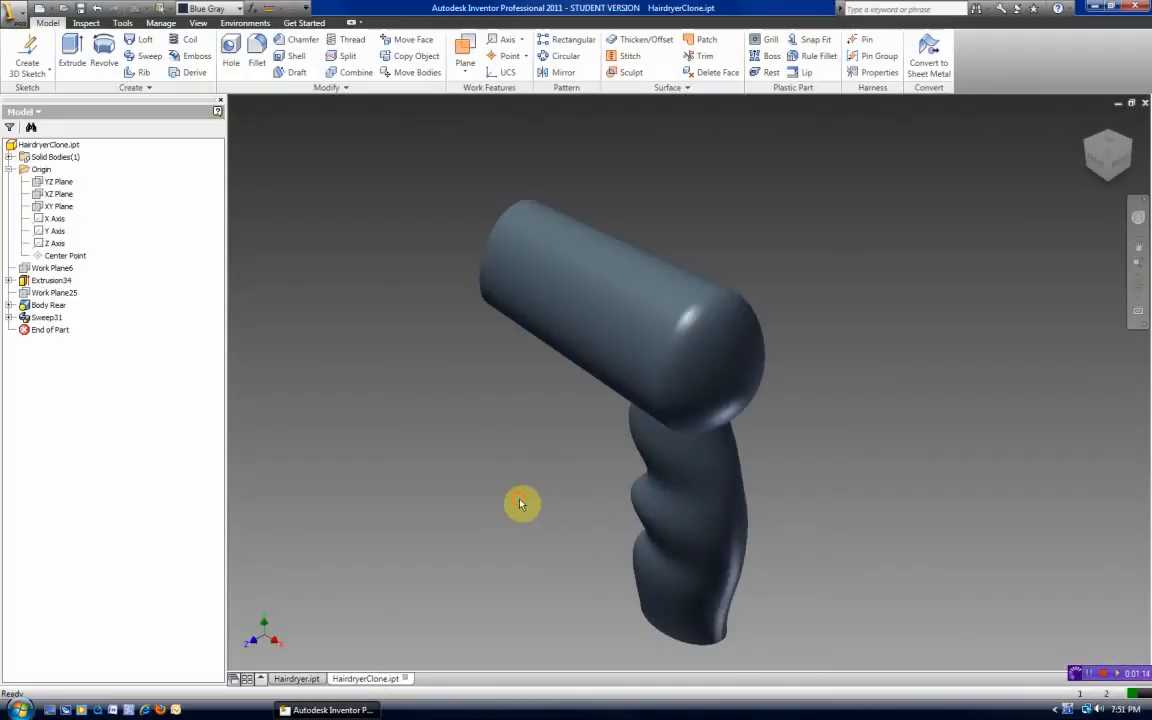
left_click(28, 72)
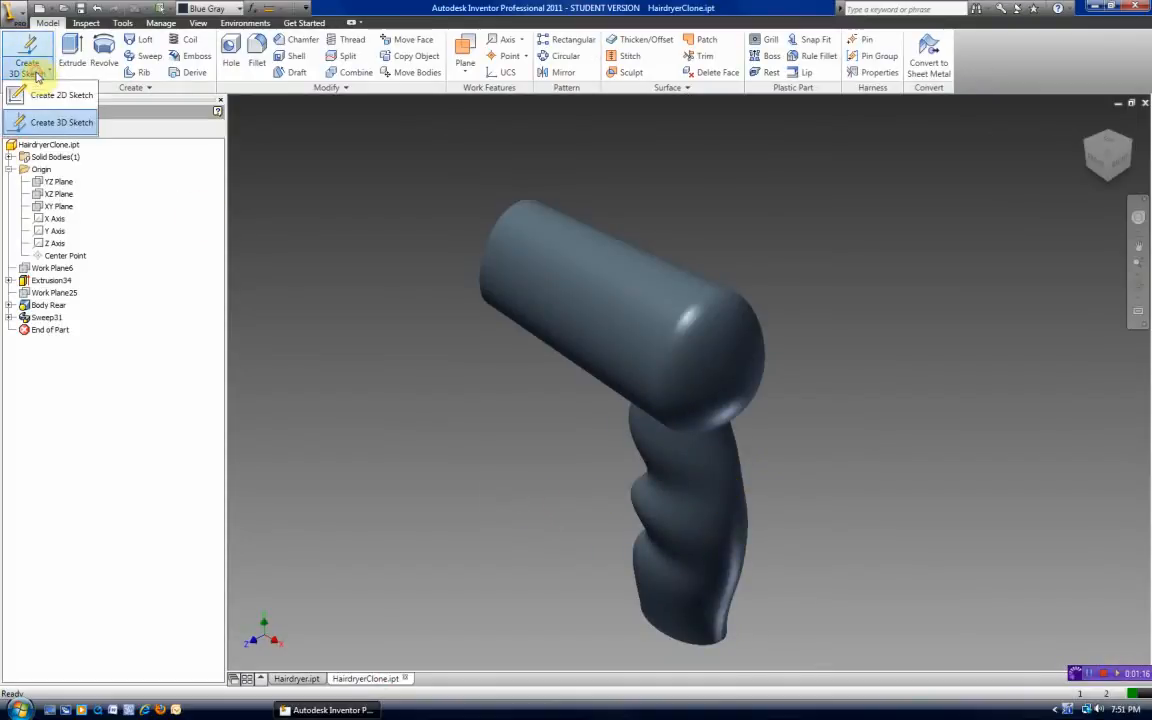
left_click(41, 97)
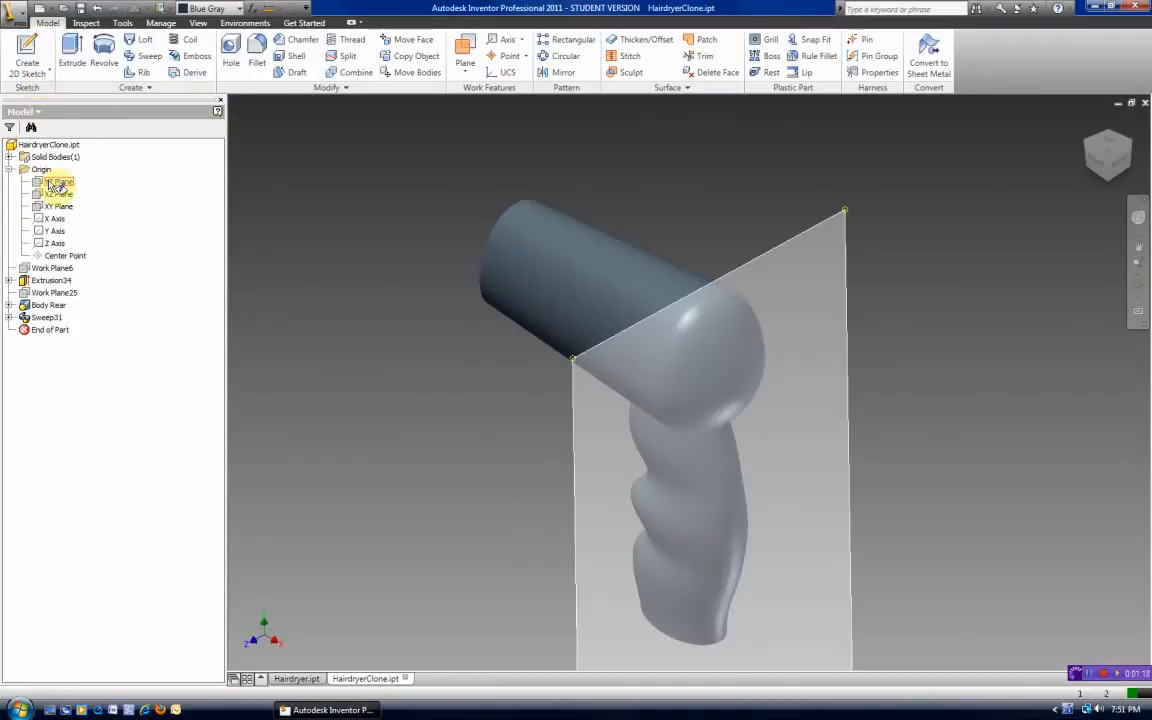
left_click(62, 207)
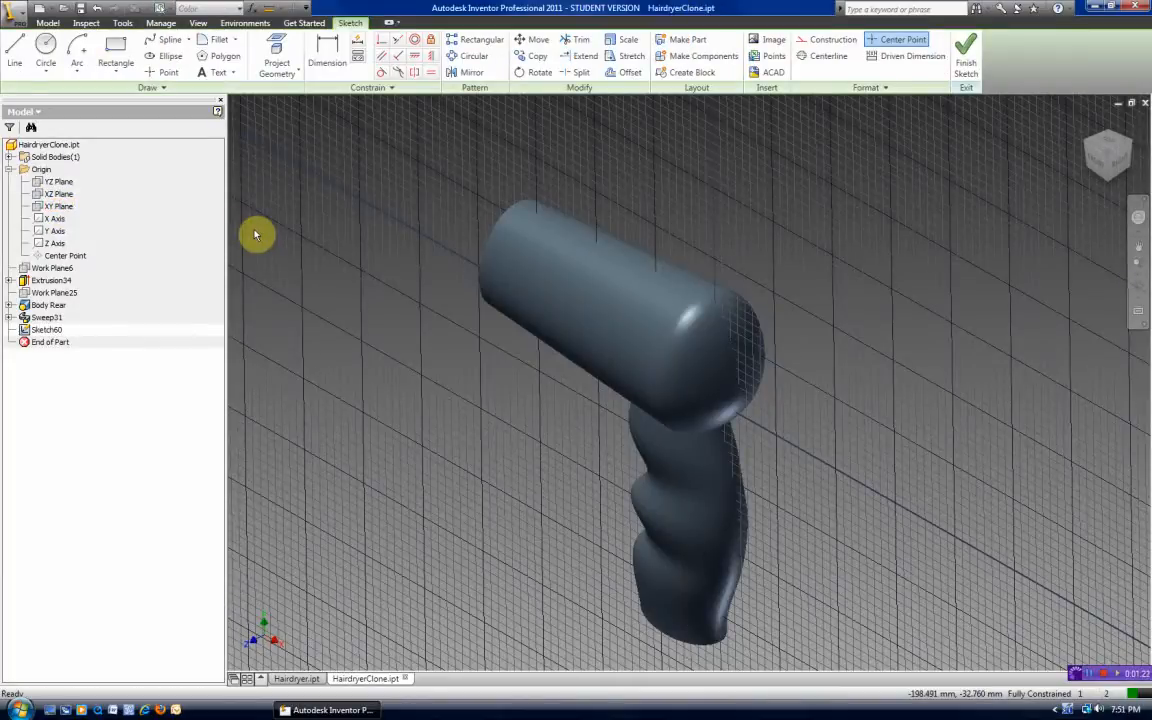
key("F7")
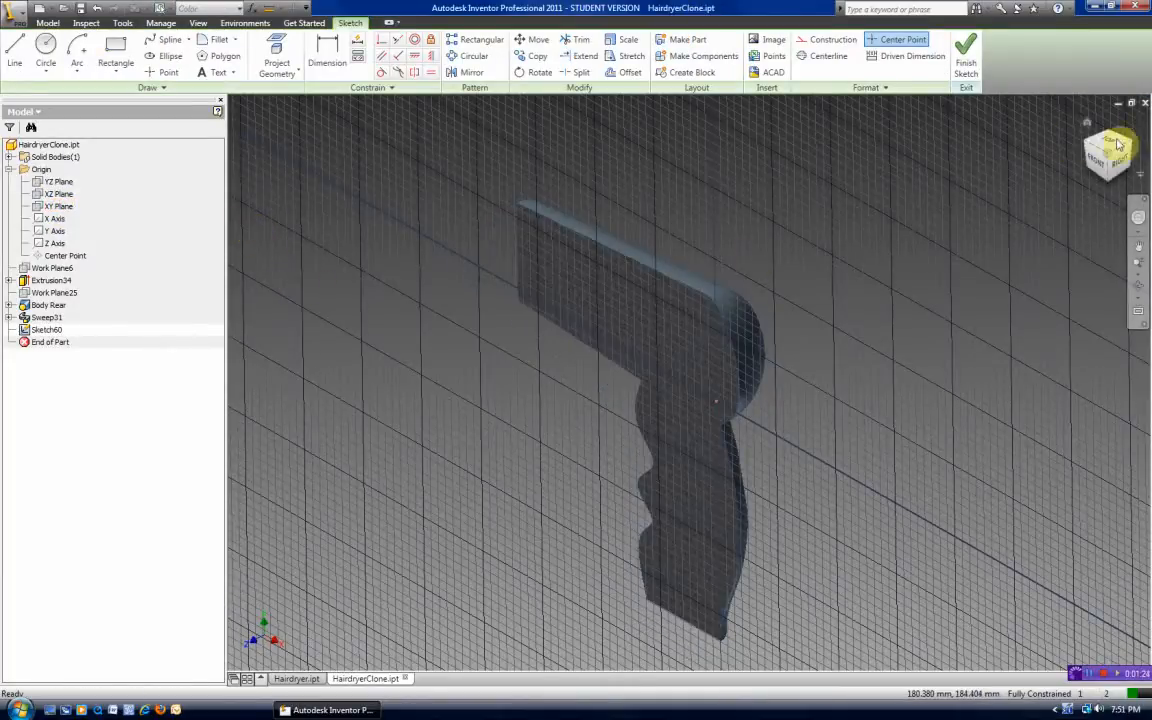
left_click(1104, 167)
scroll(680, 340, "up", 5)
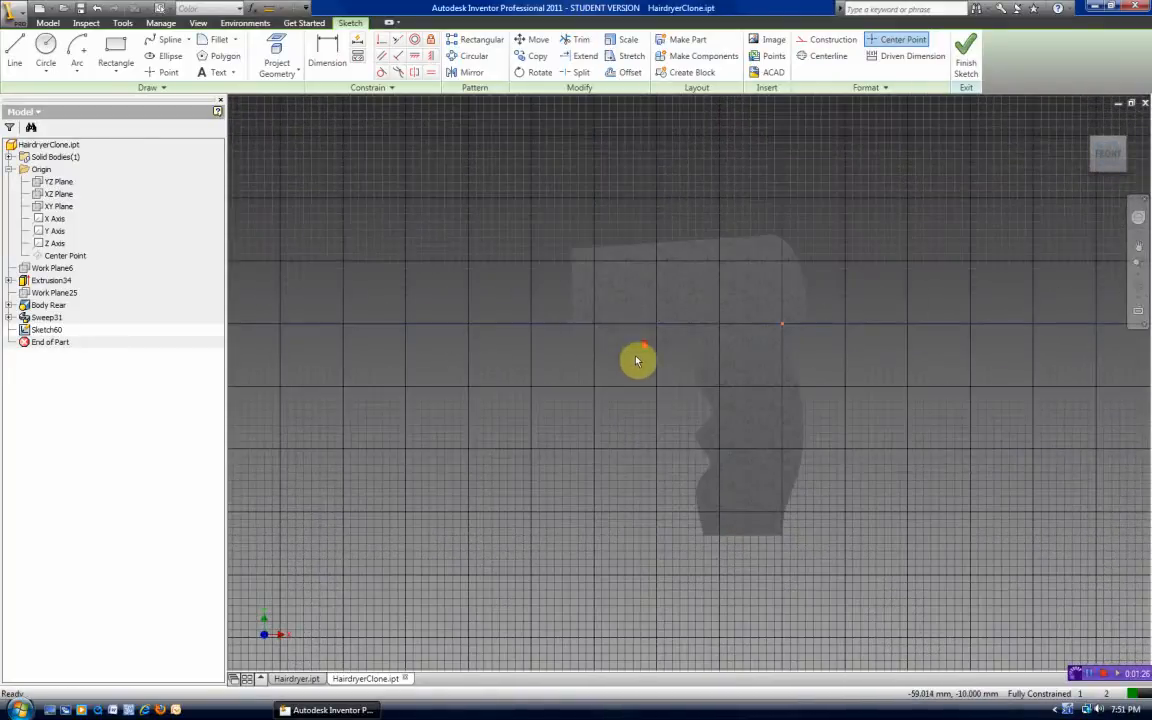
scroll(600, 365, "down", 4)
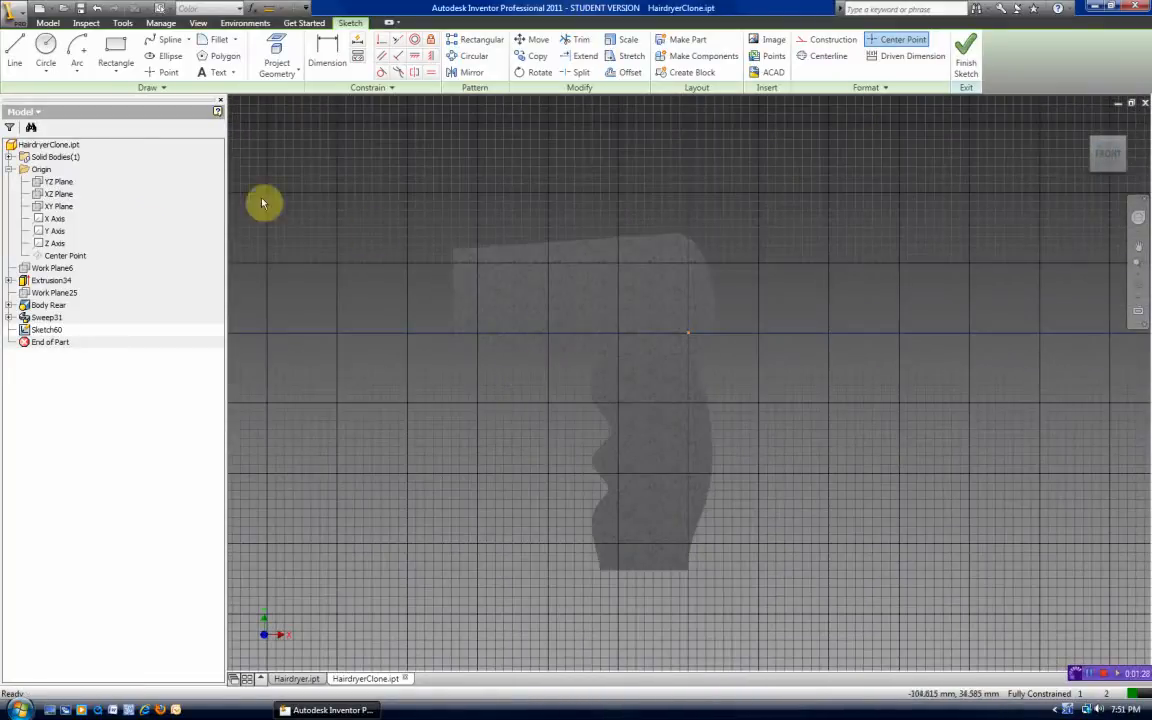
Step: Draw a center-point arc with a radius of about 115 mm diagonally across the dryer barrel, centered behind the handle
left_click(77, 71)
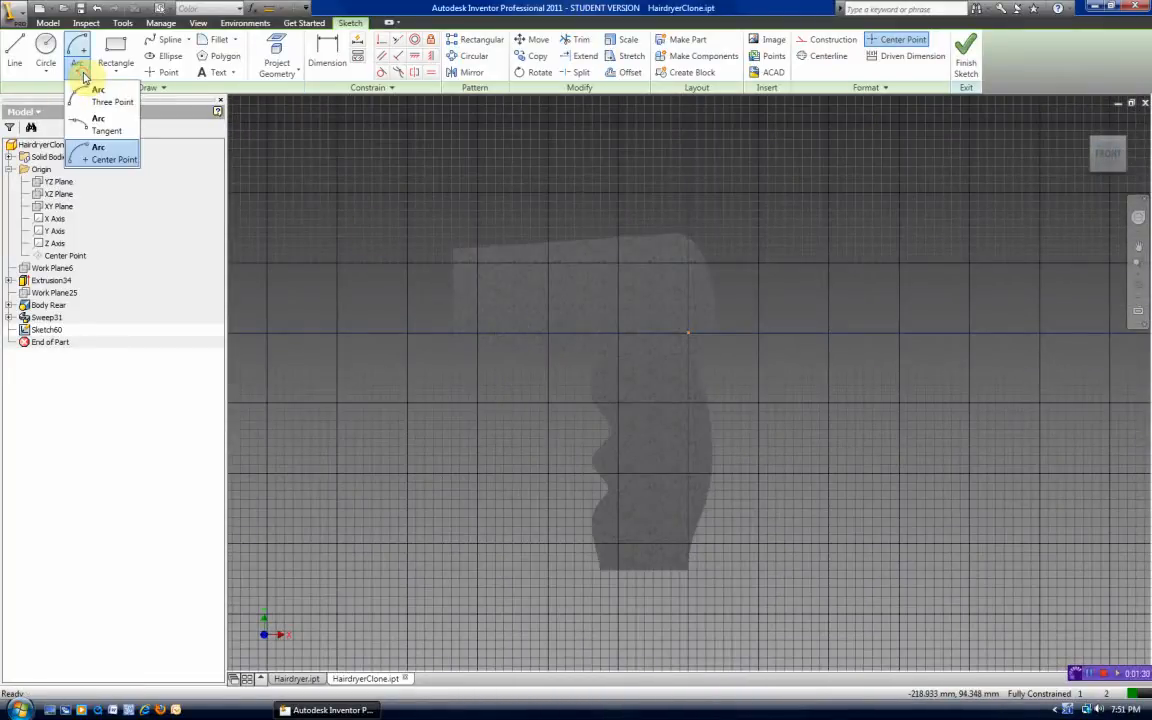
left_click(100, 157)
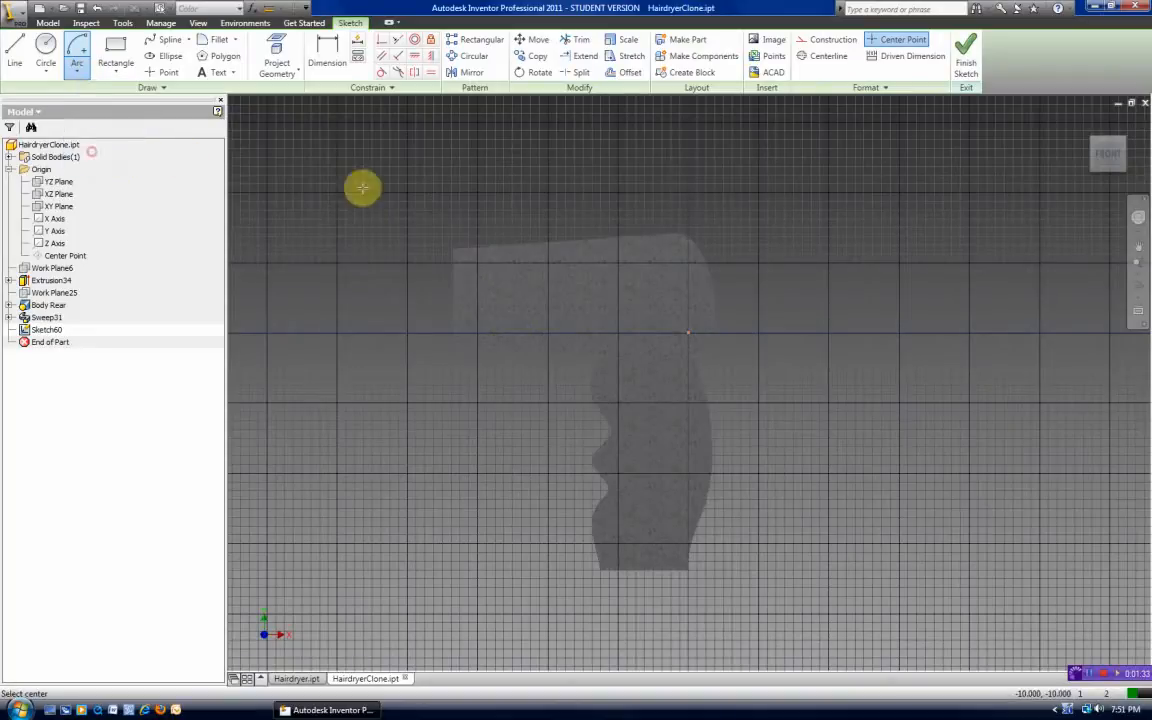
left_click(767, 507)
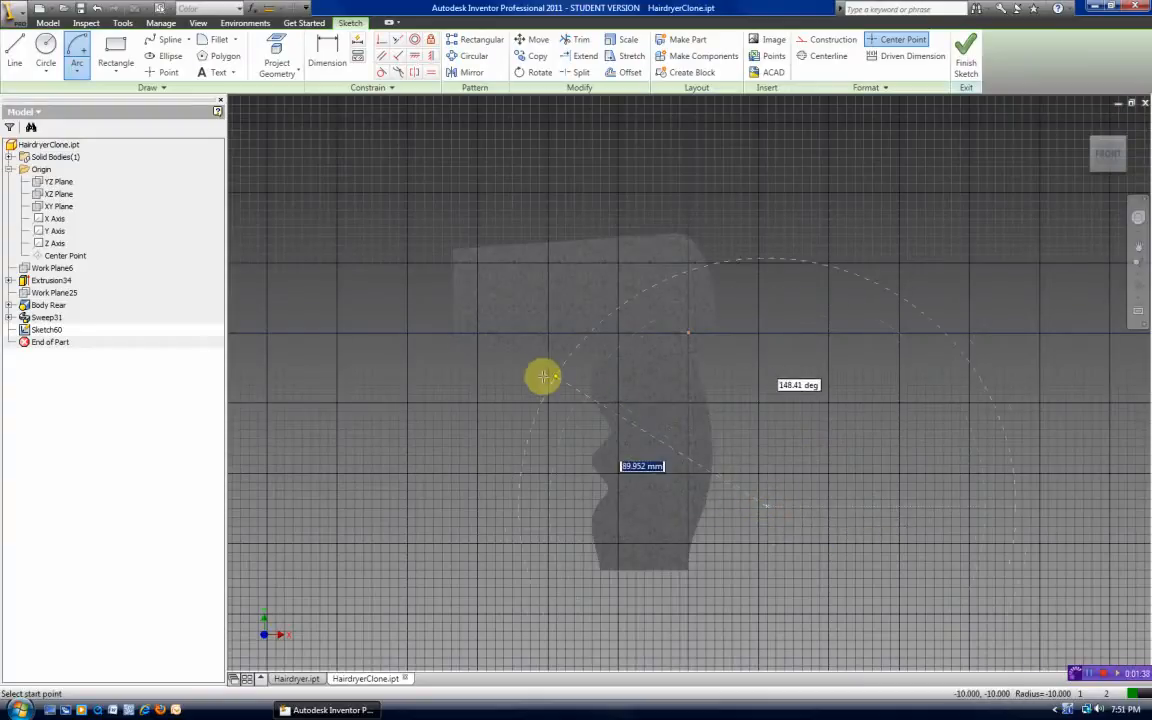
left_click(487, 356)
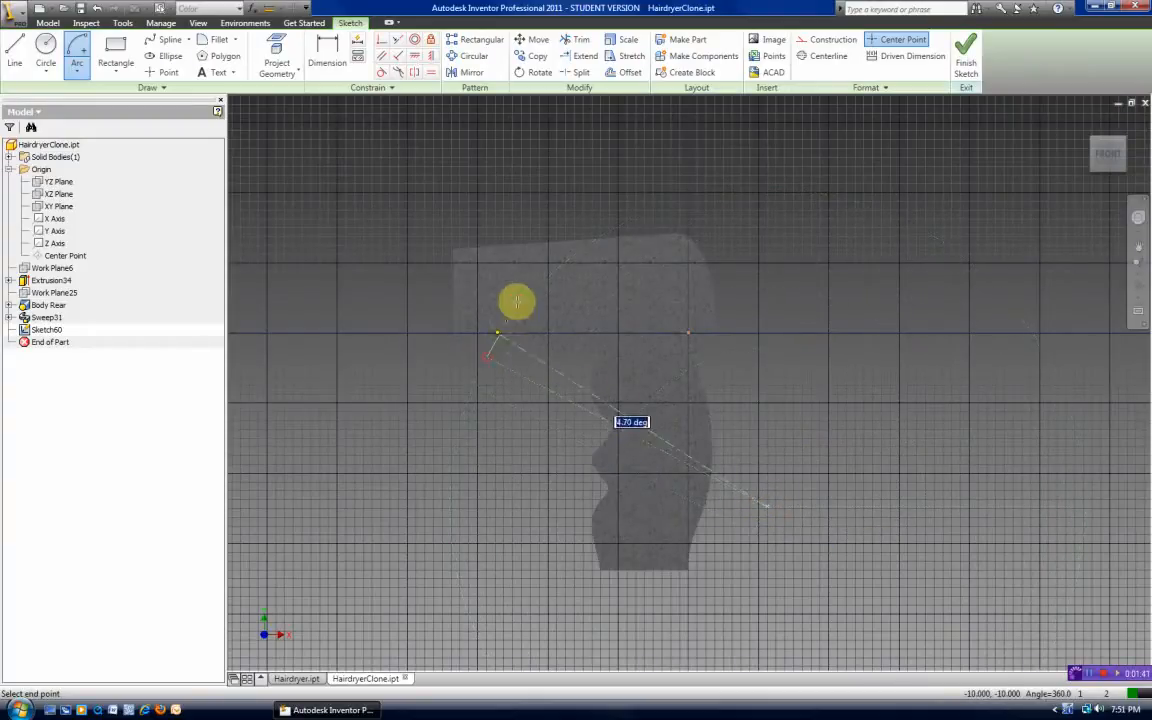
left_click(621, 181)
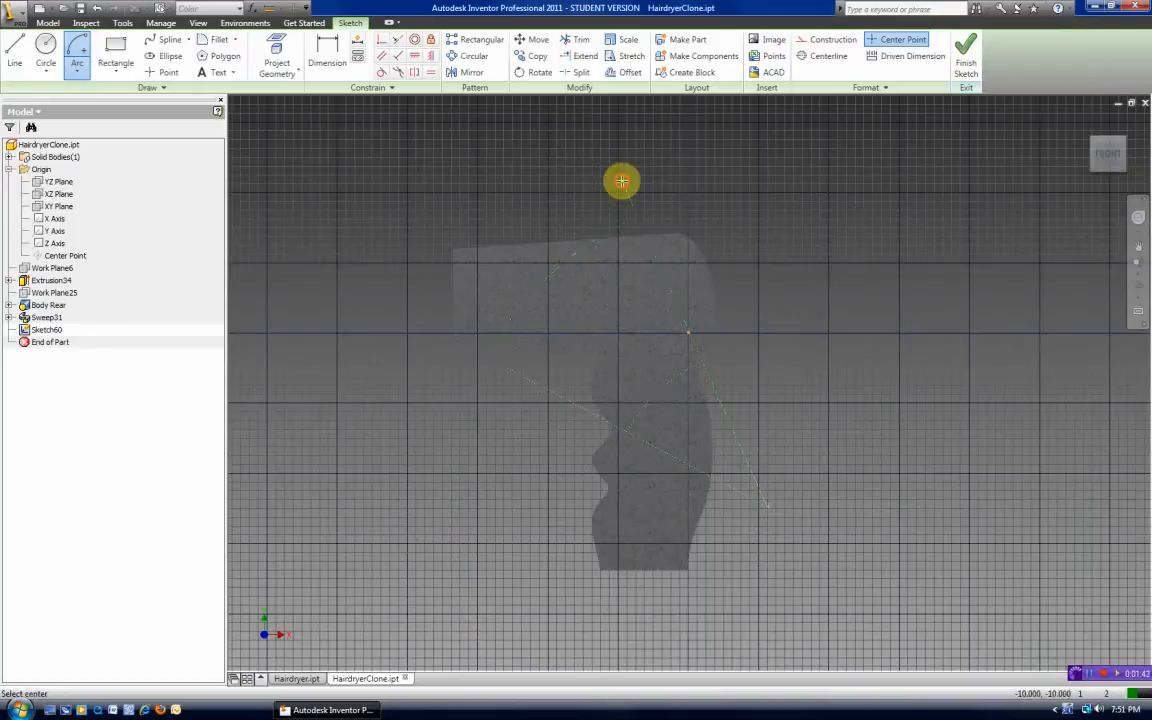
right_click(539, 195)
left_click(571, 208)
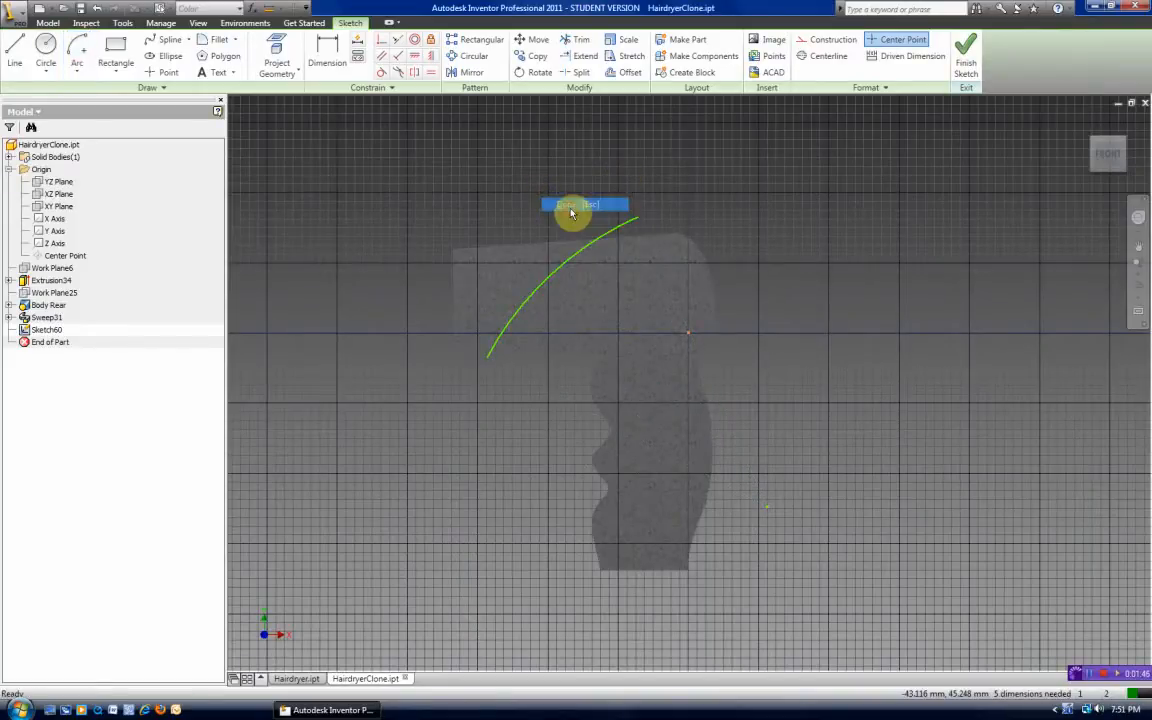
Step: Dimension the arc's radius as 114 mm
key("d")
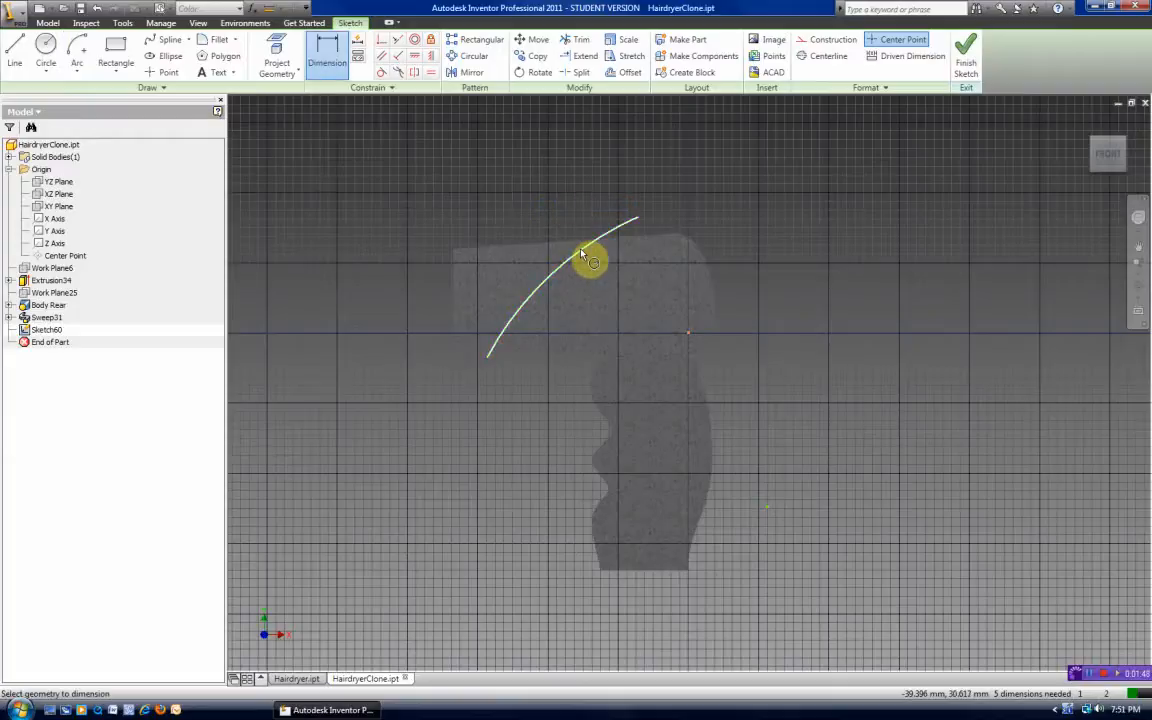
left_click(587, 252)
left_click(504, 211)
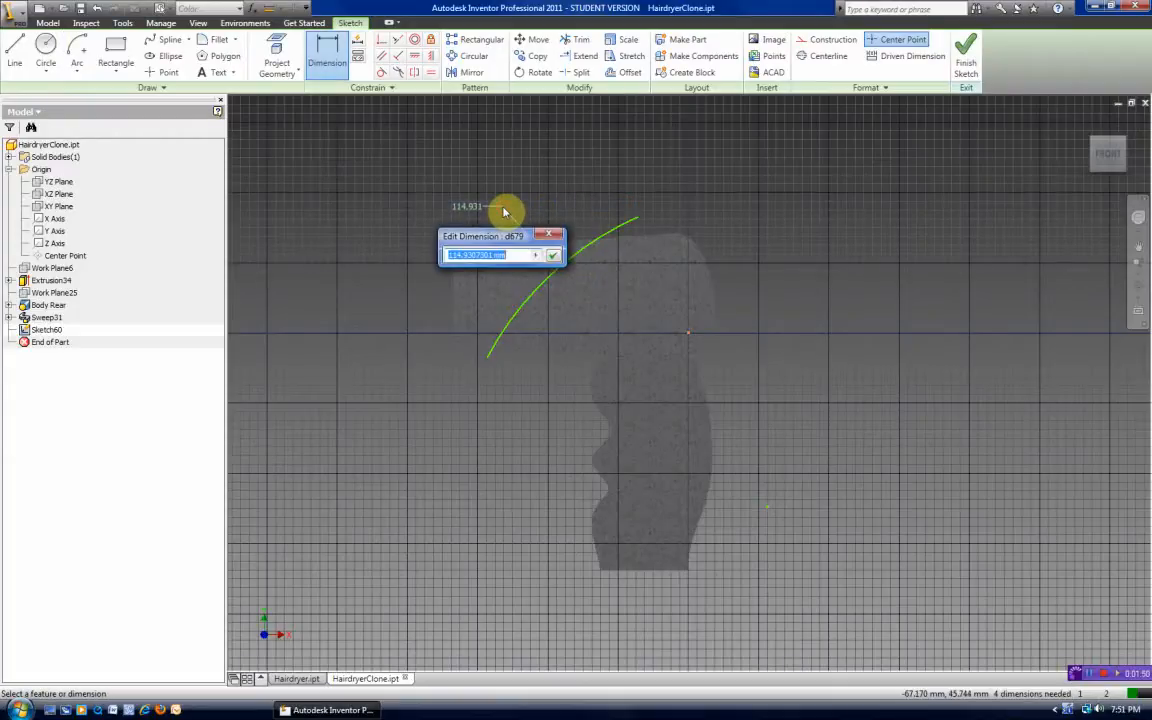
type("114")
key("Return")
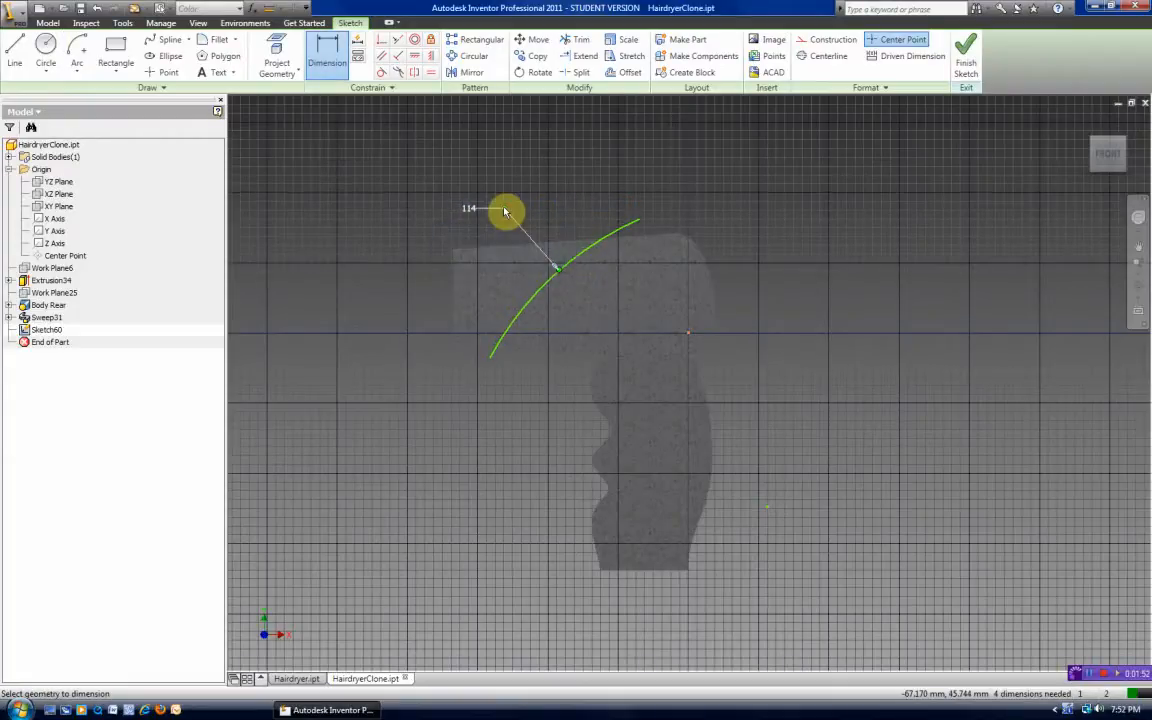
right_click(738, 183)
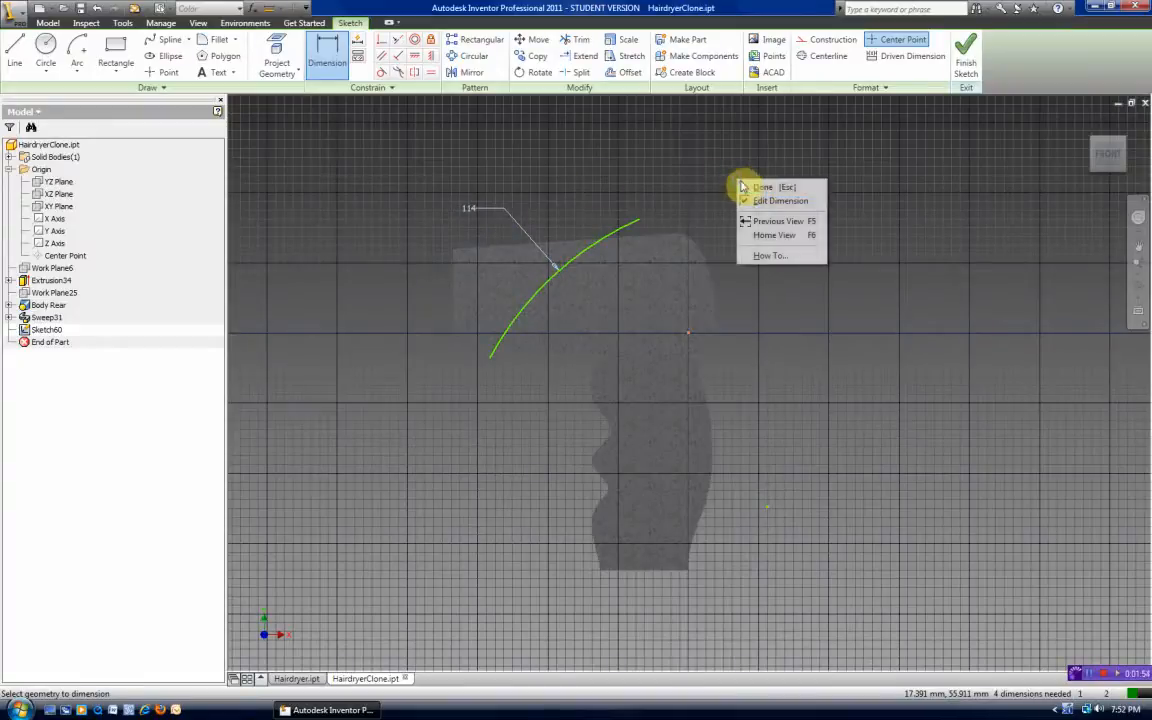
left_click(750, 186)
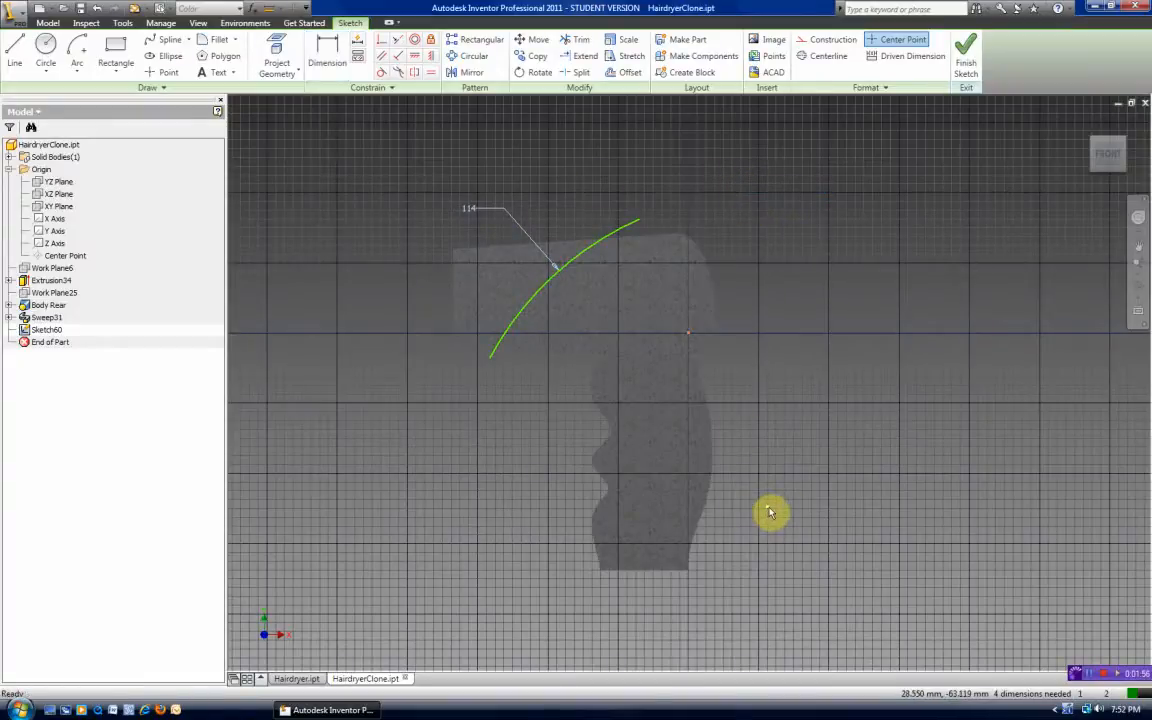
Step: Shift the arc's center point slightly closer to the handle and return to Hairdryer.ipt to compare its stripe path sketch
left_click_drag(768, 508, 730, 522)
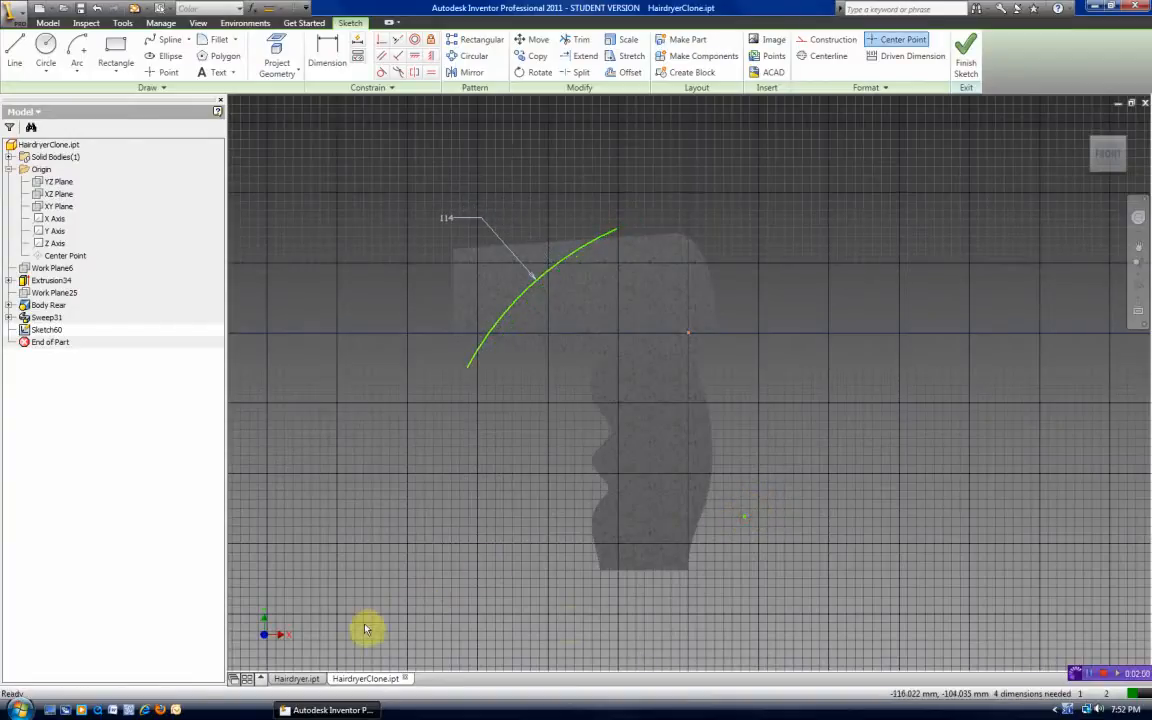
left_click(744, 517)
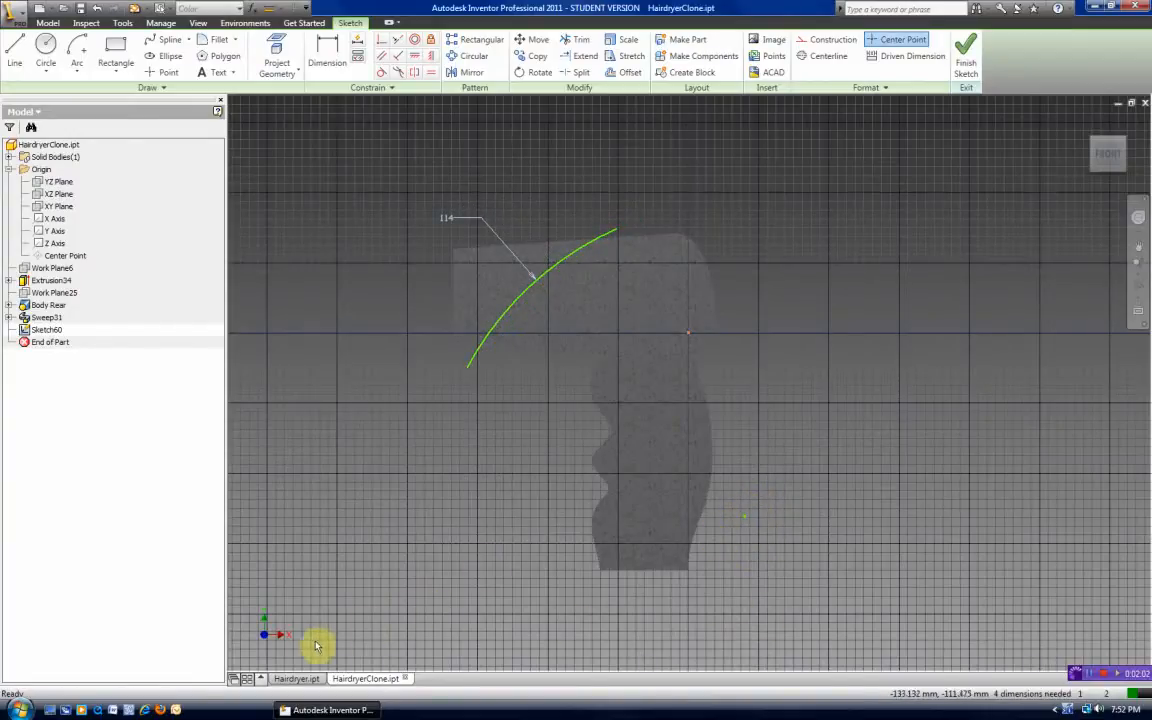
left_click(293, 678)
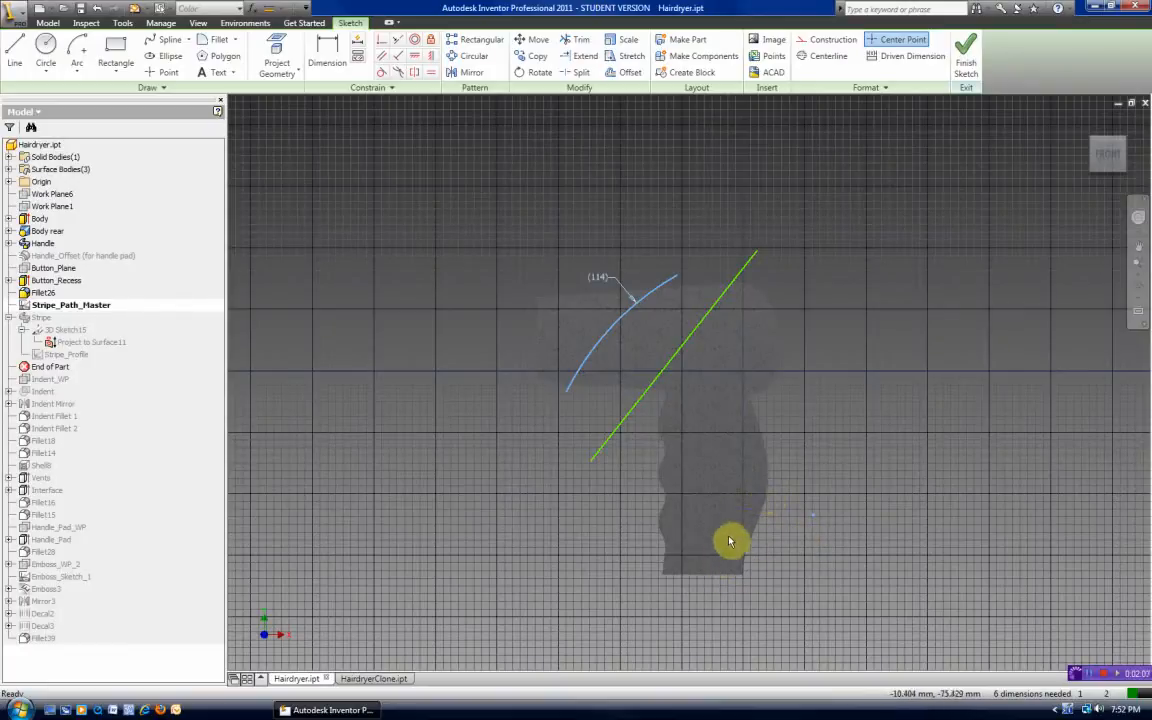
Step: Back in HairdryerClone.ipt, nudge the arc's center point upward, pull its lower endpoint down toward the handle, and finish the sketch
left_click(370, 679)
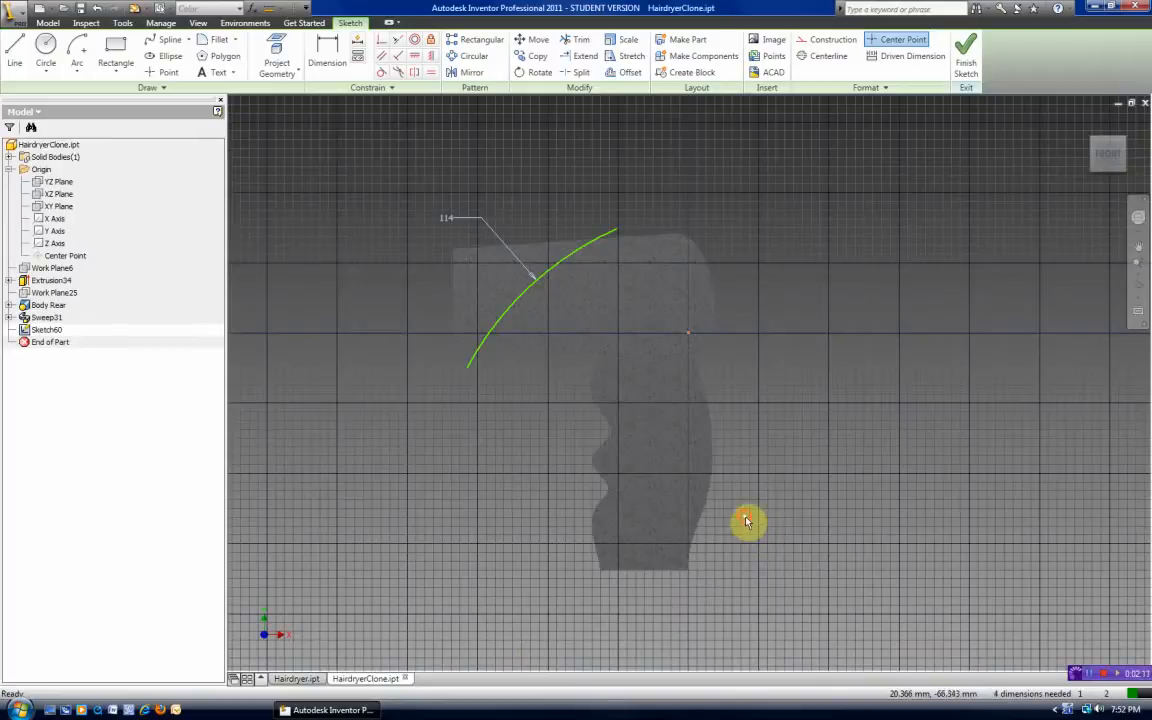
left_click_drag(745, 517, 745, 500)
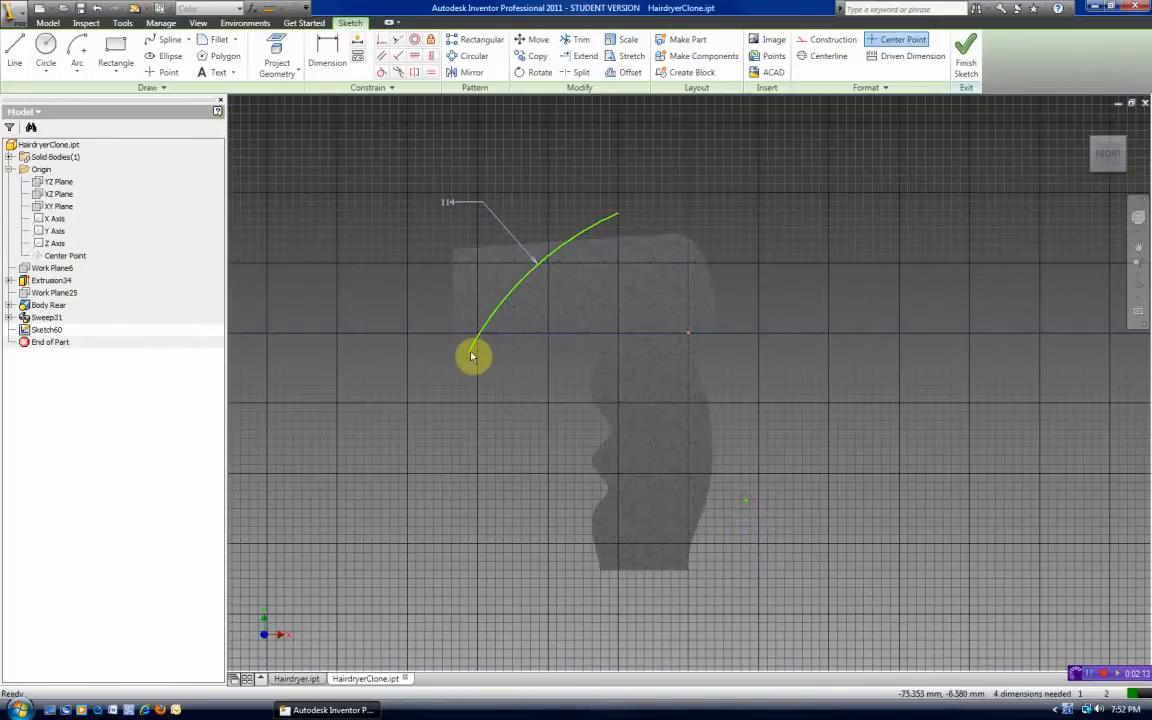
left_click_drag(470, 355, 482, 376)
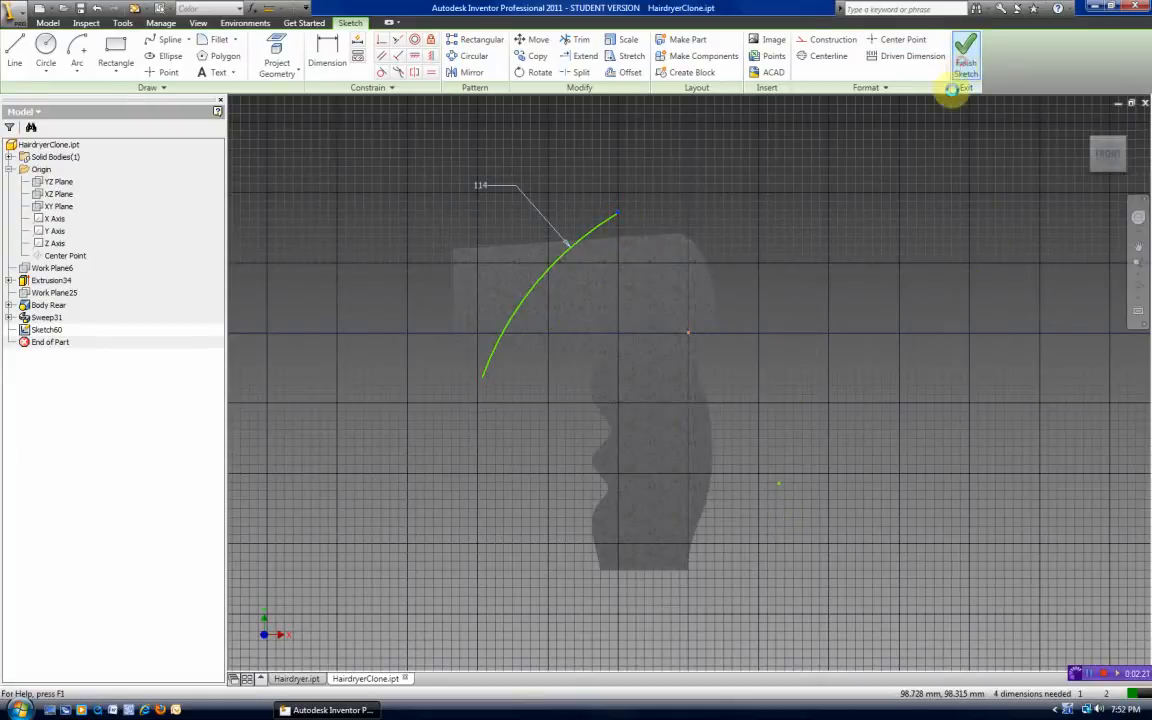
left_click(955, 86)
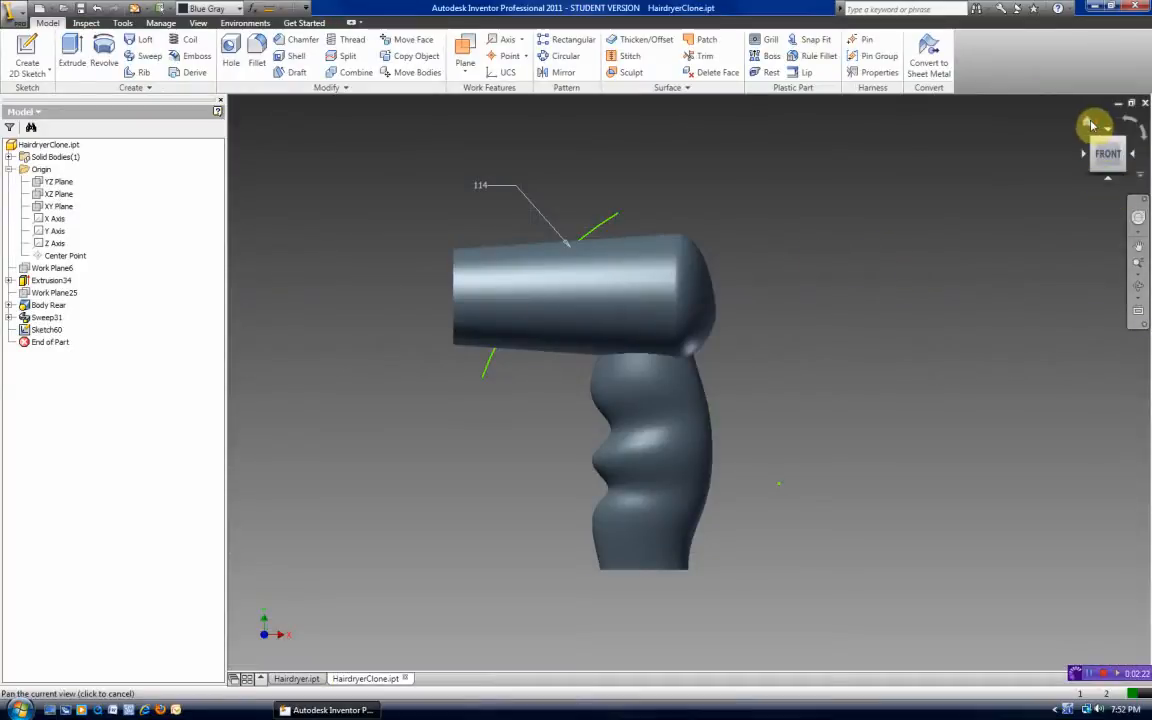
Step: Create a 3D sketch and project the 114 mm arc along a vector onto the outer face of the dryer barrel
left_click(1092, 124)
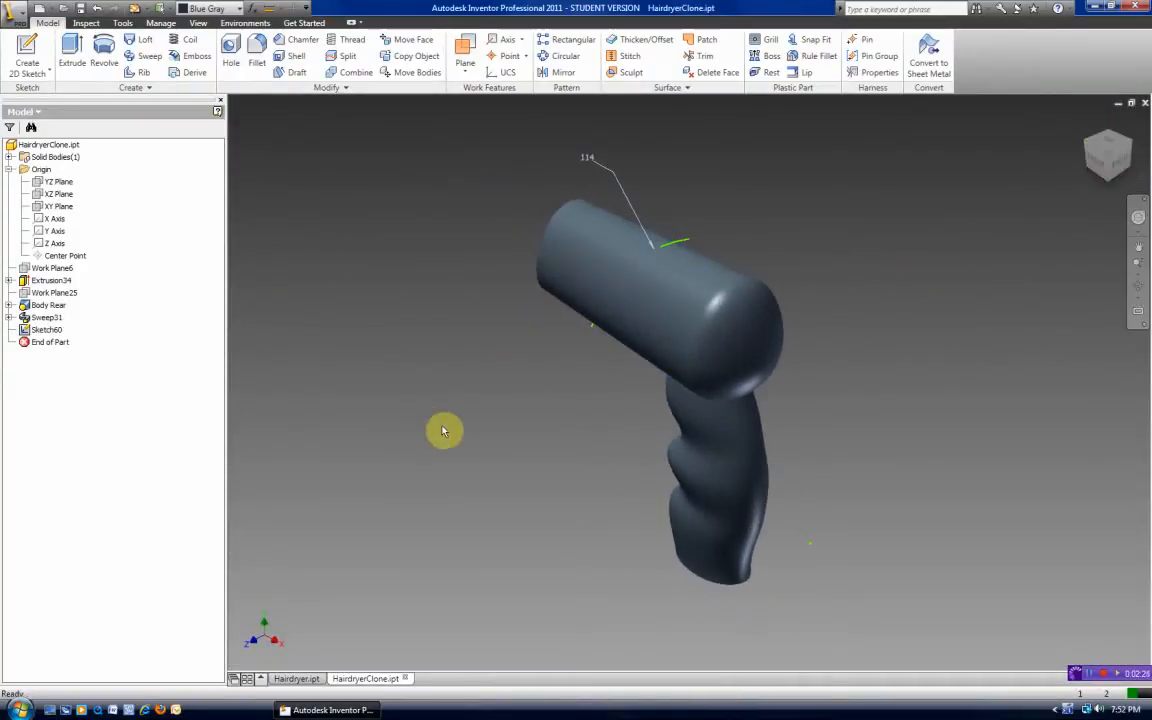
middle_click_drag(429, 368, 386, 383)
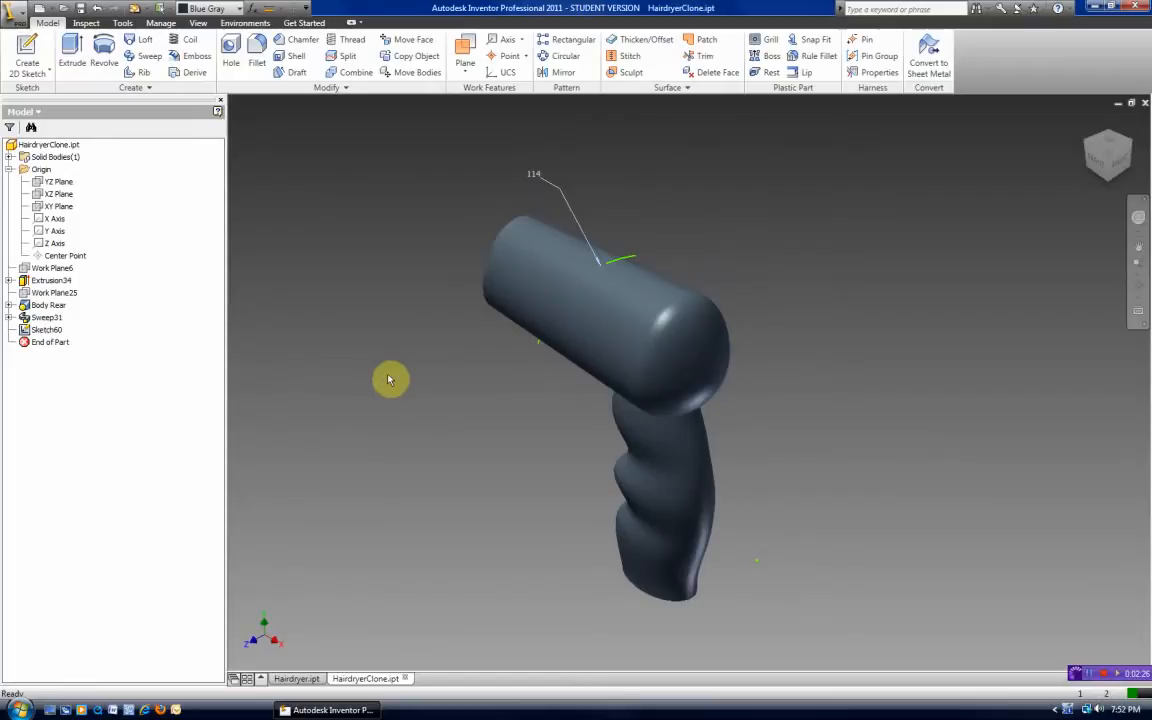
left_click(30, 73)
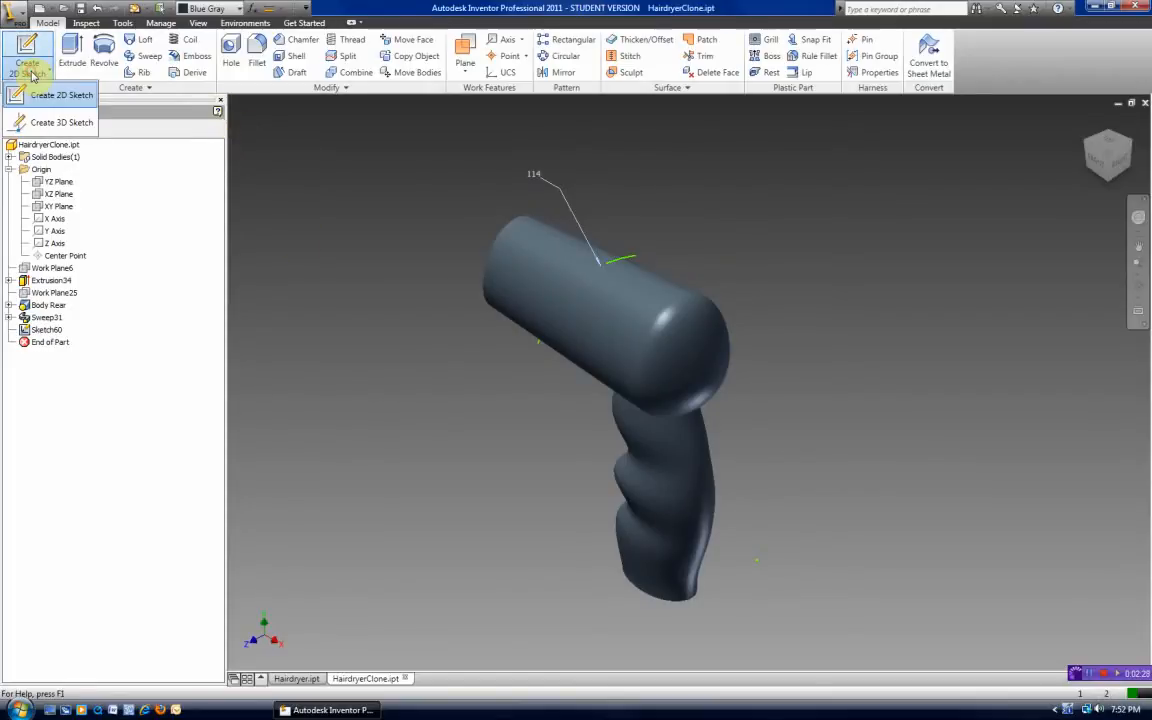
left_click(61, 124)
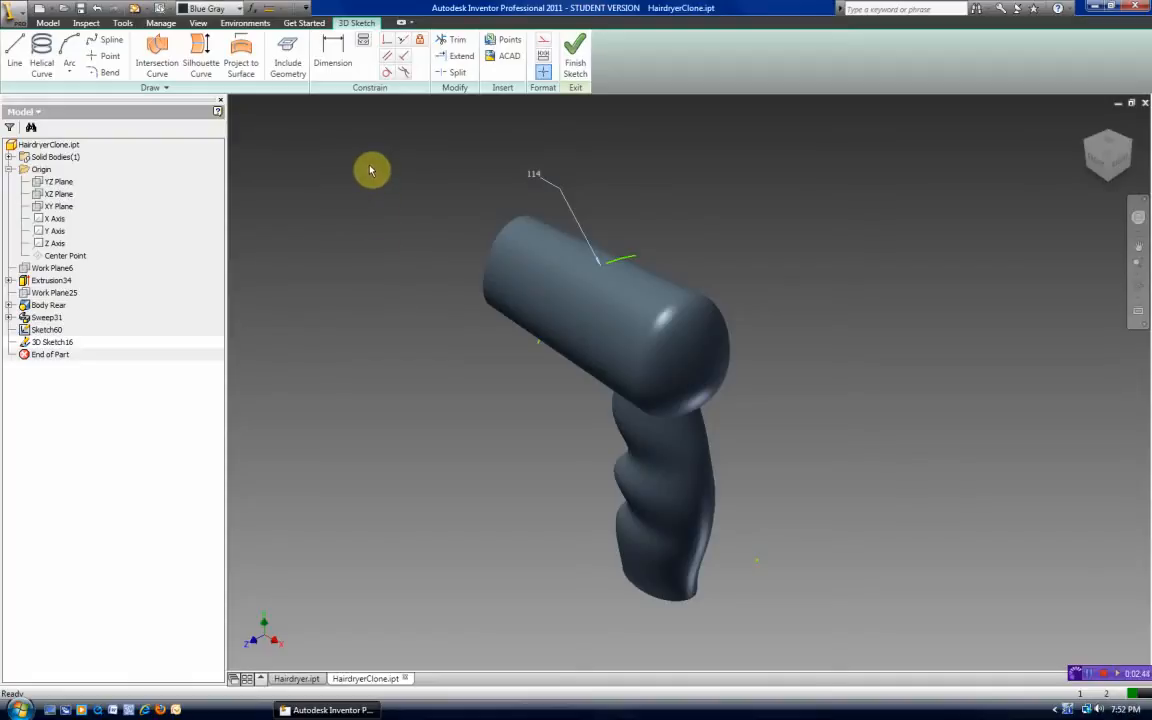
left_click(245, 66)
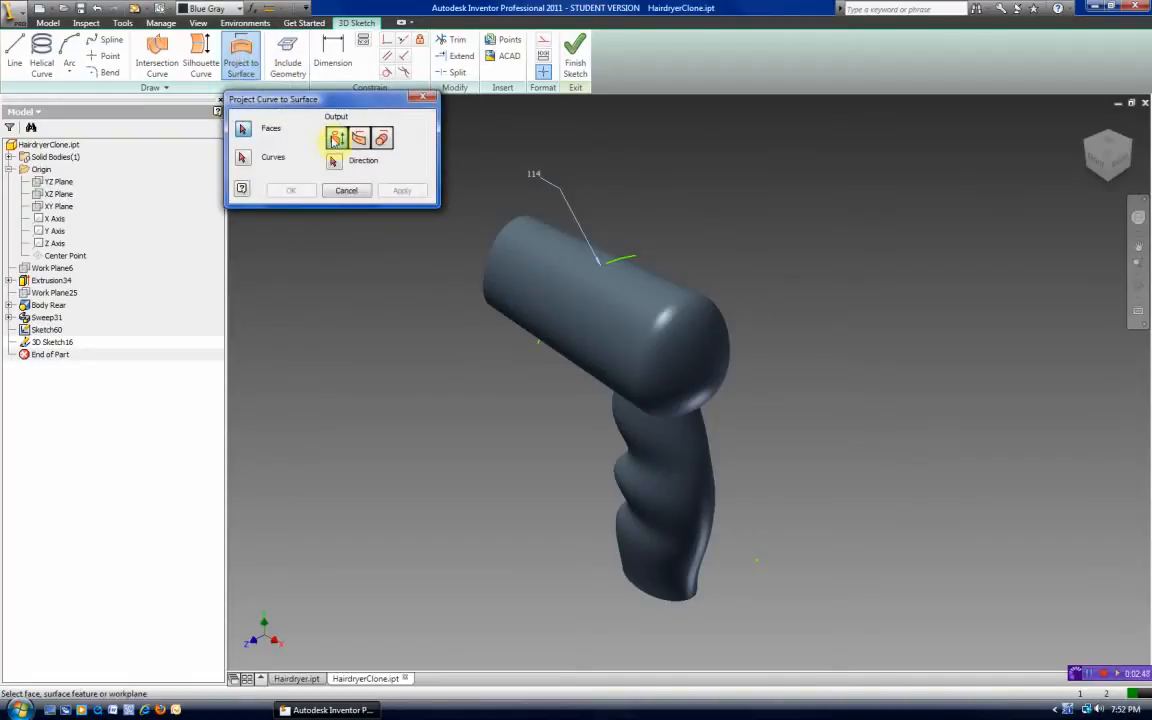
left_click(600, 310)
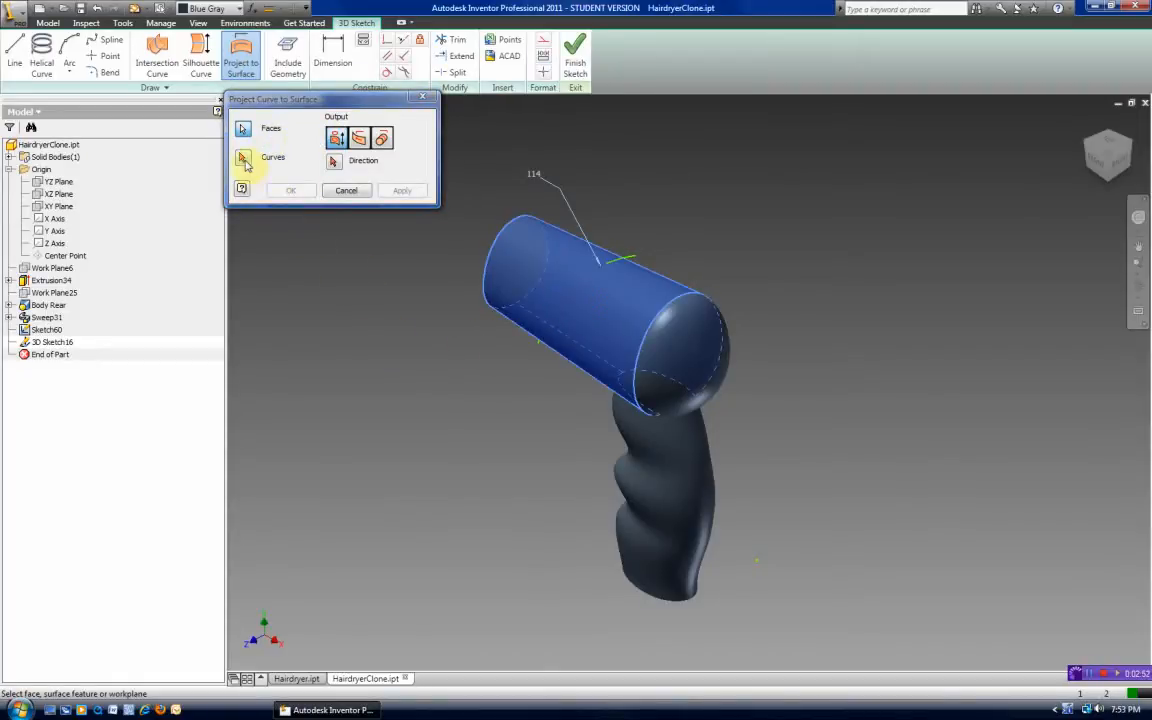
left_click(243, 158)
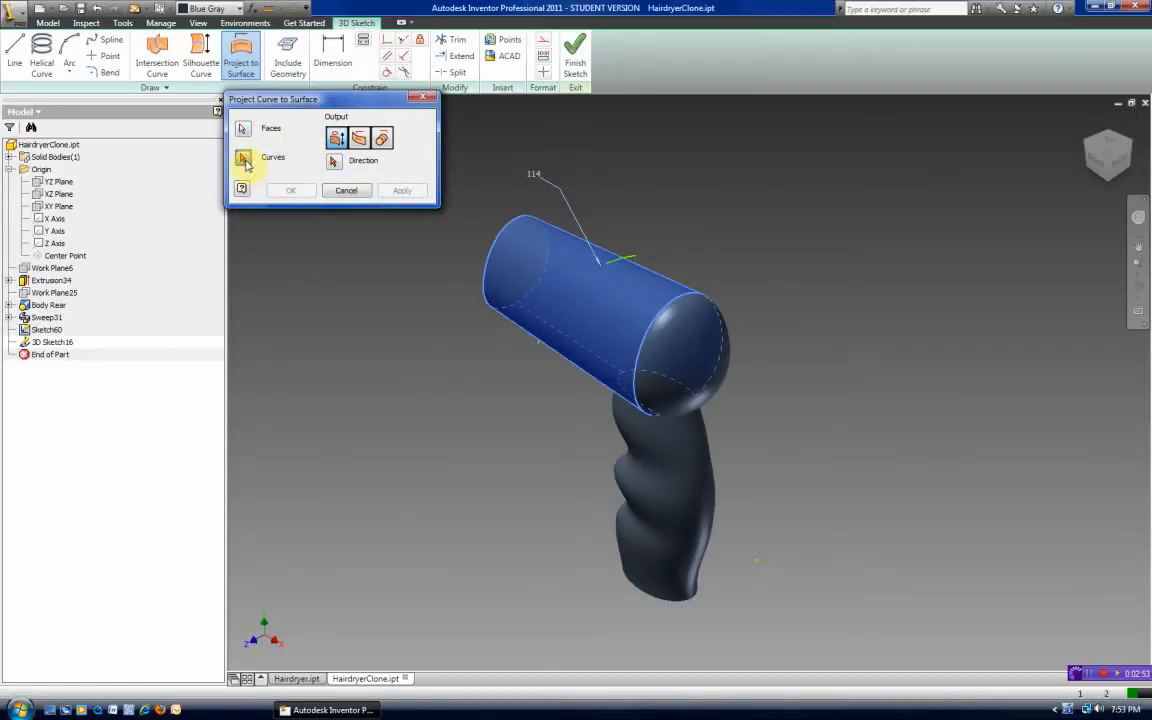
left_click(625, 265)
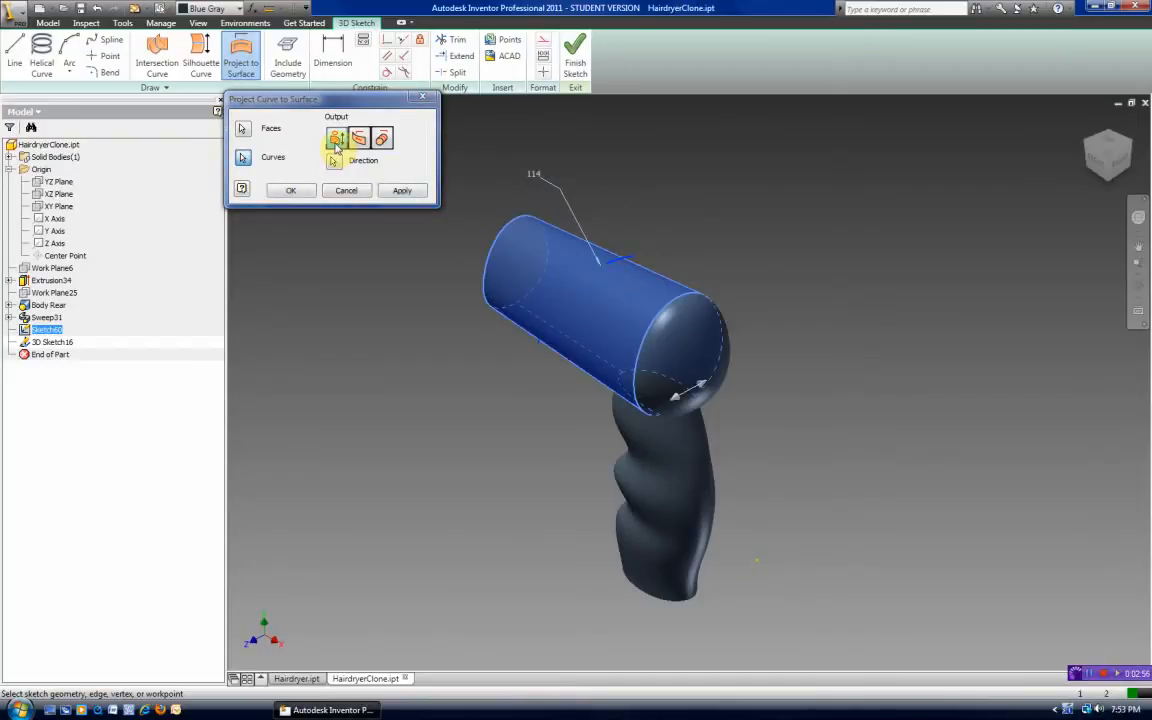
left_click(309, 193)
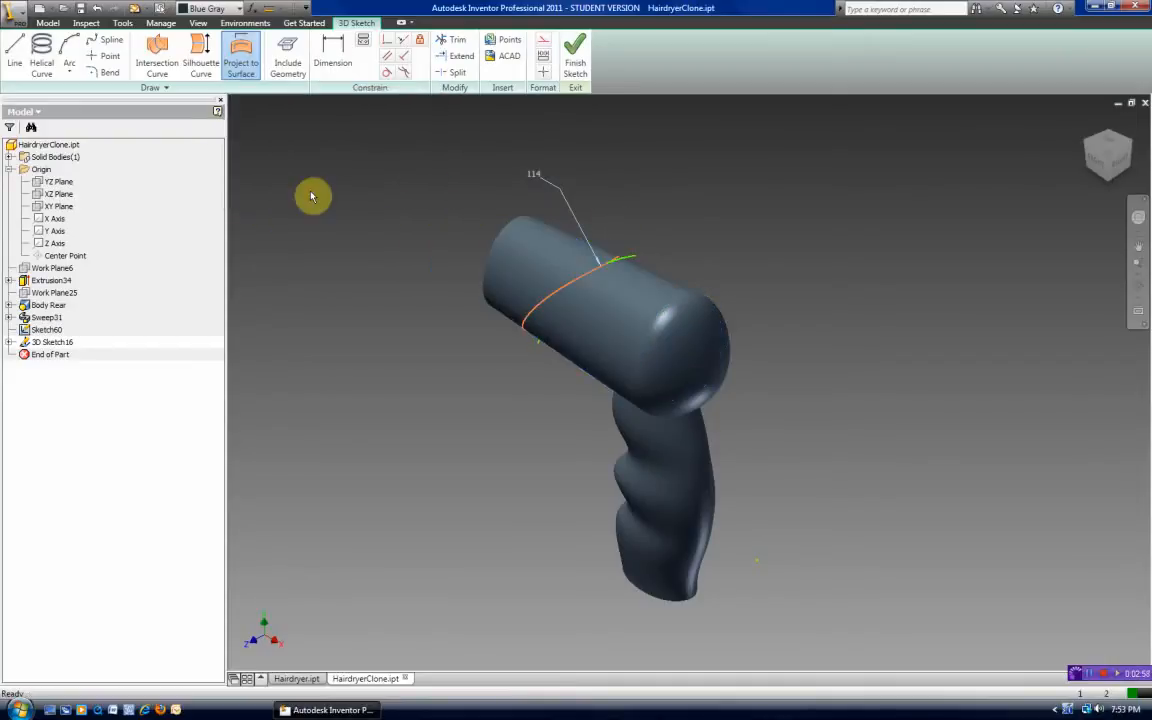
Step: Examine the projected curve on the barrel from the front, from above and in the home view
left_click(1092, 160)
scroll(610, 370, "up", 2)
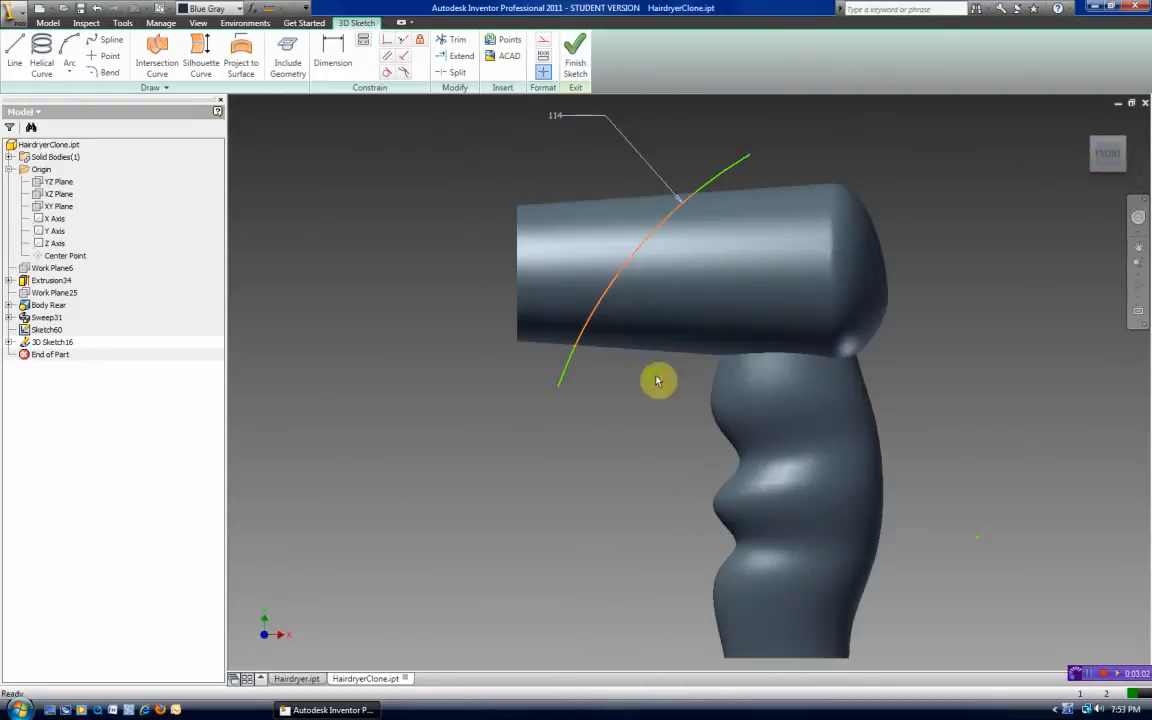
scroll(530, 390, "up", 3)
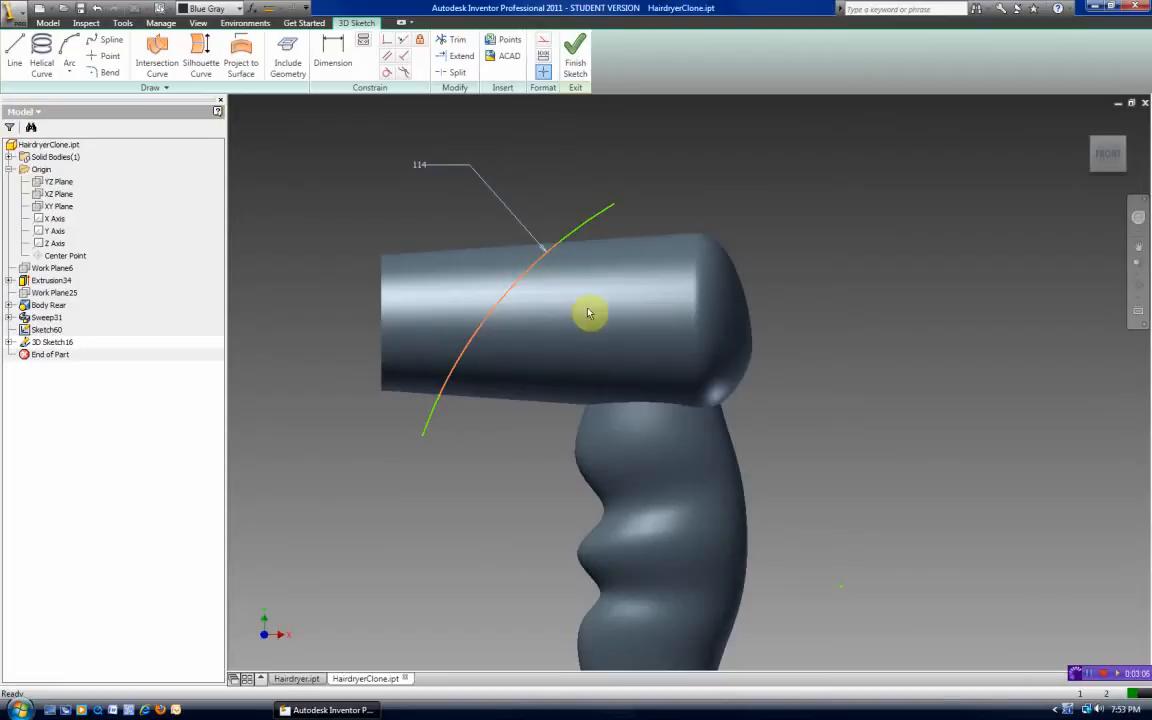
left_click(1088, 124)
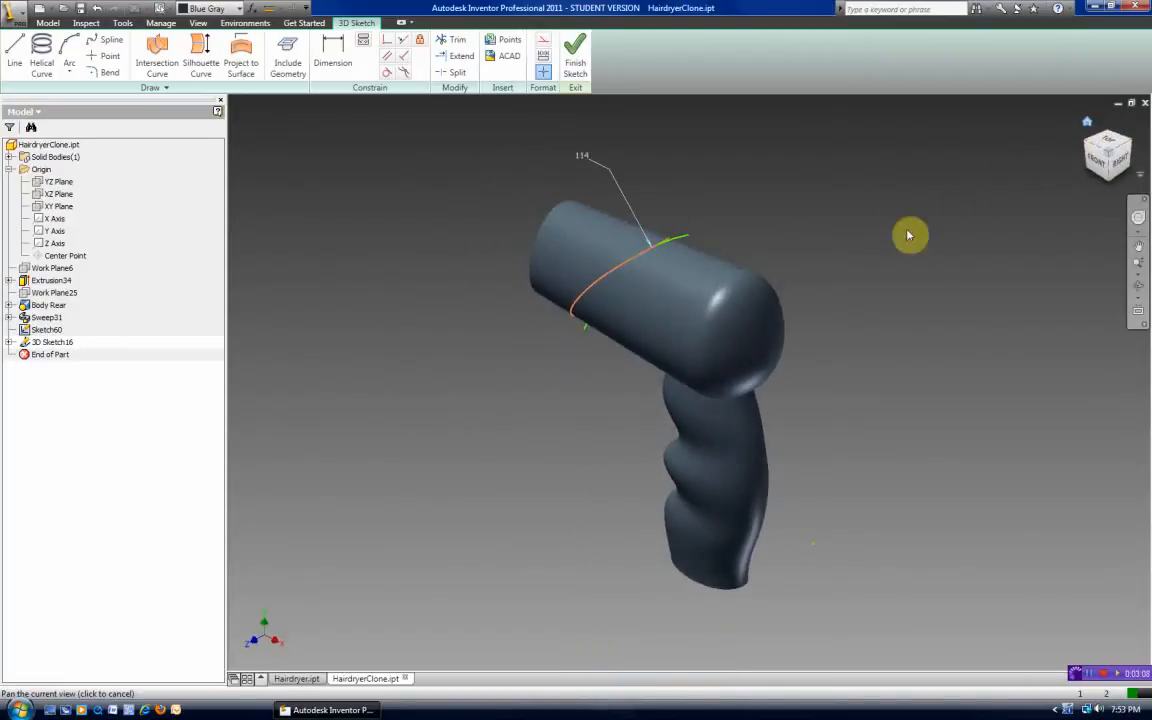
left_click(1096, 164)
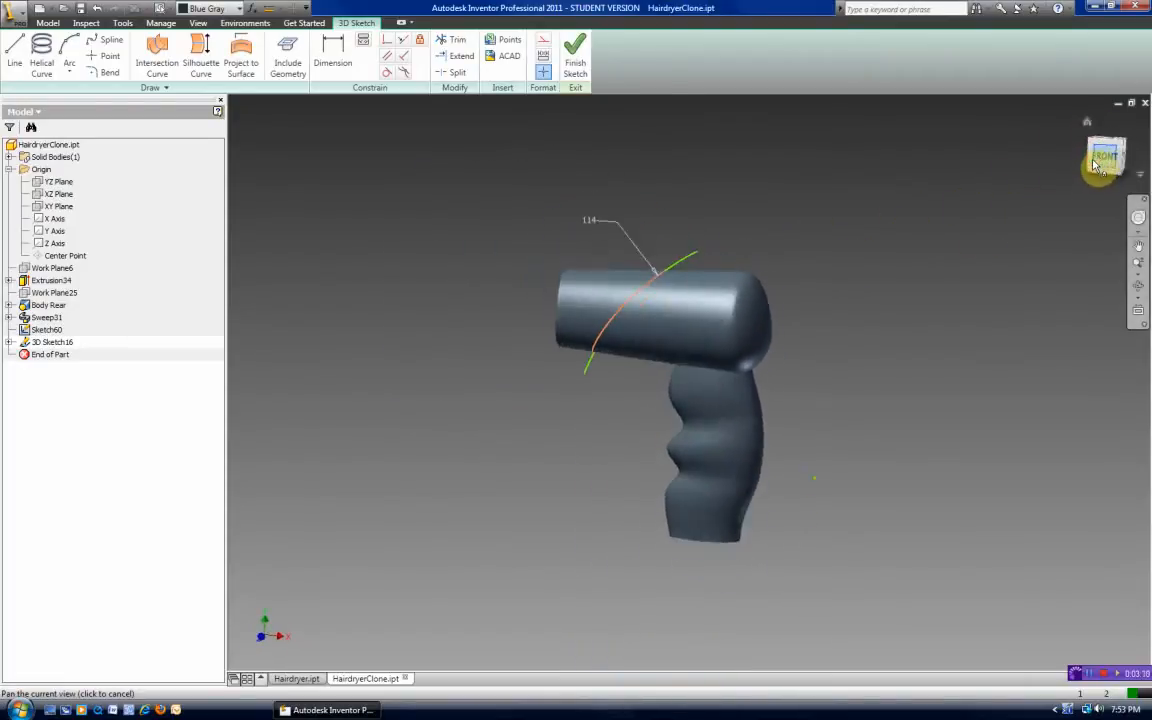
left_click(1110, 134)
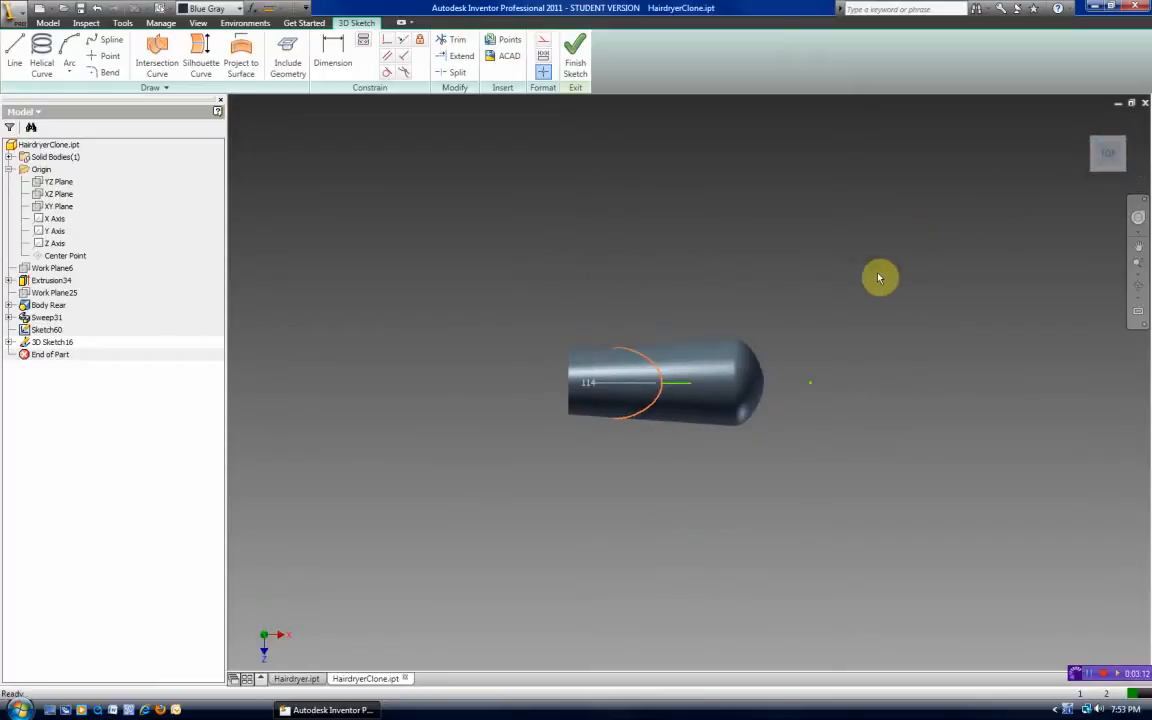
right_click(800, 320)
left_click(742, 236)
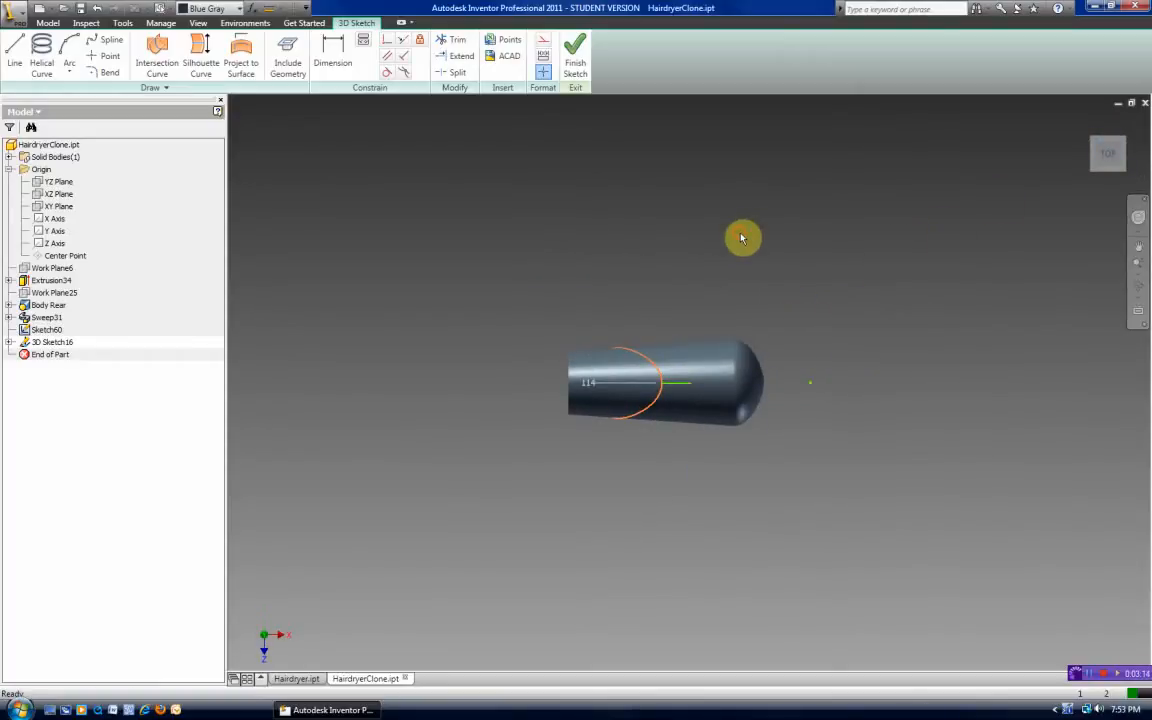
middle_click_drag(710, 262, 717, 190)
scroll(717, 191, "up", 4)
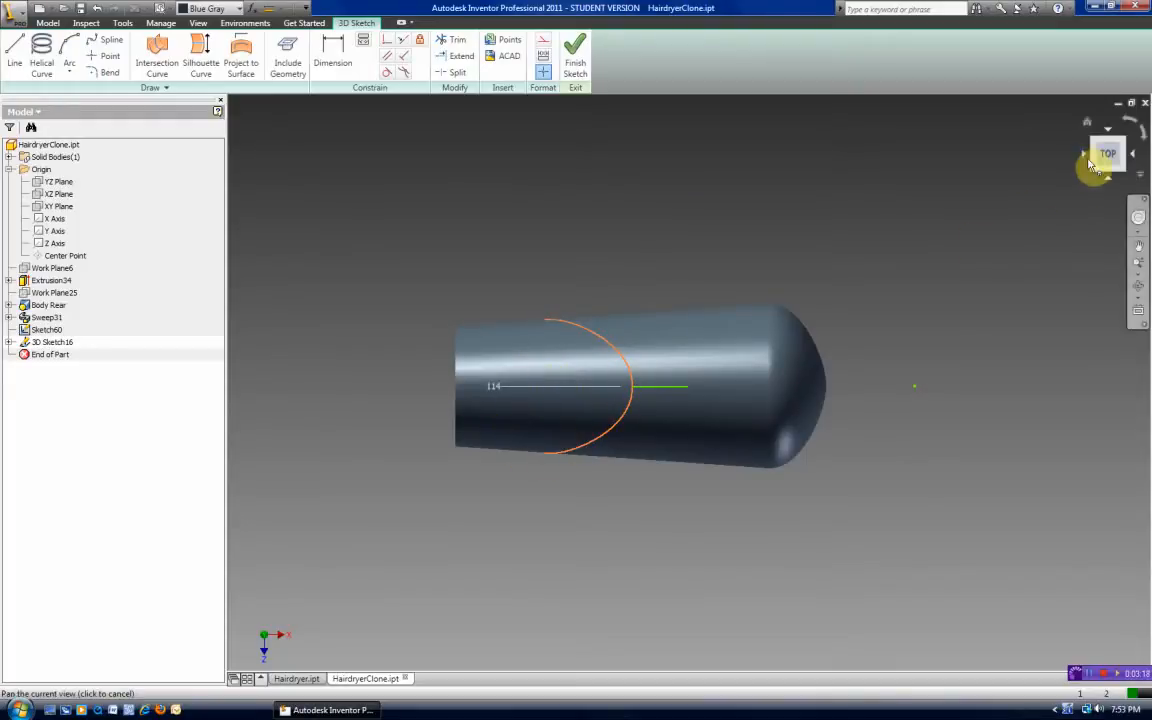
left_click(1110, 186)
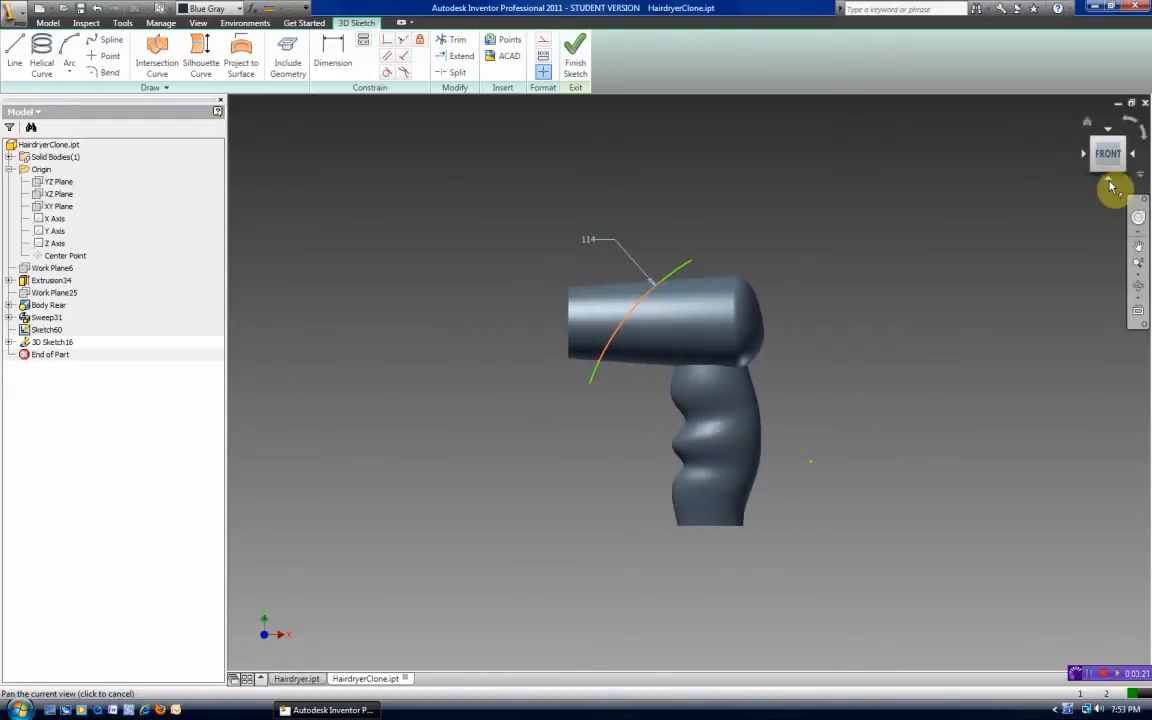
left_click(1086, 123)
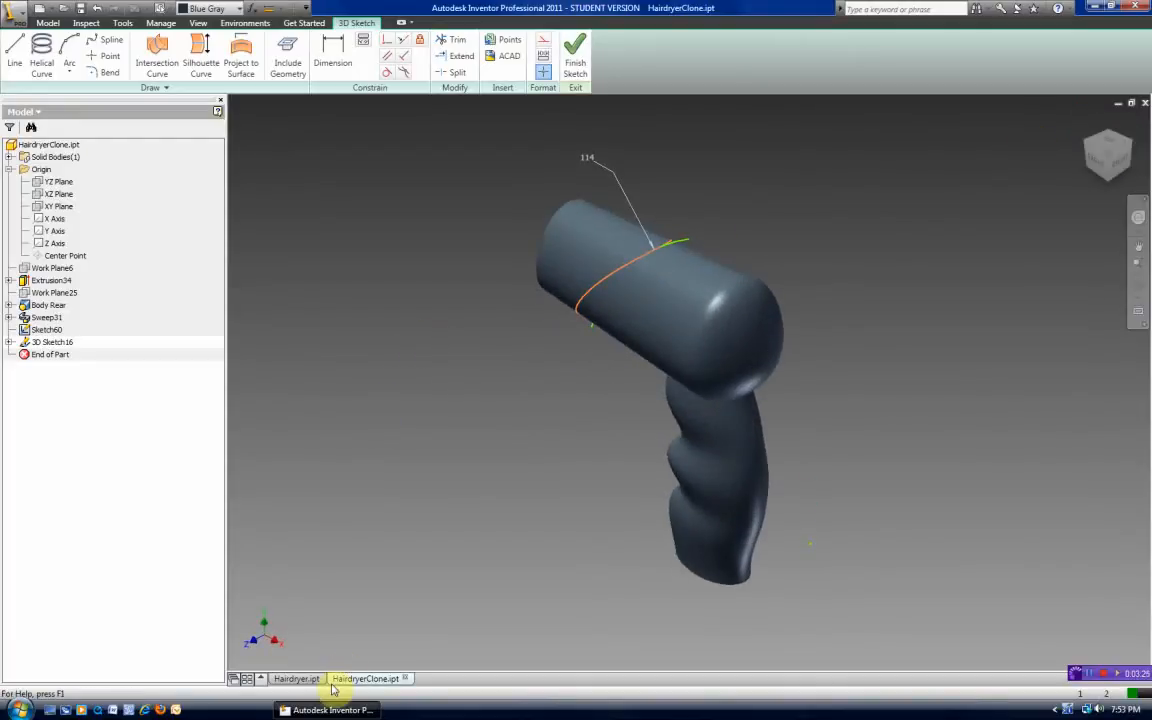
Step: In Hairdryer.ipt, finish the path sketch and open Stripe_Profile with sliced graphics from the front to inspect the profile's width dimension
left_click(297, 678)
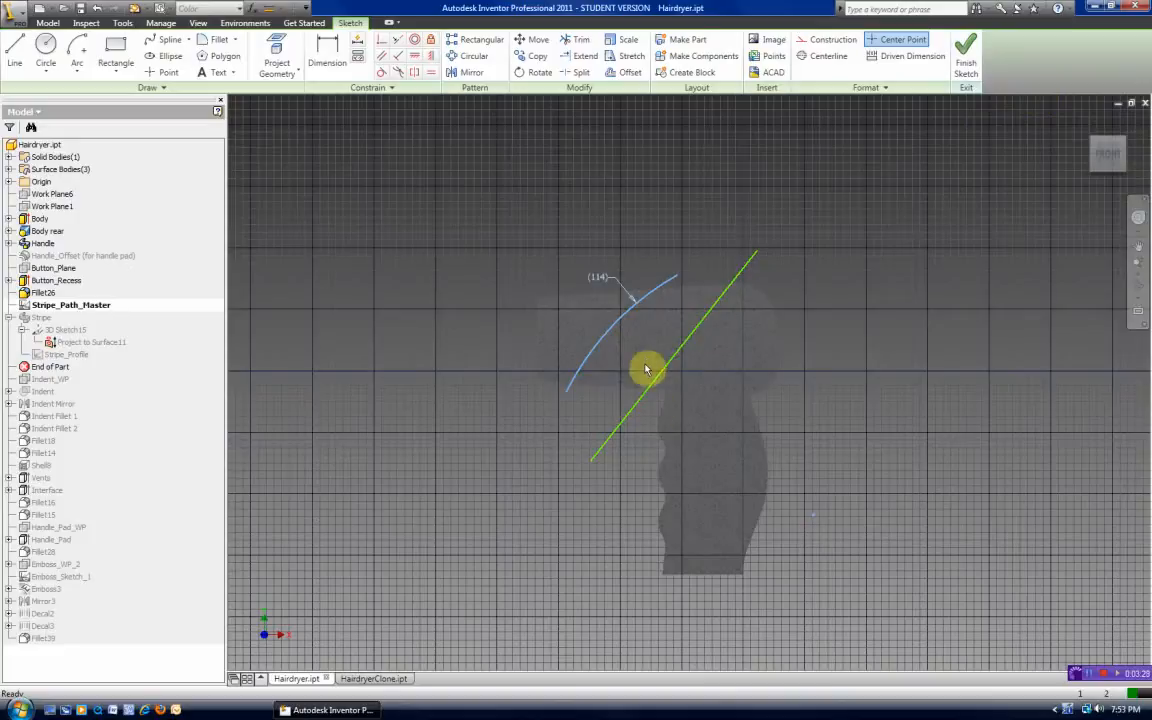
left_click(963, 58)
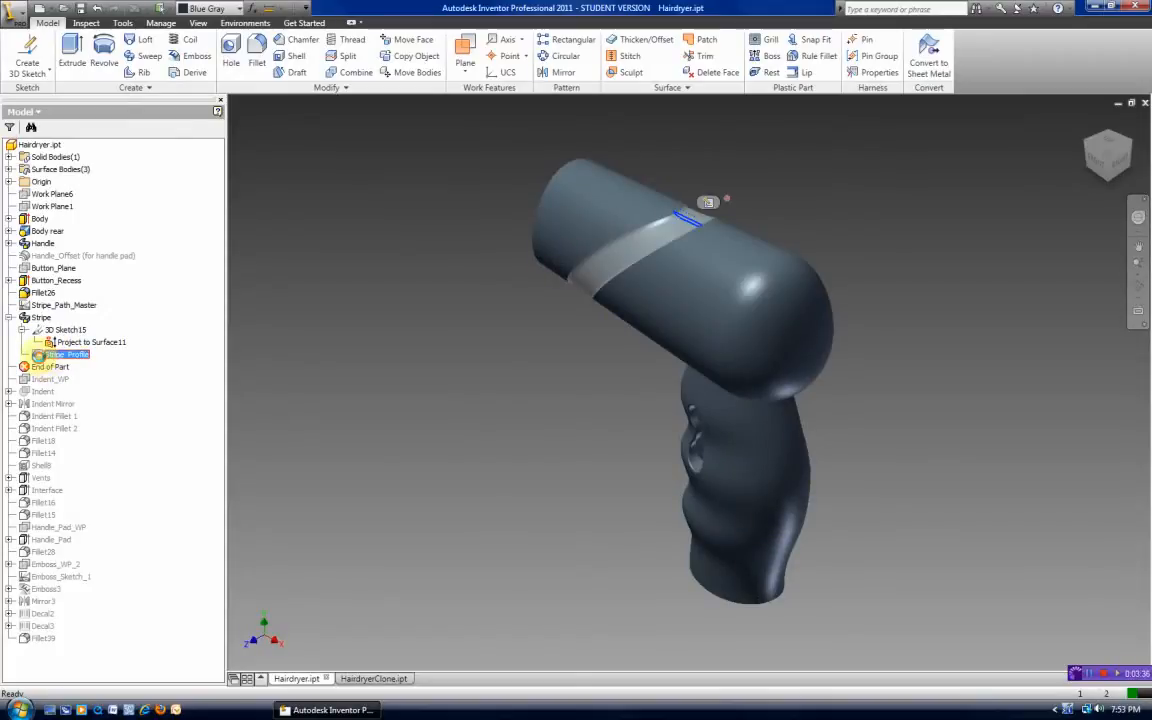
double_click(38, 356)
key("F7")
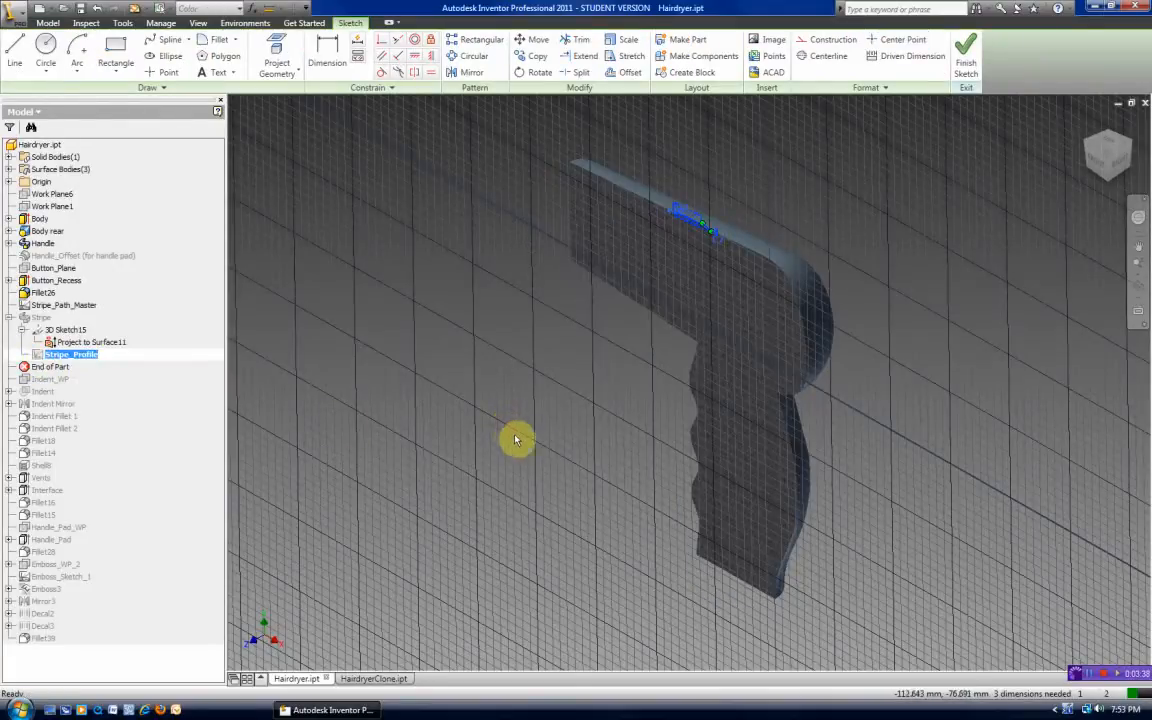
left_click(1094, 165)
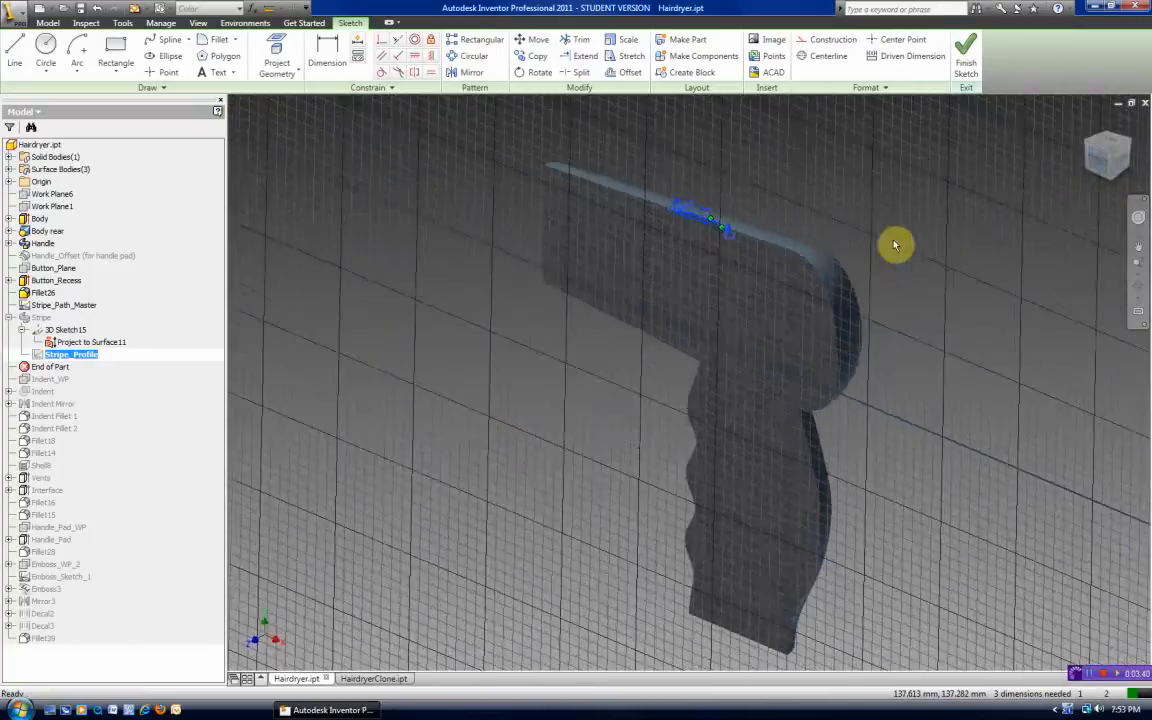
middle_click_drag(825, 299, 800, 167)
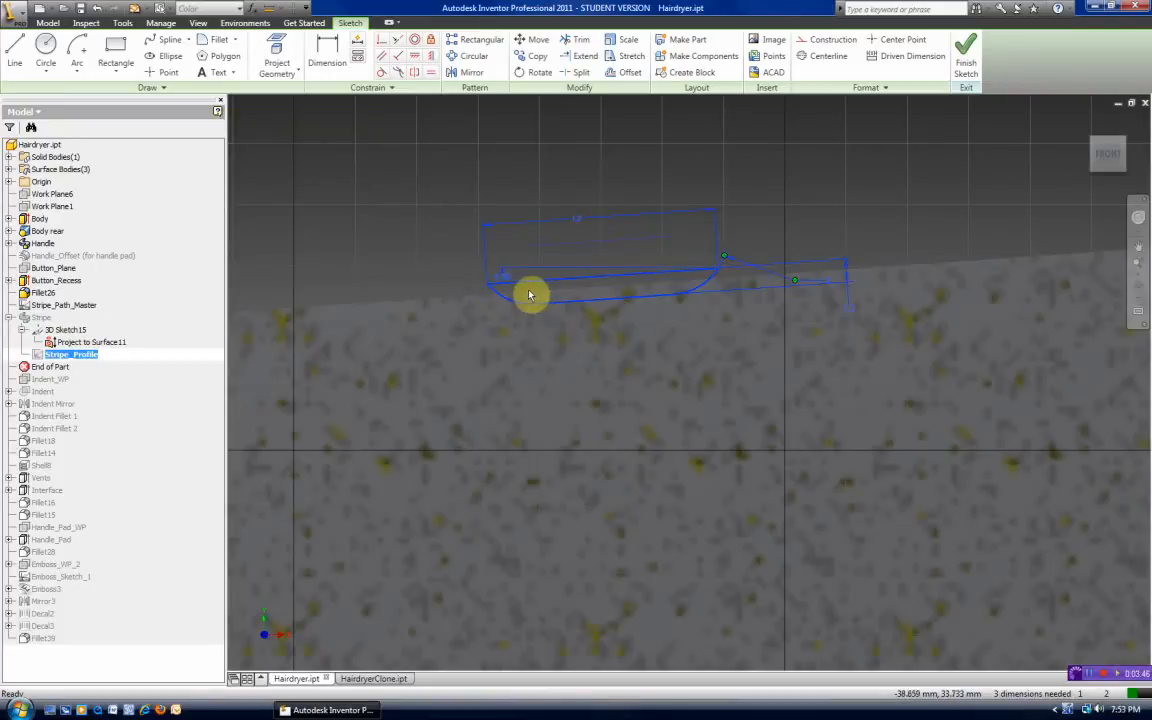
double_click(580, 225)
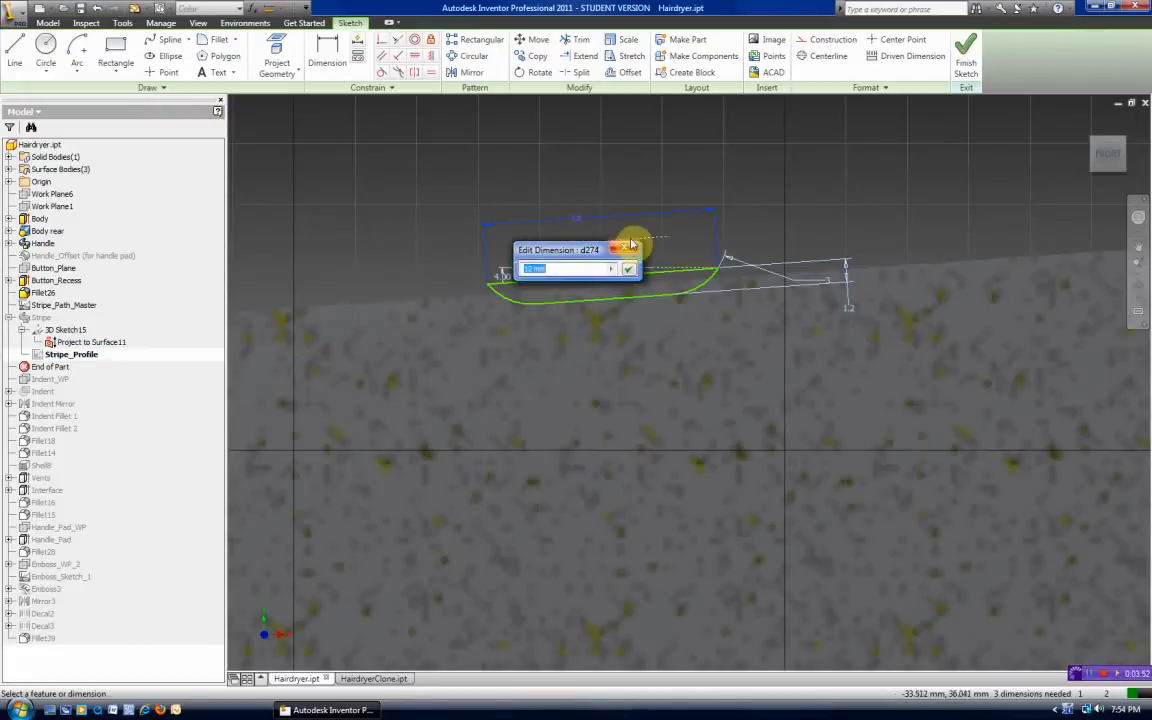
left_click(628, 265)
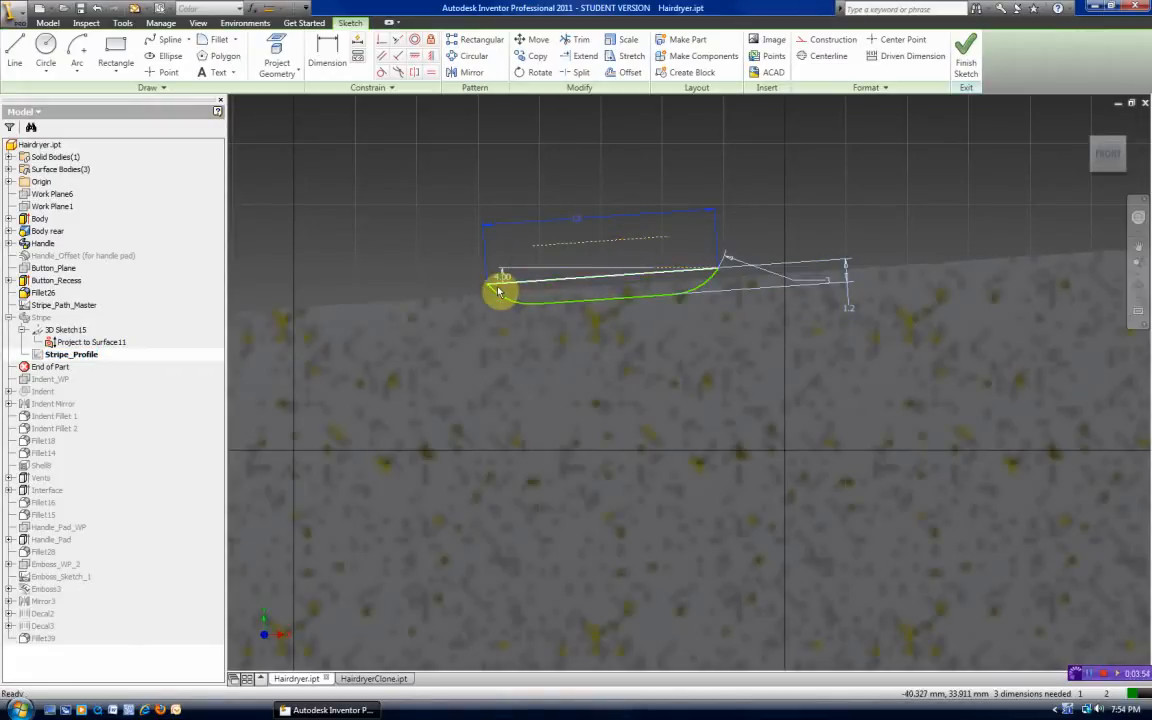
Step: Return to HairdryerClone.ipt and finish the 3D sketch holding the projected stripe path
left_click(375, 678)
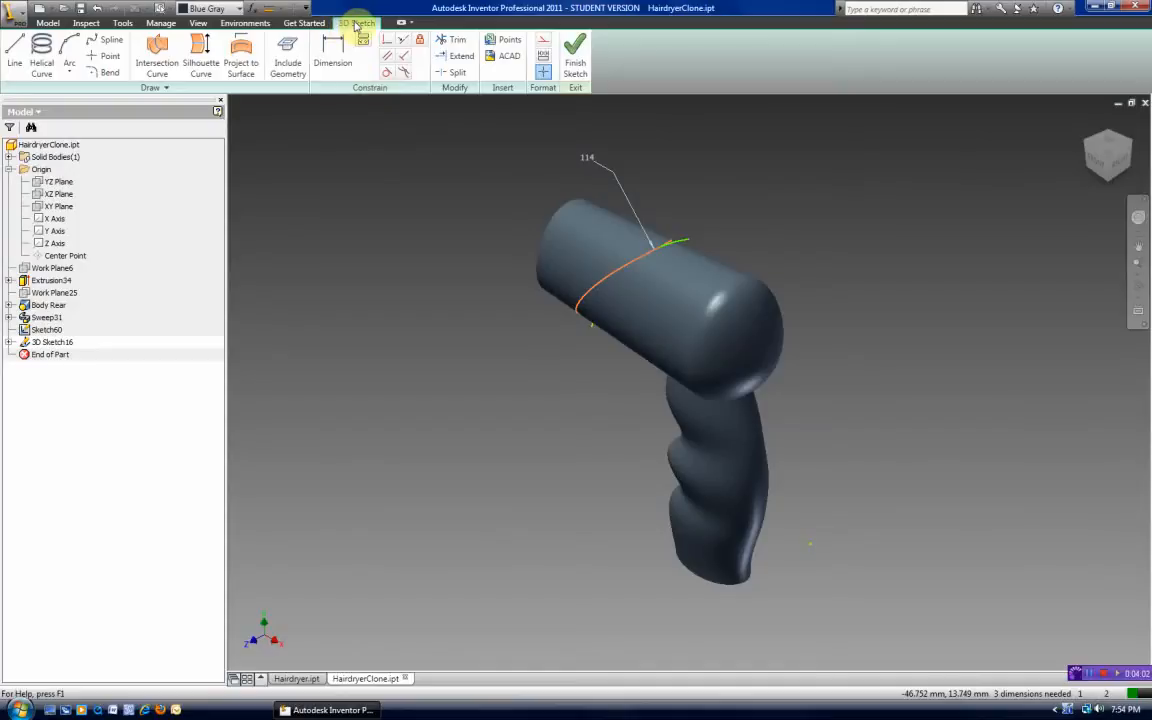
left_click(47, 22)
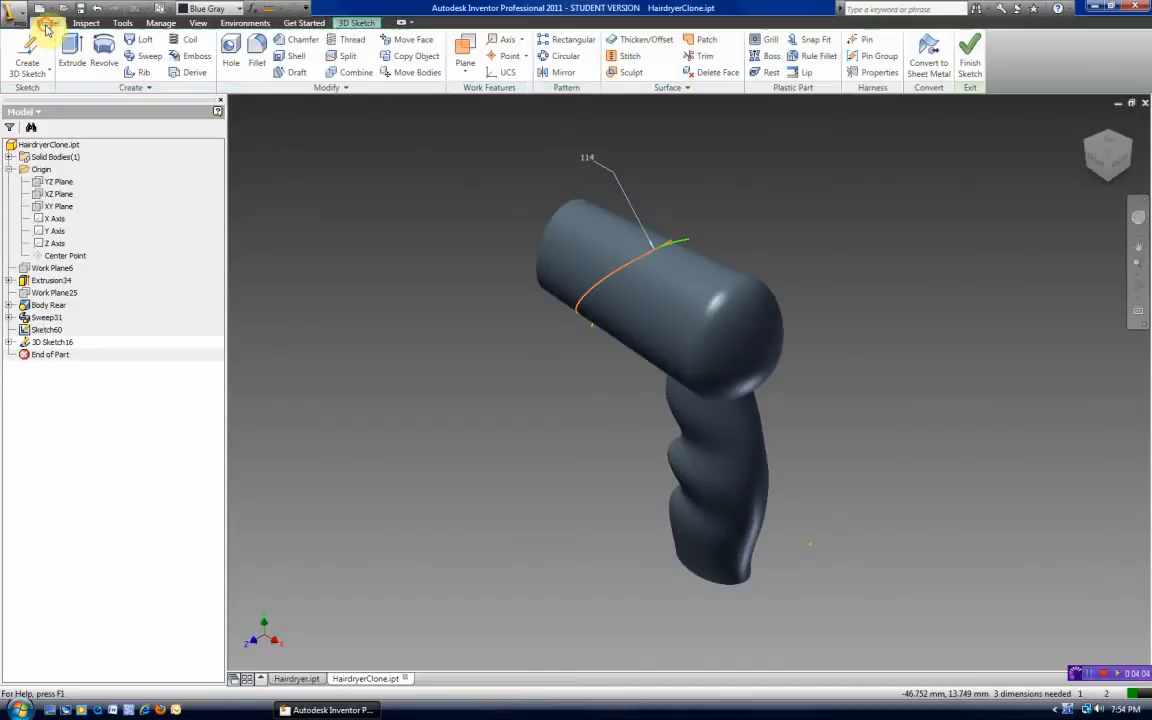
right_click(326, 219)
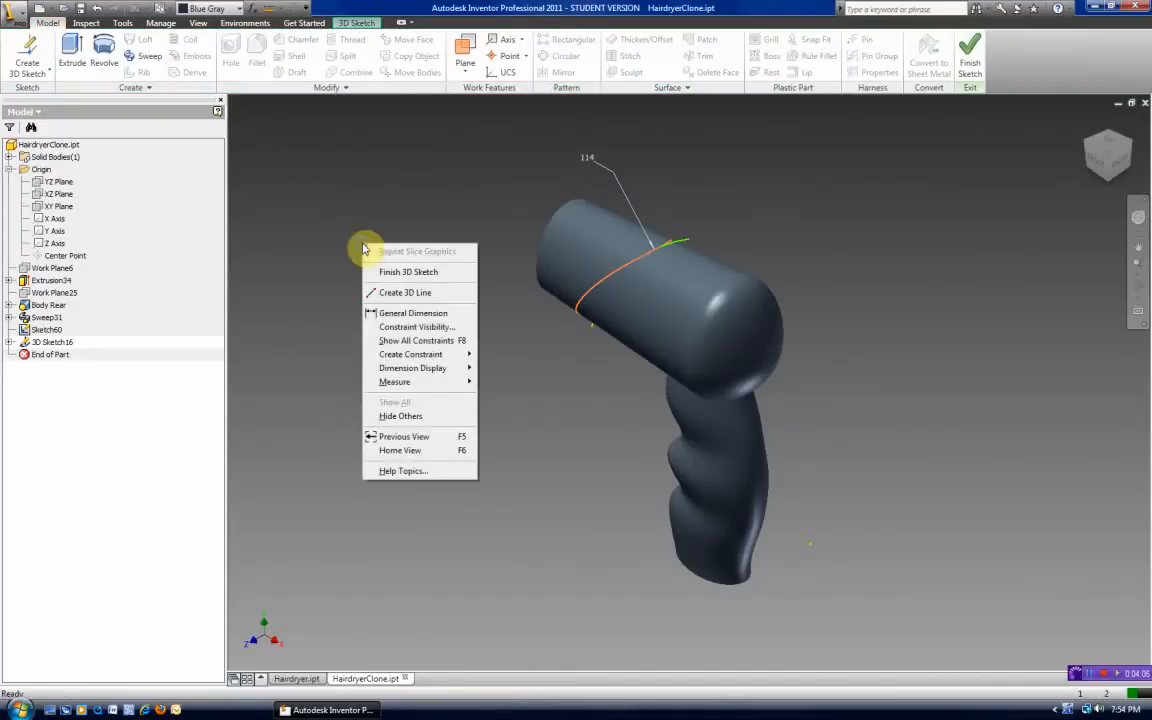
left_click(445, 271)
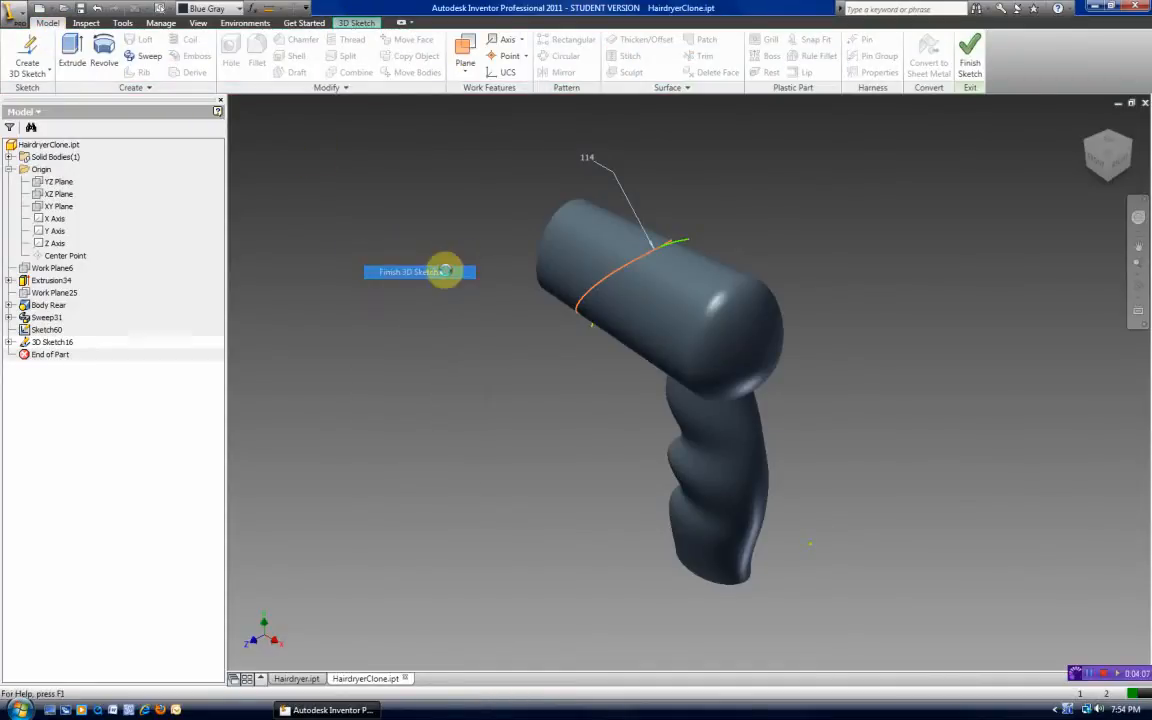
Step: Create a 2D sketch on the XY plane, slice the graphics at the sketch plane, and face it from the front
left_click(38, 74)
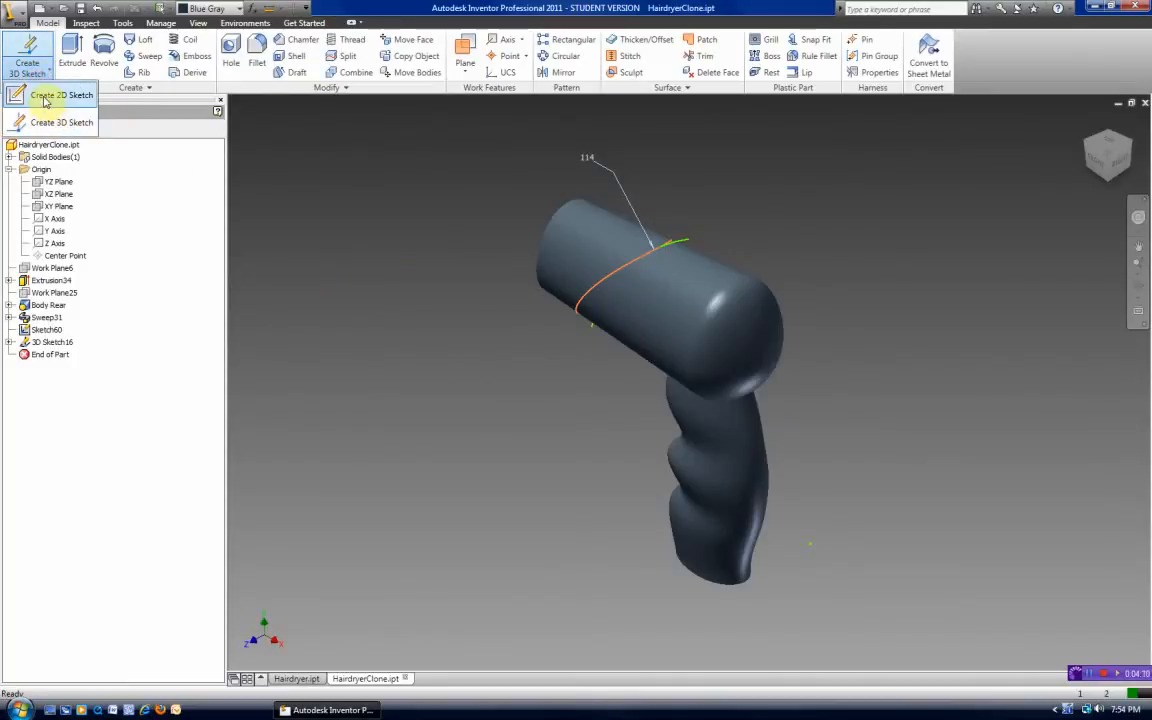
left_click(42, 95)
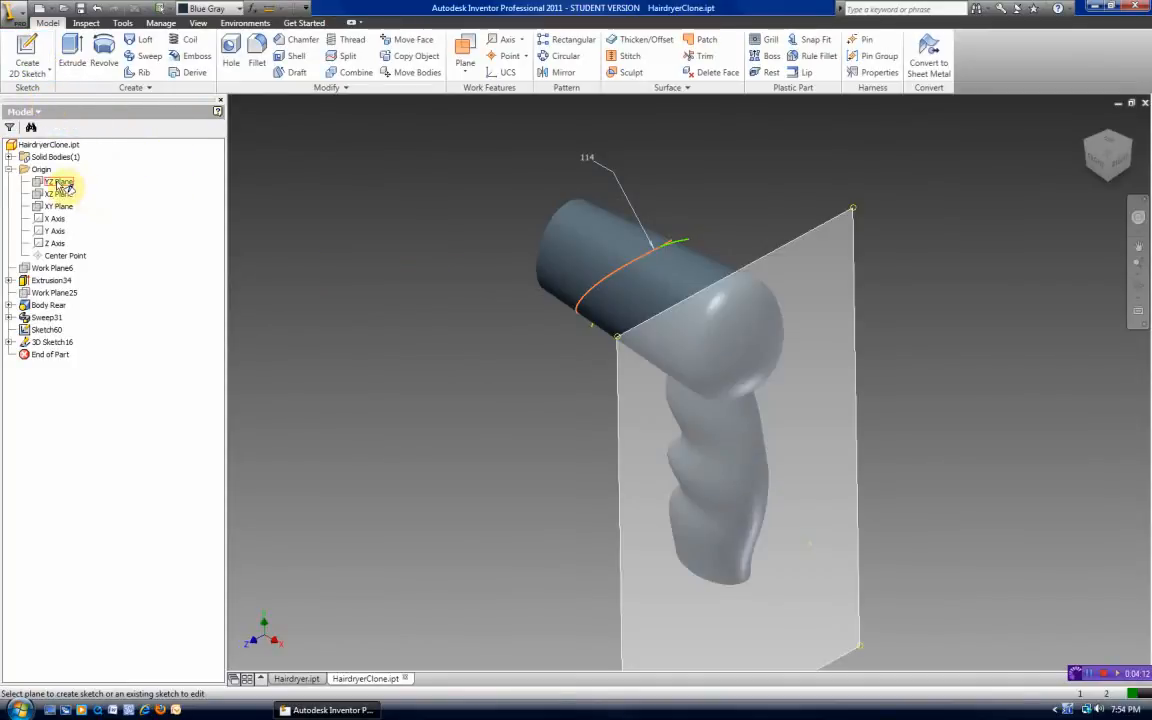
left_click(58, 207)
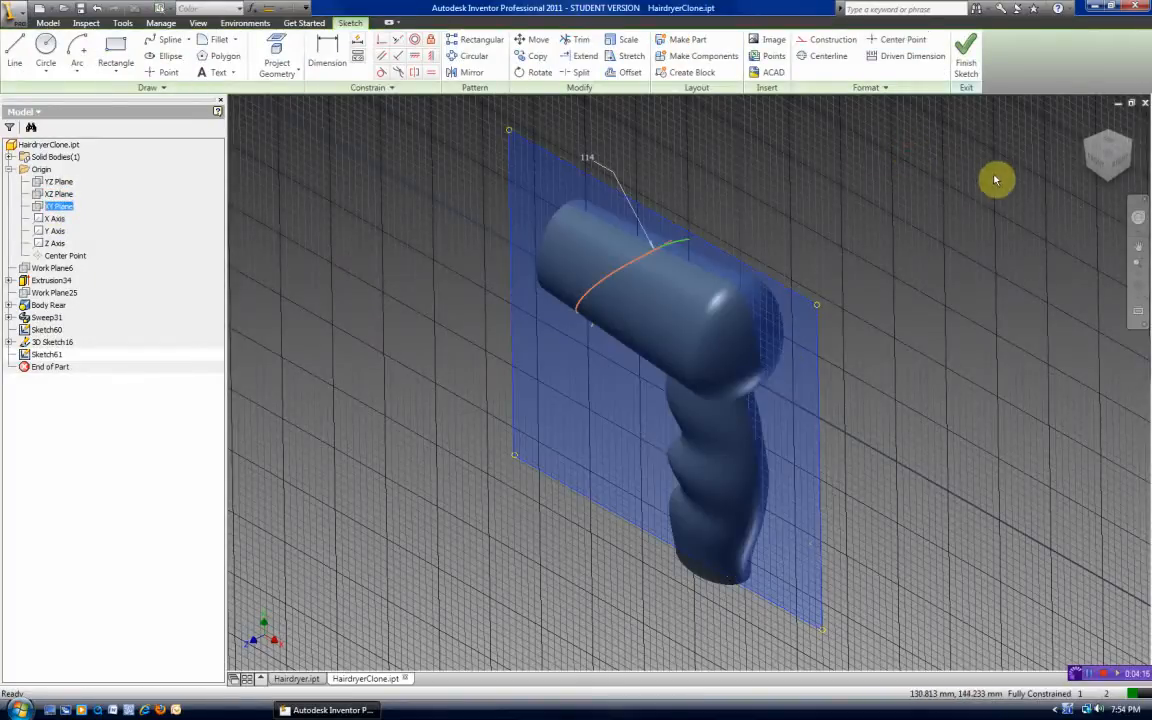
key("F7")
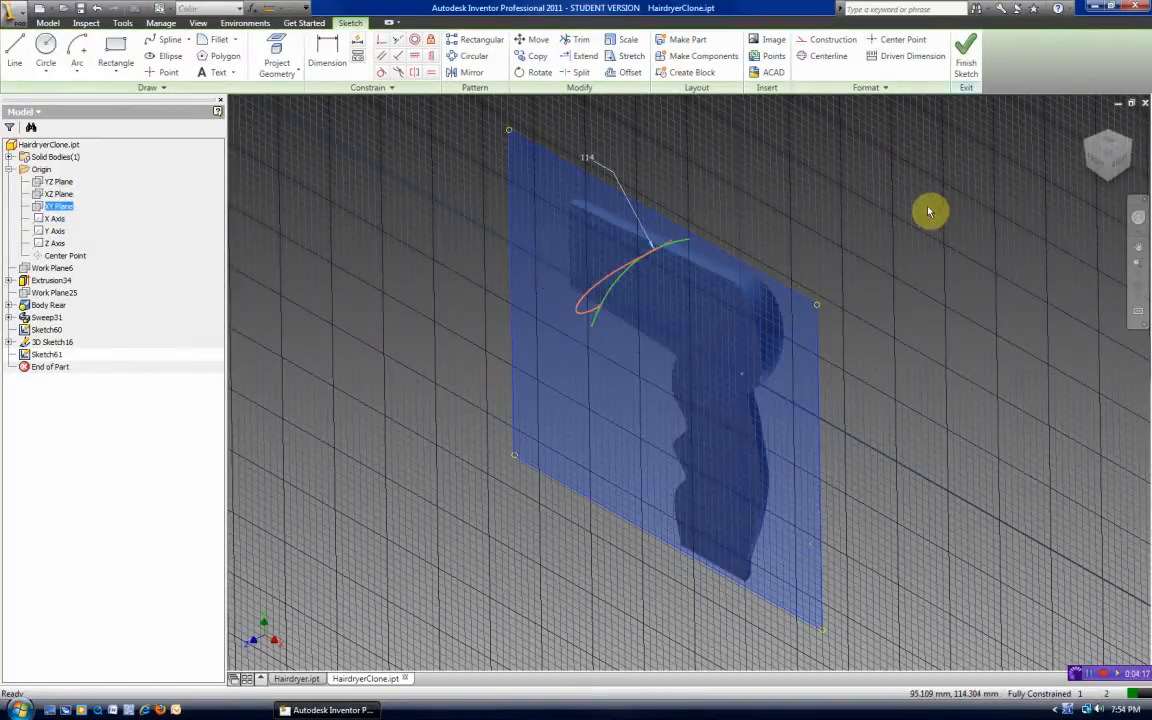
left_click(1097, 163)
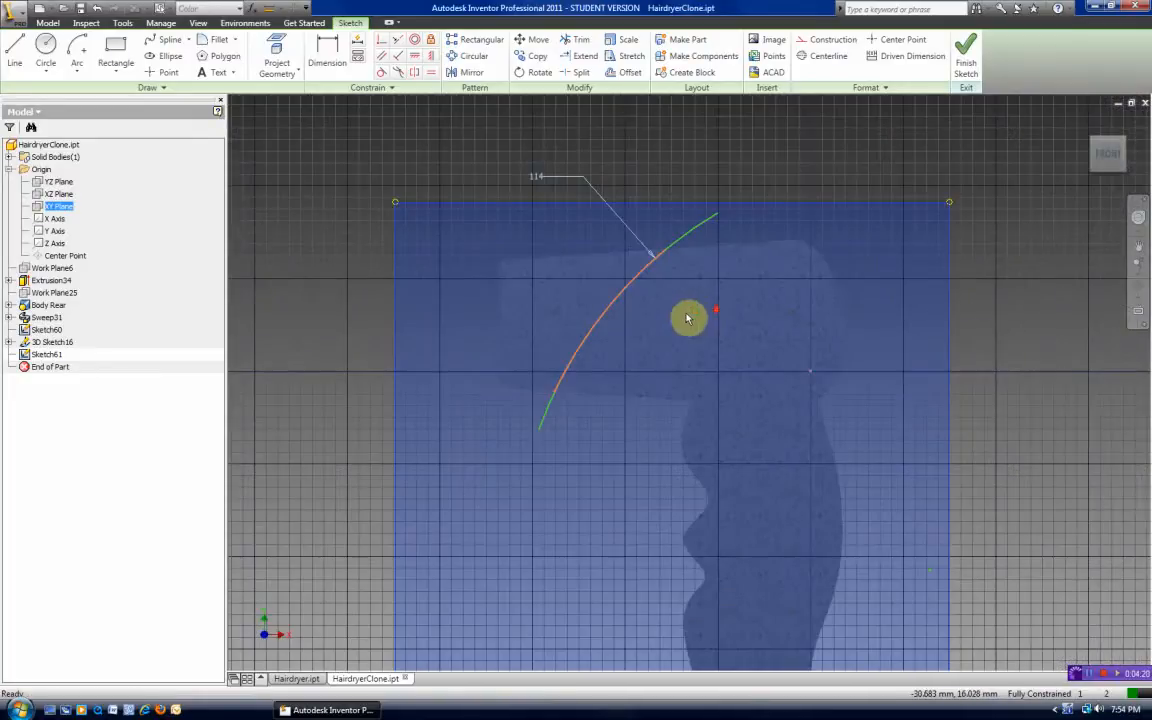
Step: Sketch a closed profile about 3.9 mm wide across the projected curve's upper end, with a slanted top line, parallel bottom line and arc ends
scroll(642, 298, "up", 4)
scroll(637, 283, "down", 3)
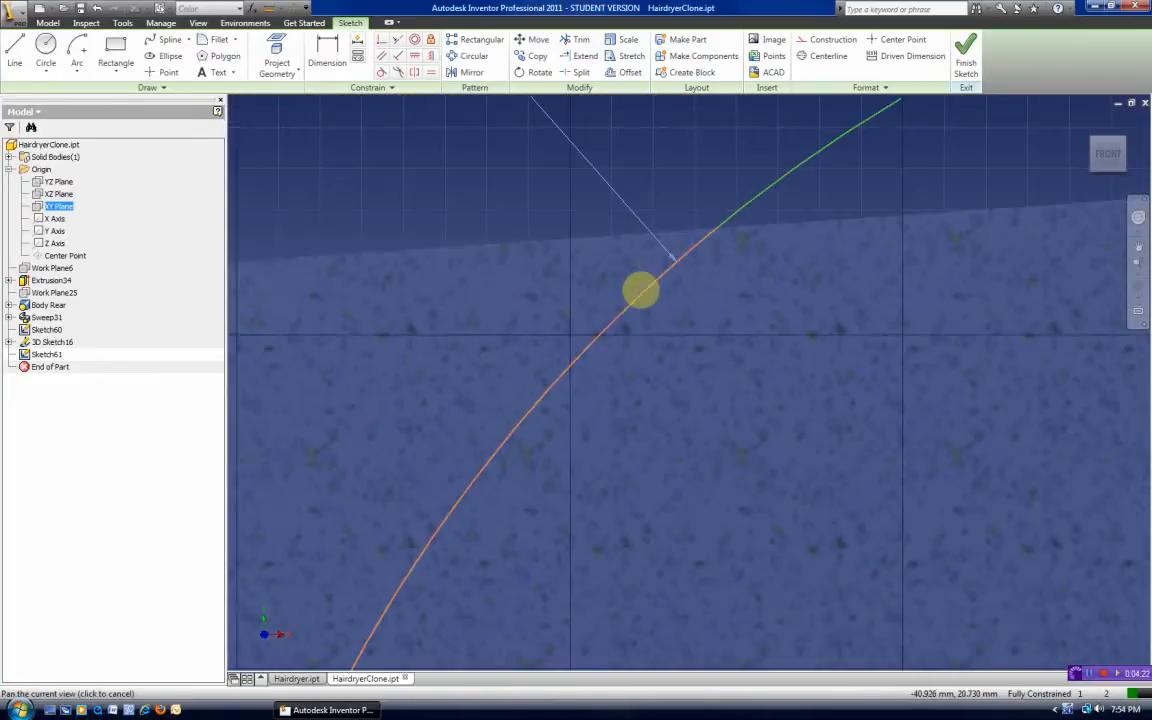
left_click(754, 224)
scroll(738, 232, "up", 3)
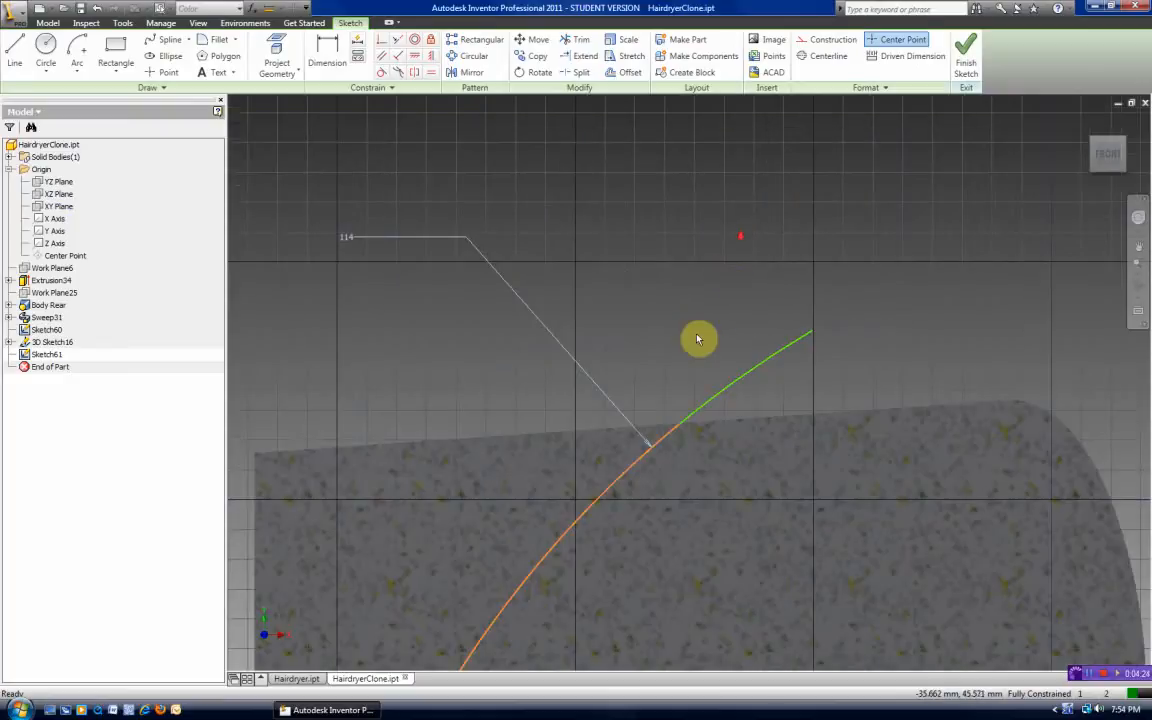
middle_click_drag(687, 337, 684, 162)
scroll(702, 290, "up", 2)
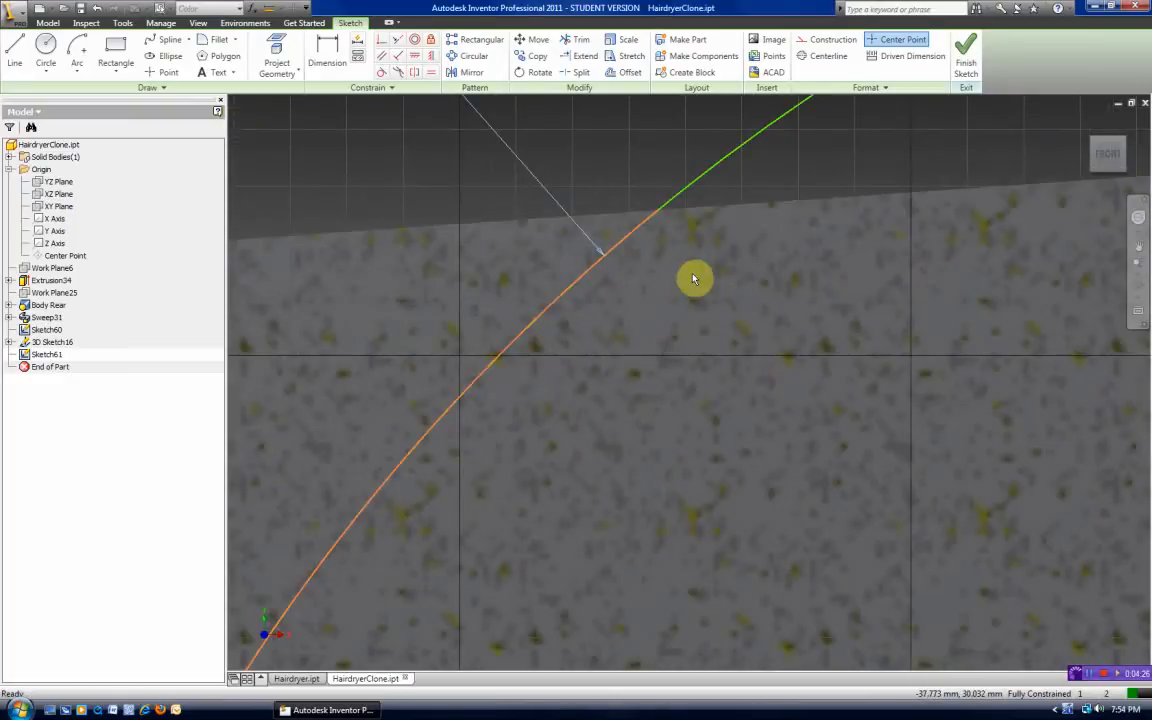
scroll(680, 320, "down", 2)
scroll(657, 290, "up", 3)
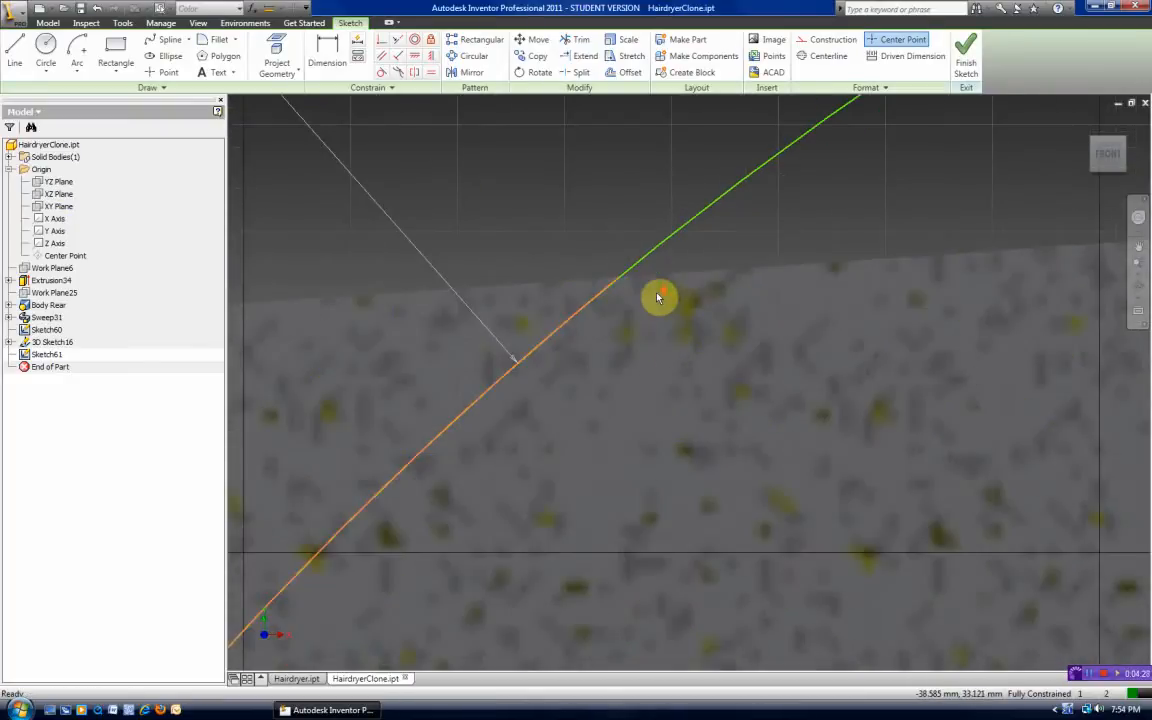
left_click(16, 65)
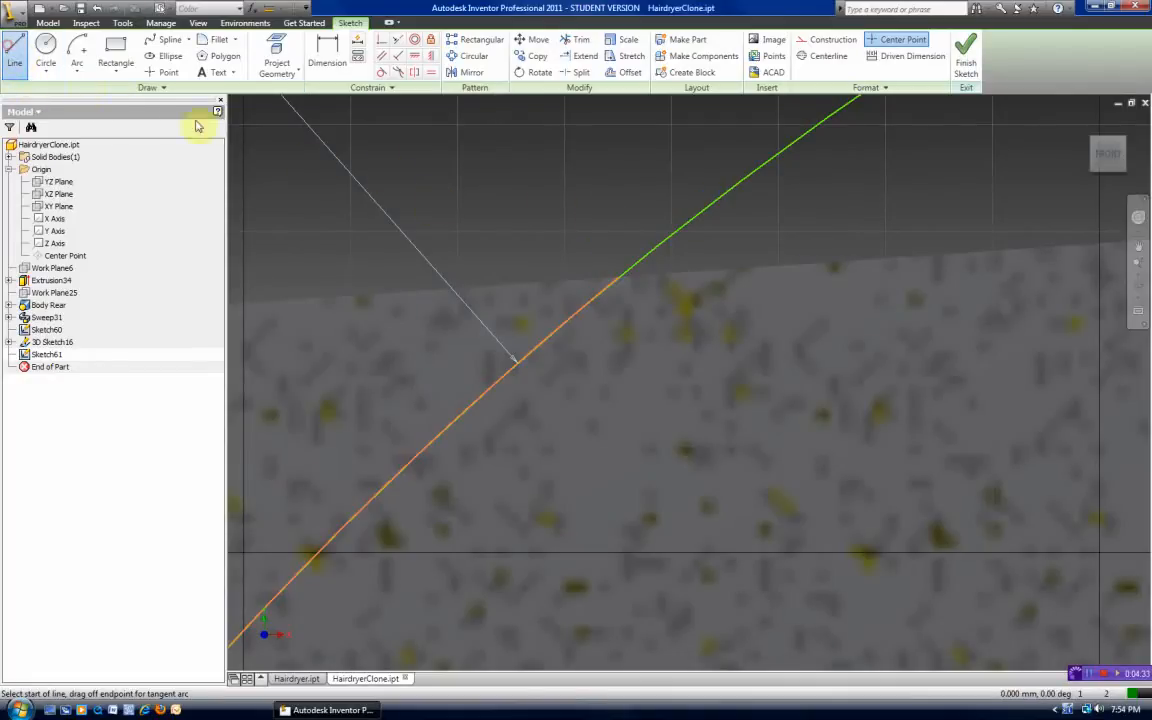
left_click(572, 270)
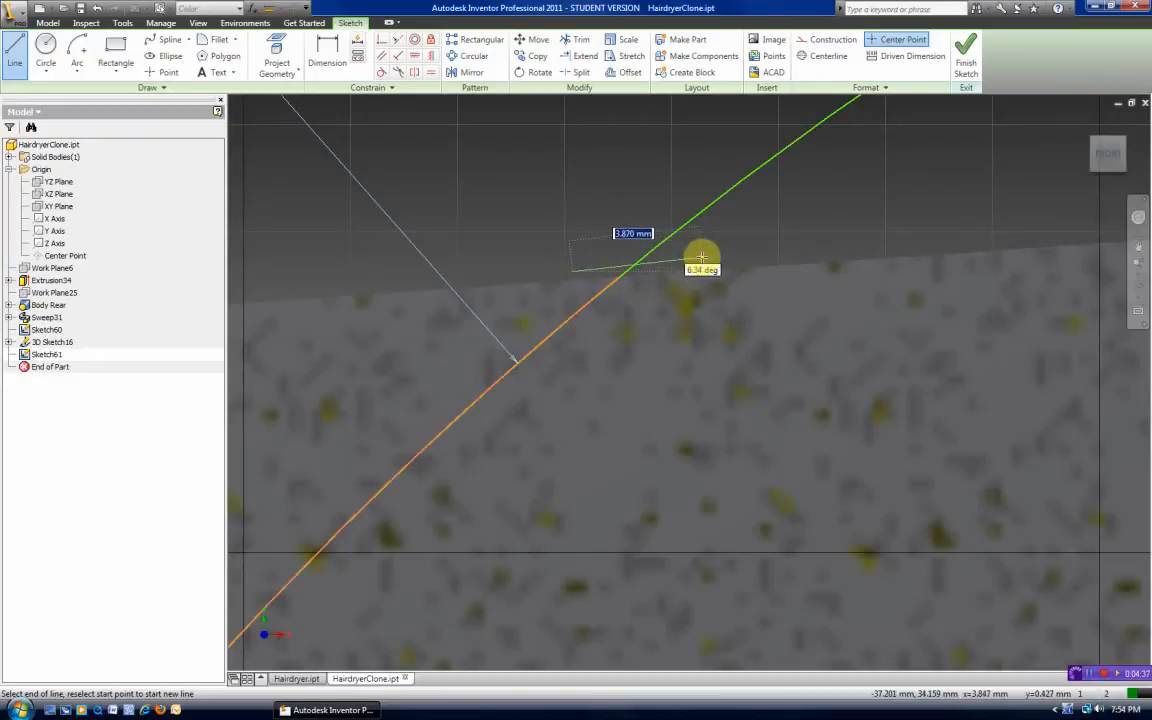
left_click(702, 257)
left_click_drag(702, 258, 672, 292)
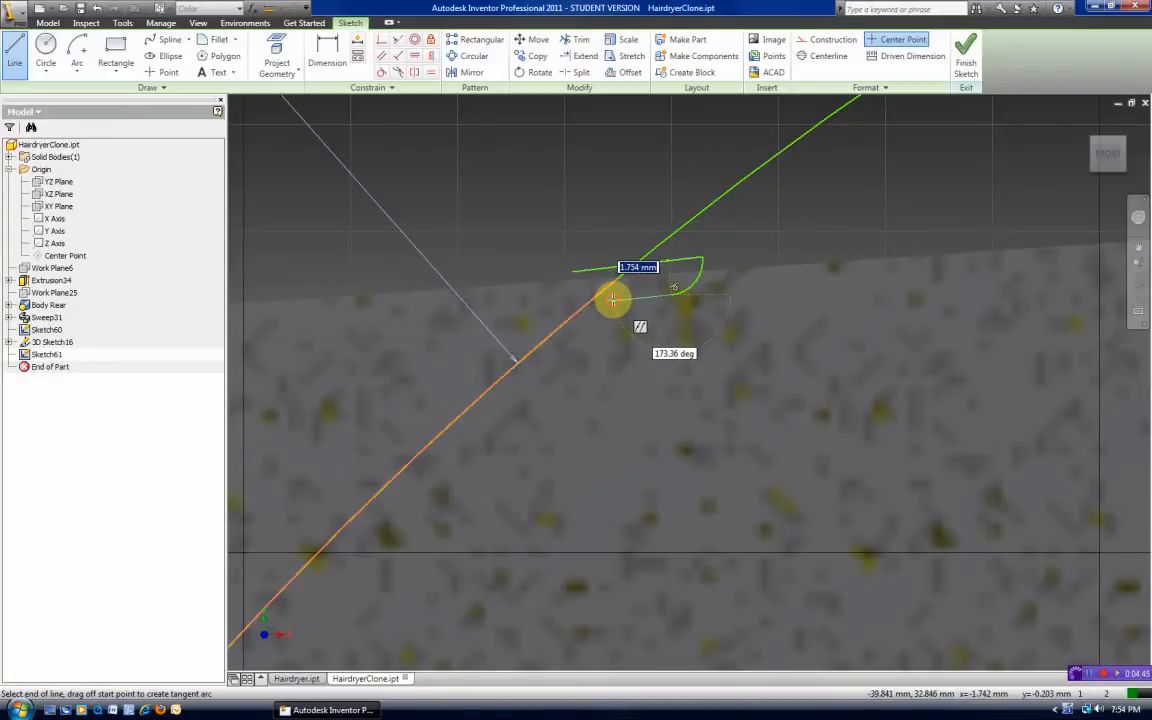
left_click(612, 299)
left_click_drag(598, 300, 573, 270)
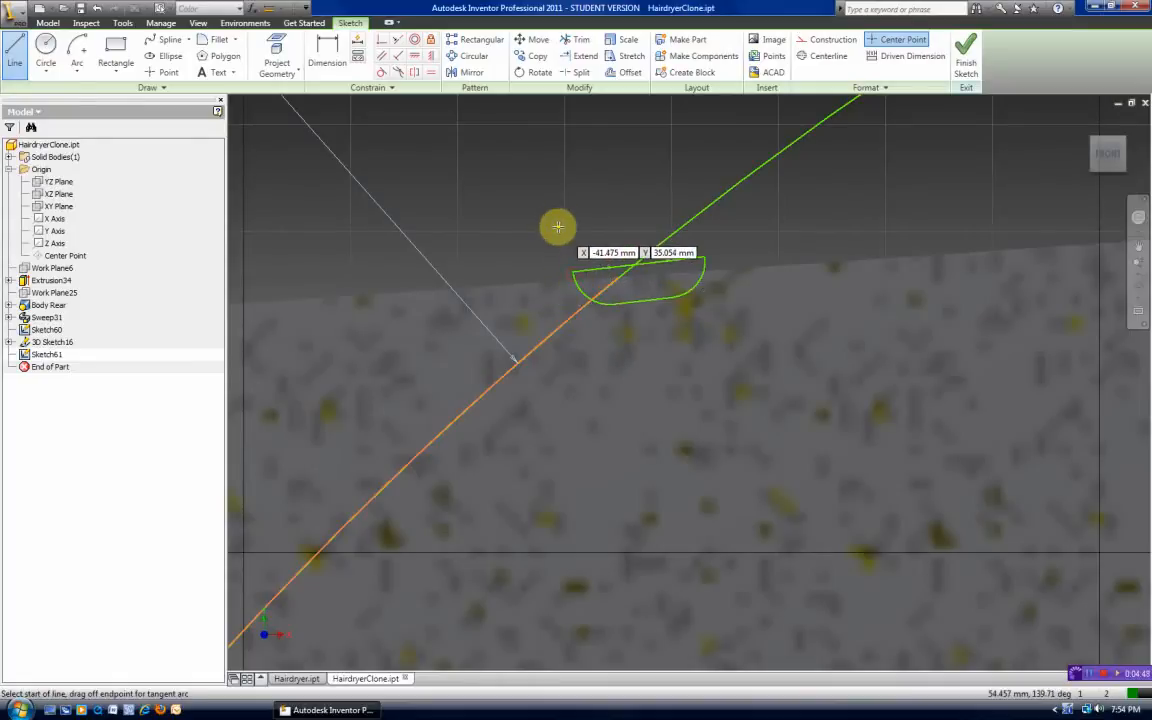
right_click(559, 230)
left_click(585, 237)
Step: Draw a horizontal construction line about 2 mm long just above the profile's top line
scroll(689, 352, "up", 3)
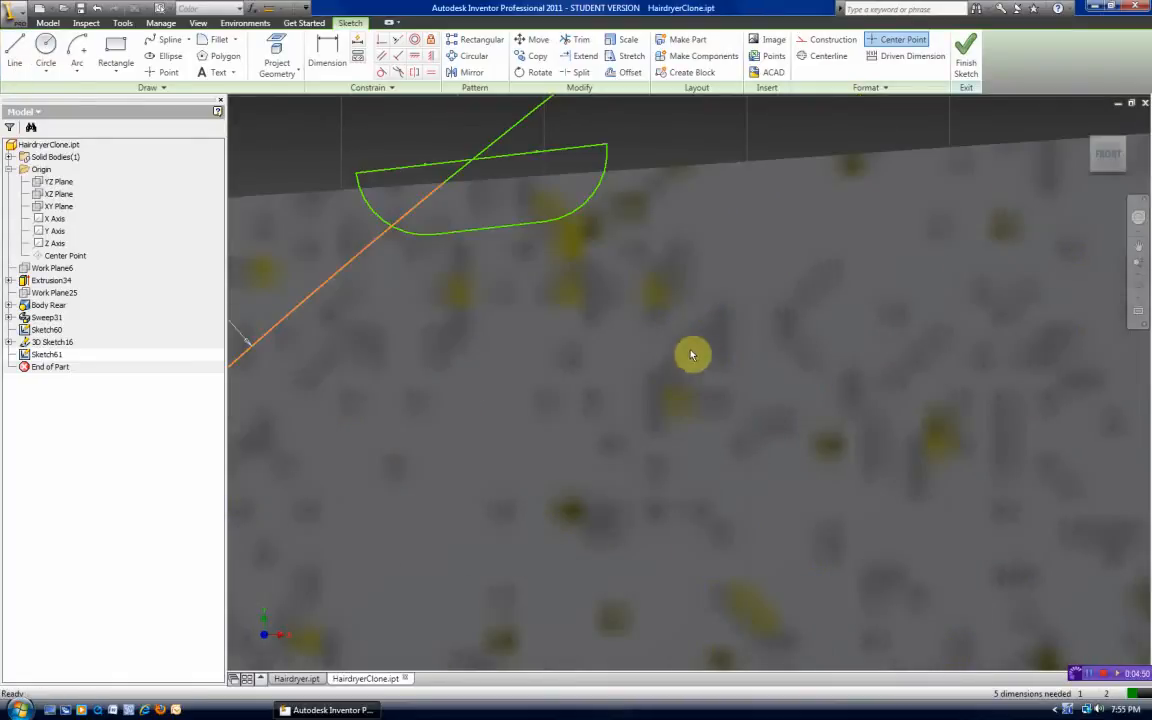
middle_click_drag(643, 311, 741, 398)
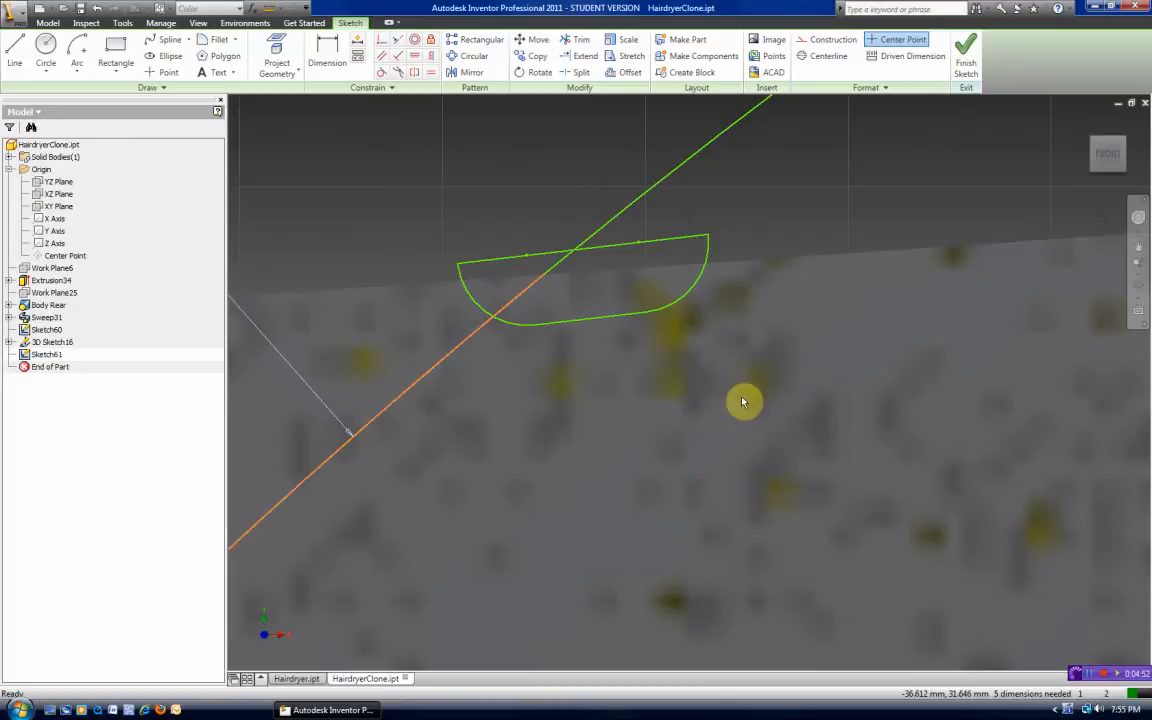
left_click(18, 55)
left_click(820, 42)
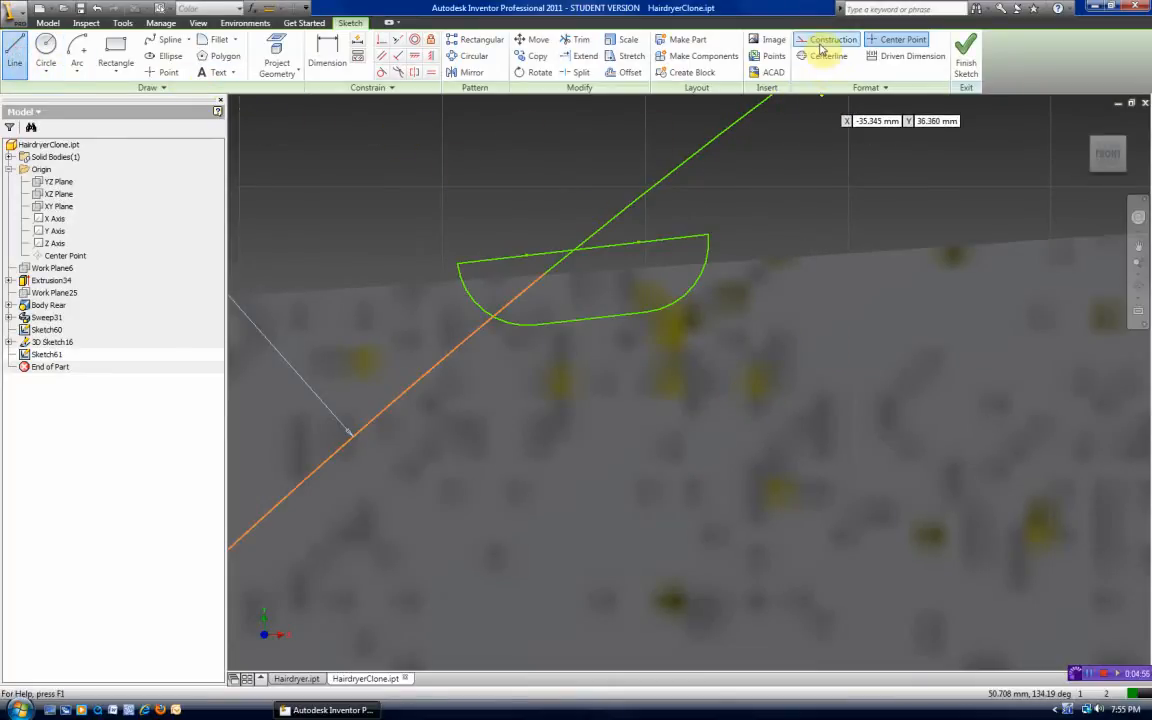
left_click(698, 187)
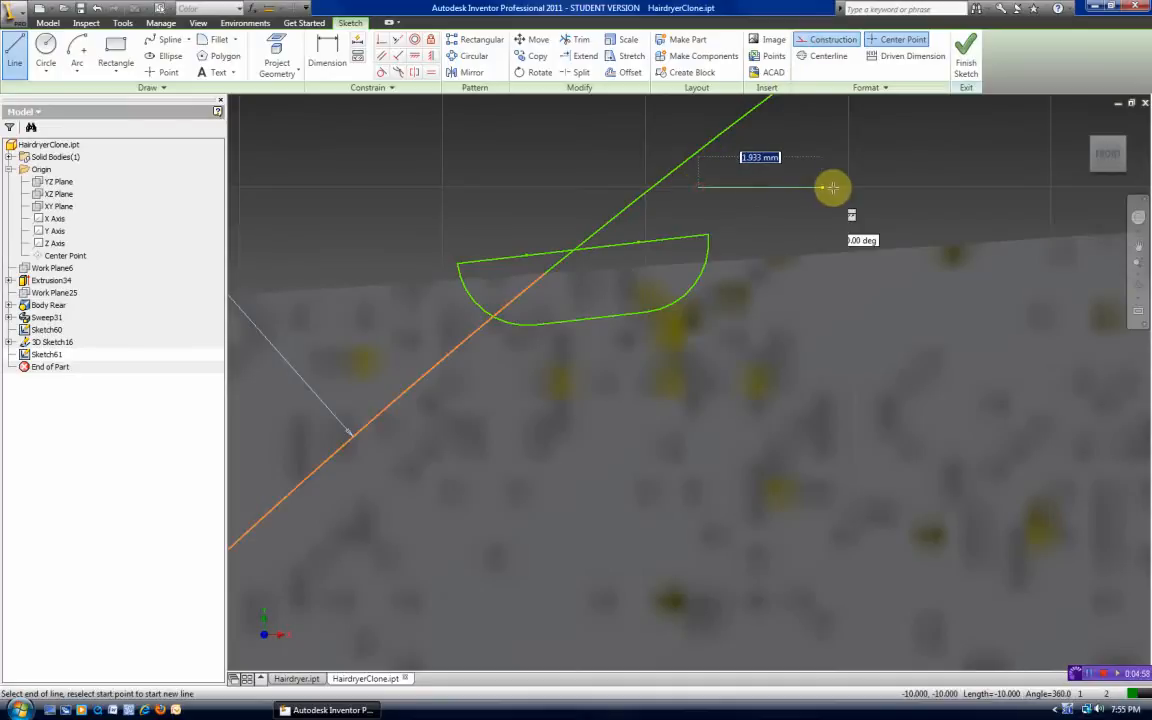
left_click(840, 186)
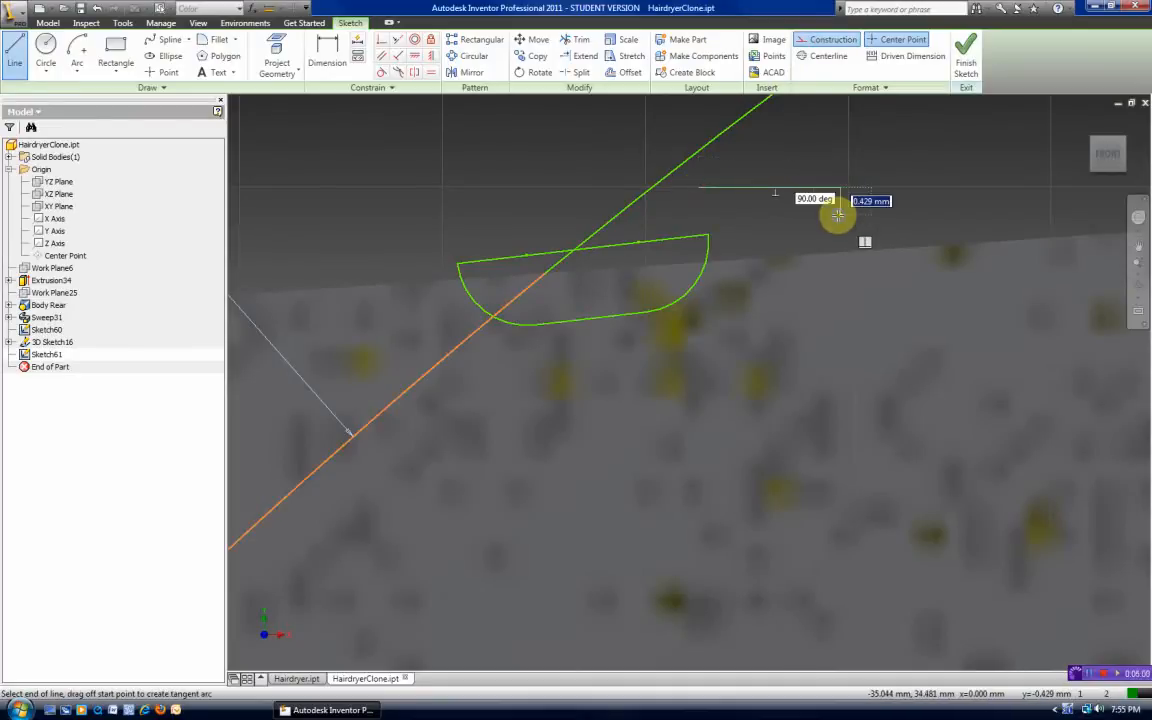
right_click(839, 215)
left_click(862, 225)
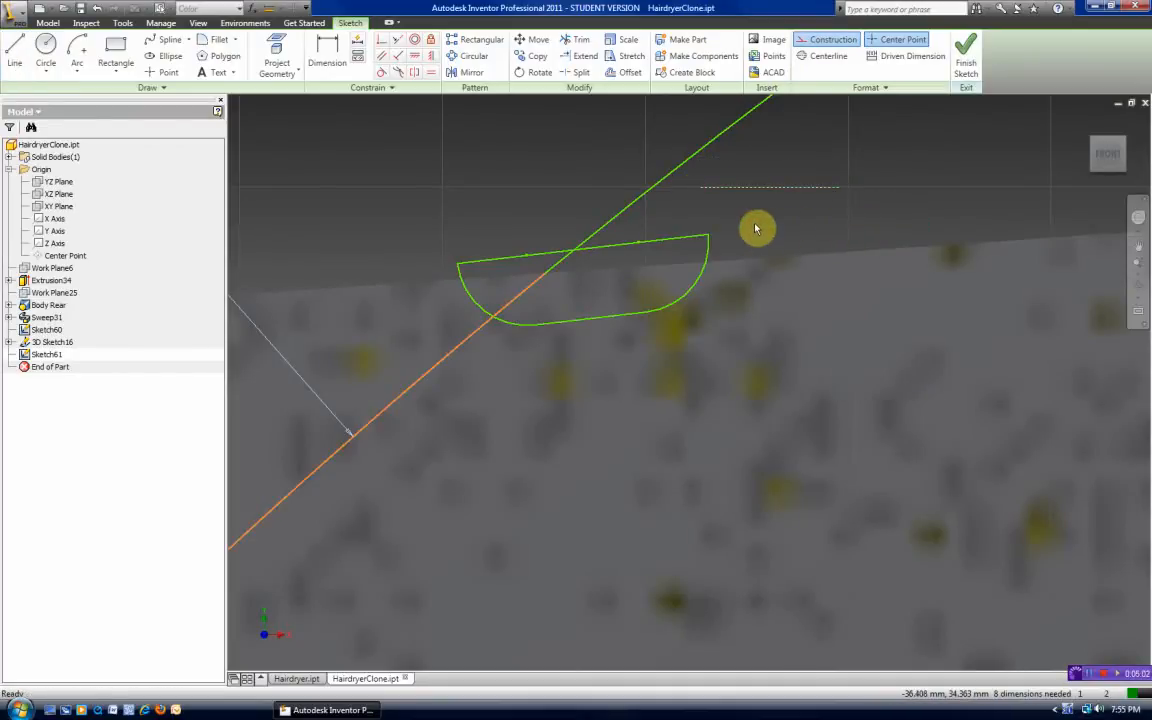
Step: Dimension the angle between the construction line and the profile's top line as 4 degrees
key("d")
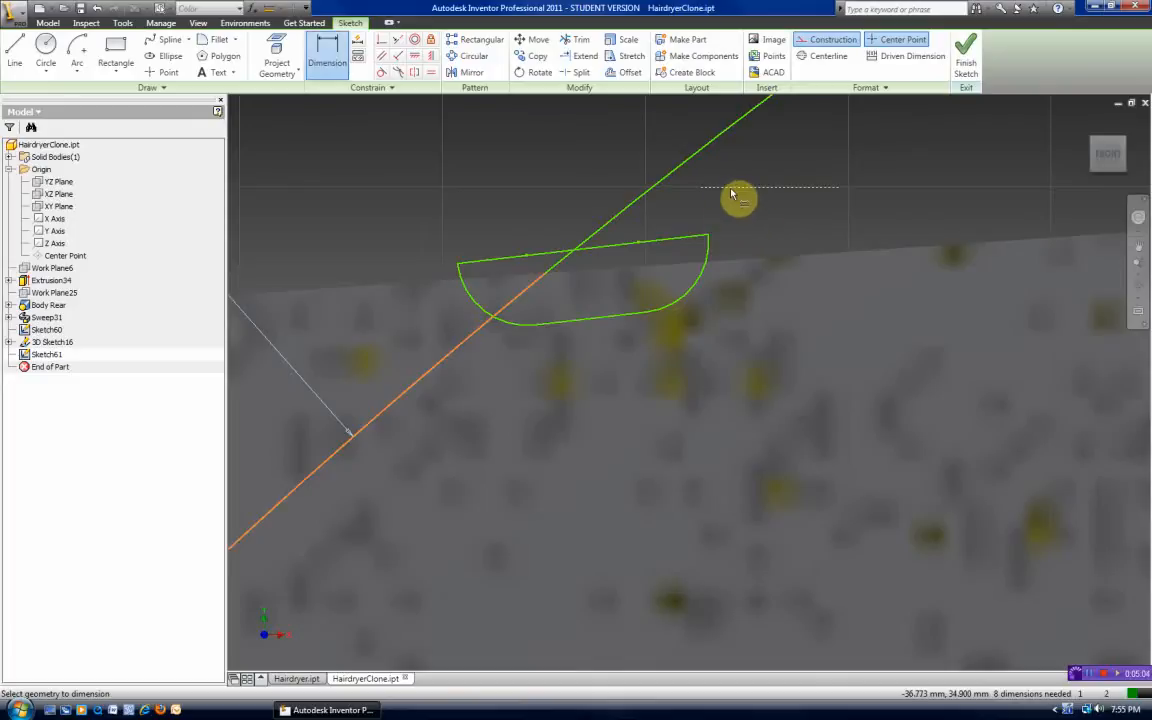
left_click(731, 189)
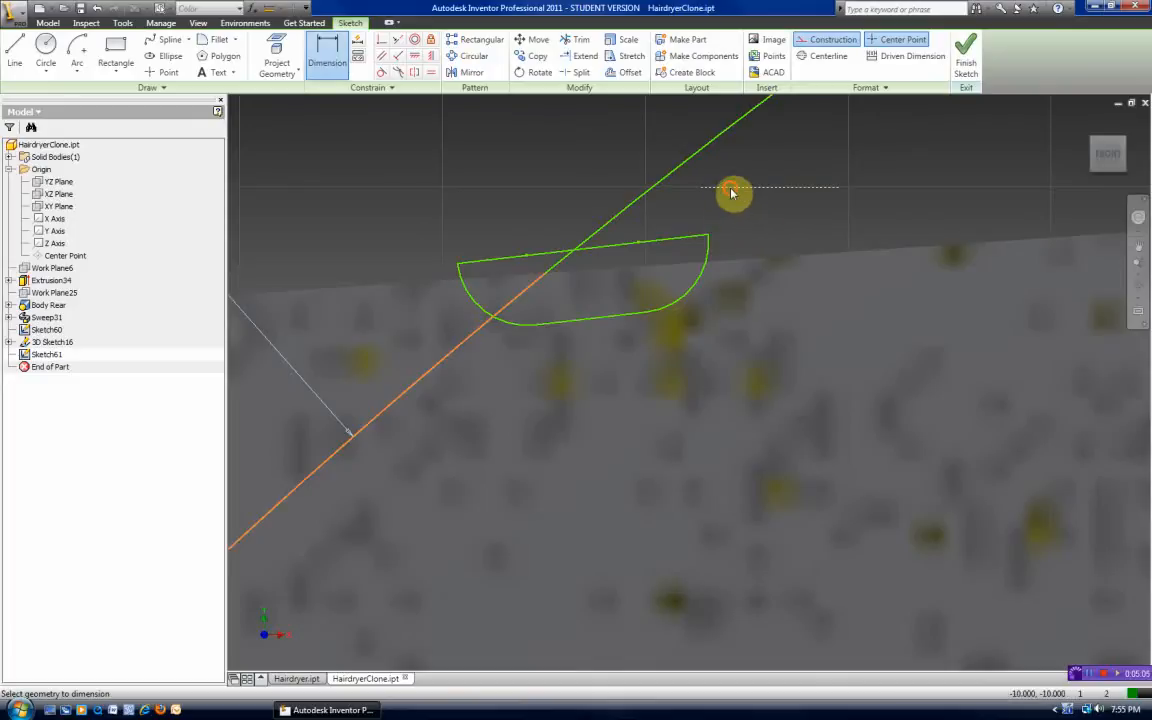
left_click(686, 236)
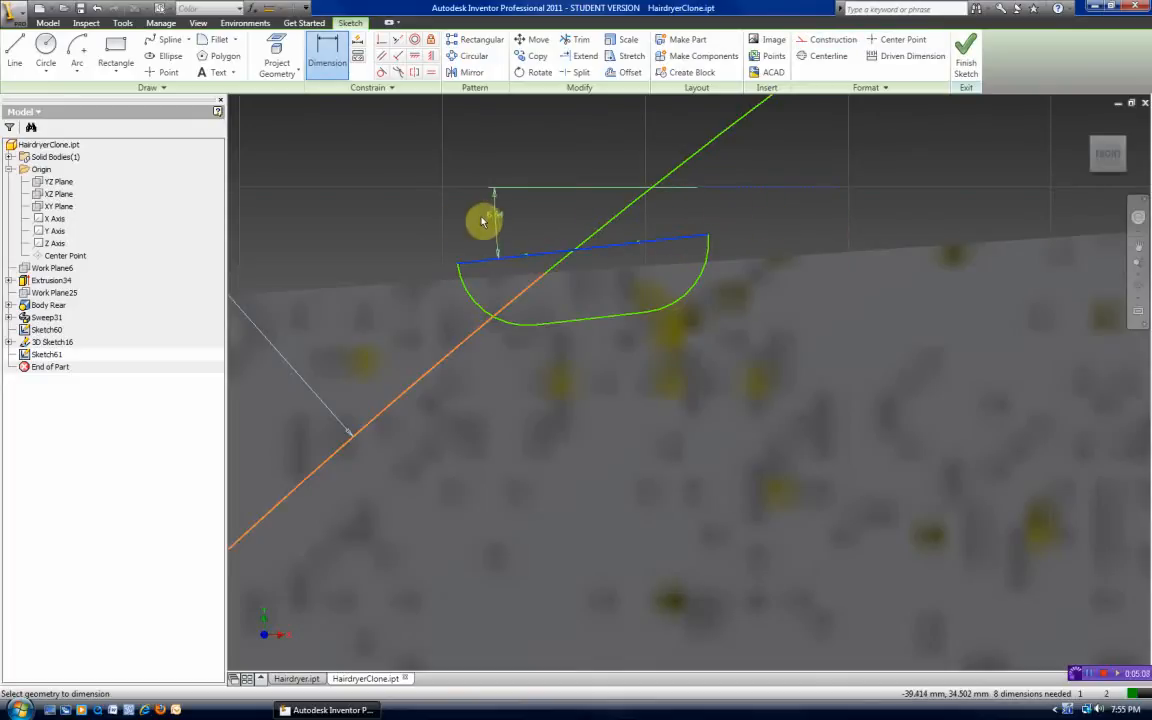
left_click(347, 229)
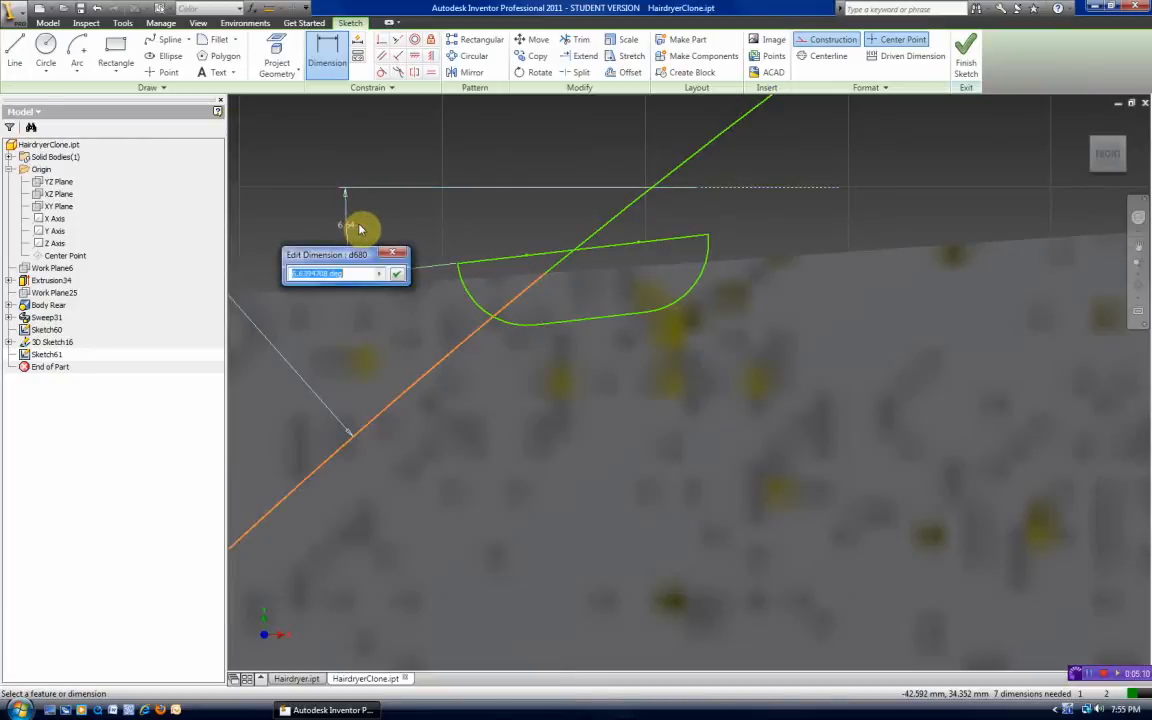
key("Return")
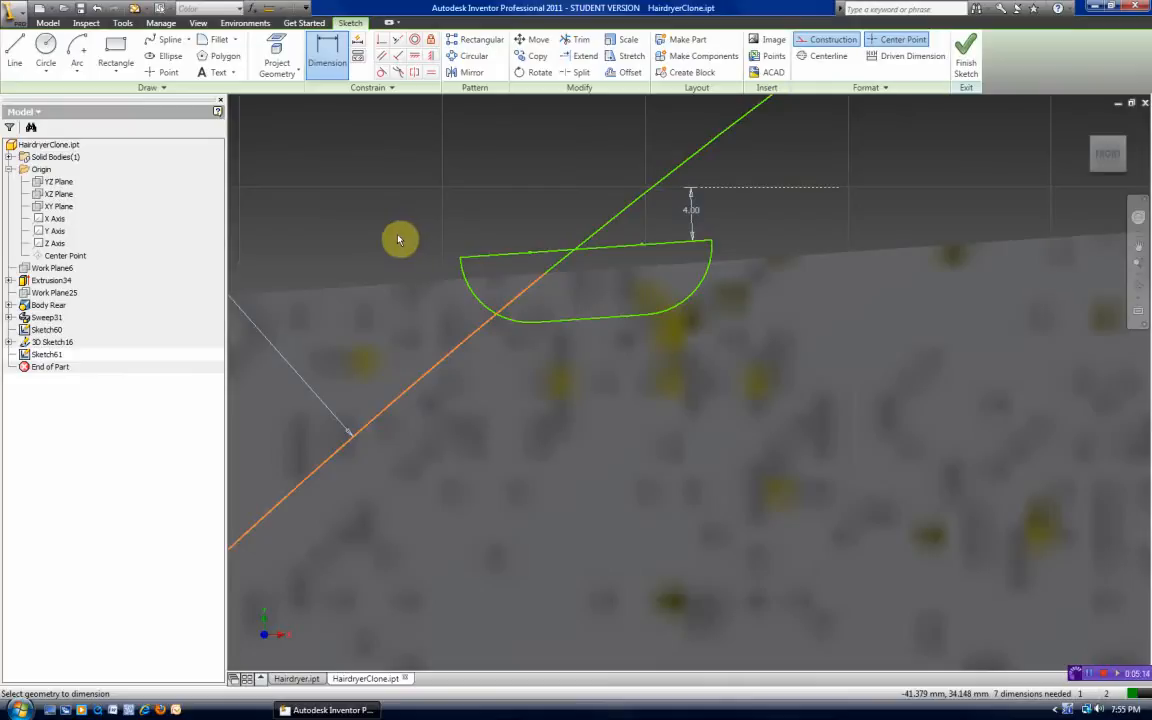
right_click(397, 239)
left_click(424, 247)
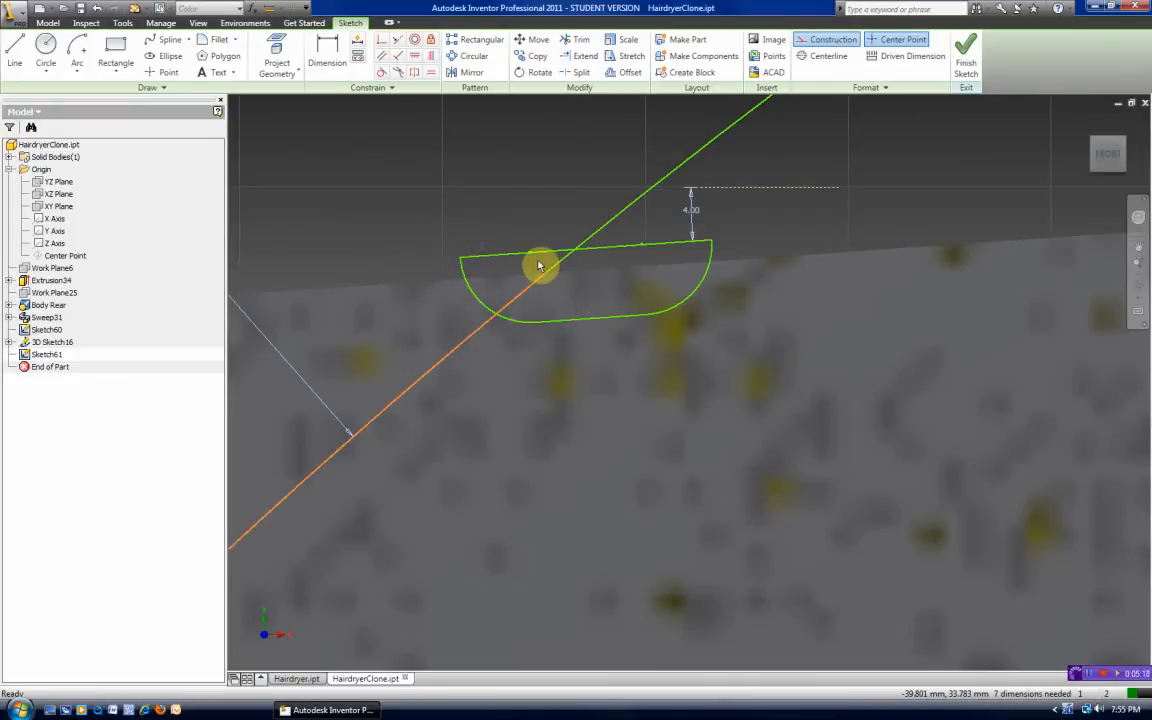
Step: Add an aligned dimension to the profile's top line and set its length to 12 mm
key("d")
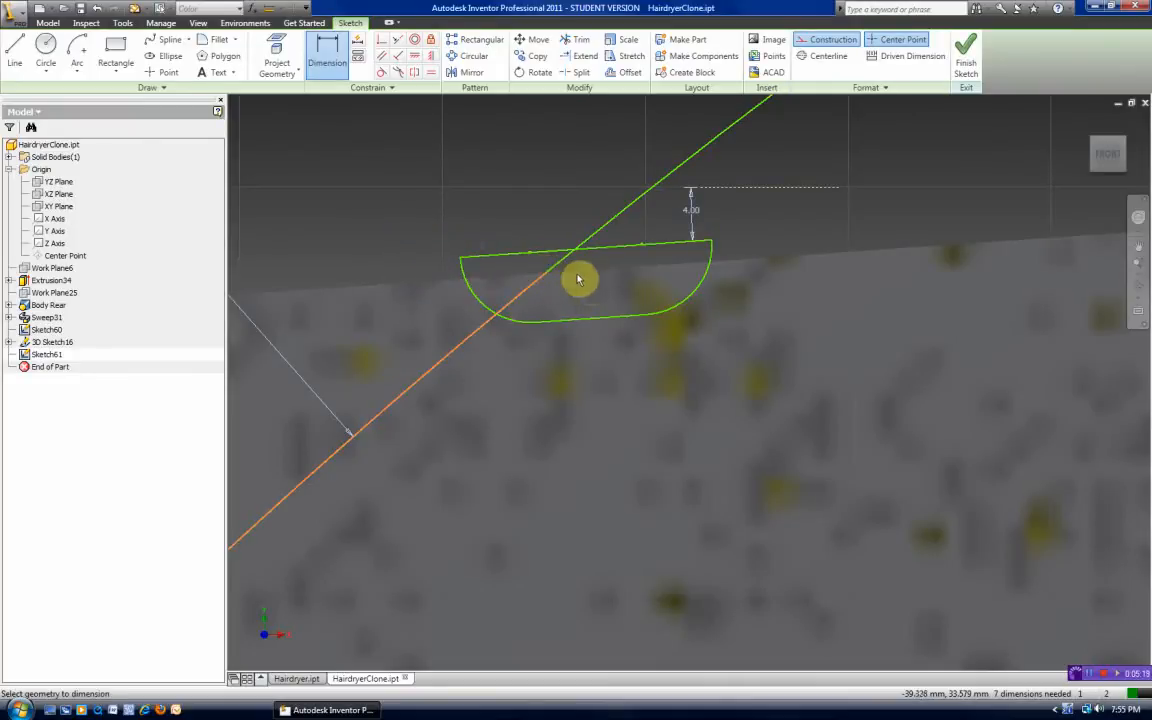
left_click(527, 258)
right_click(532, 226)
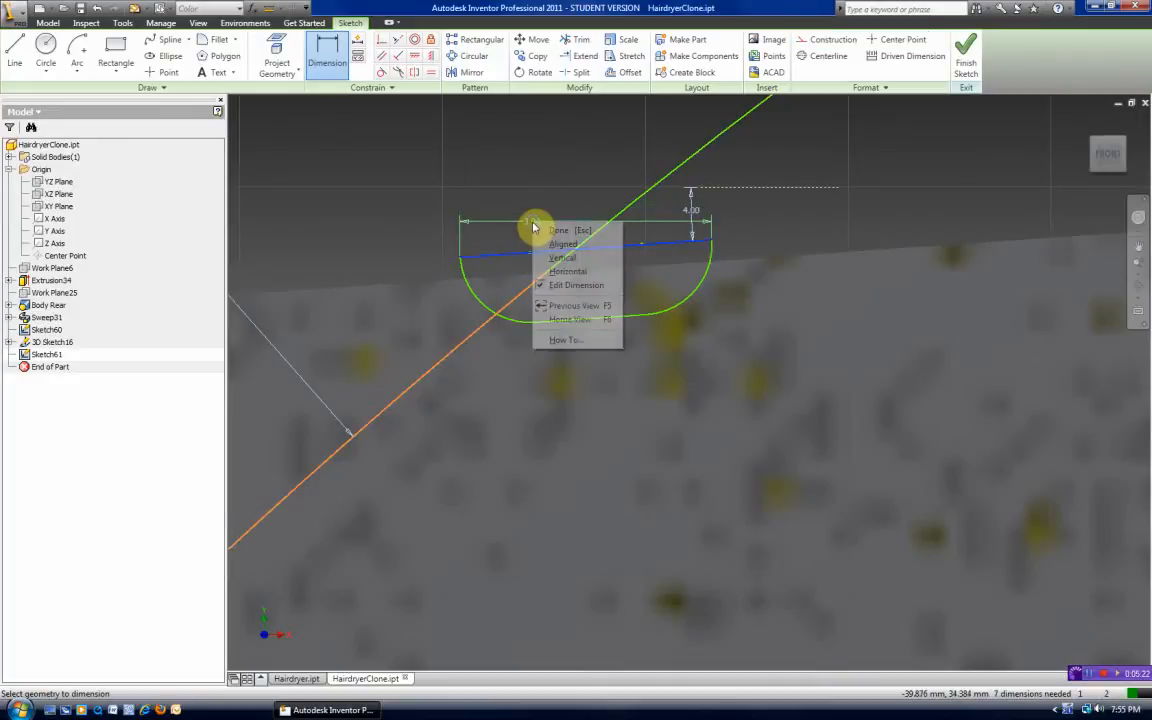
left_click(563, 244)
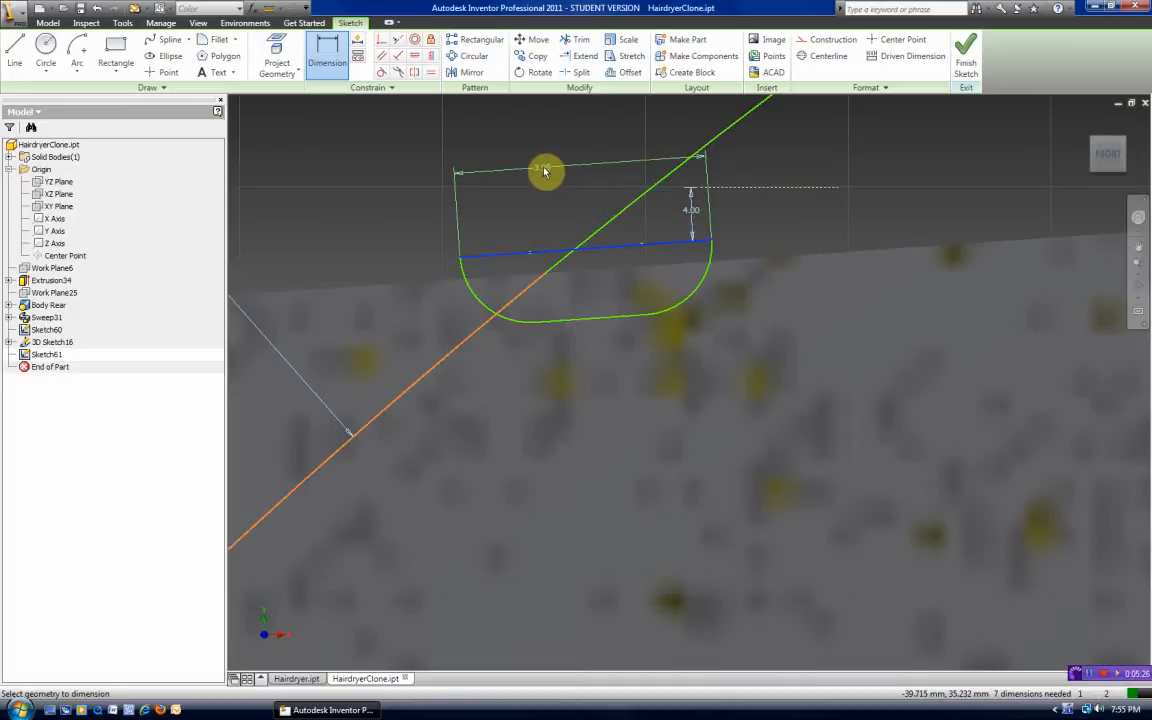
left_click(545, 168)
type("1")
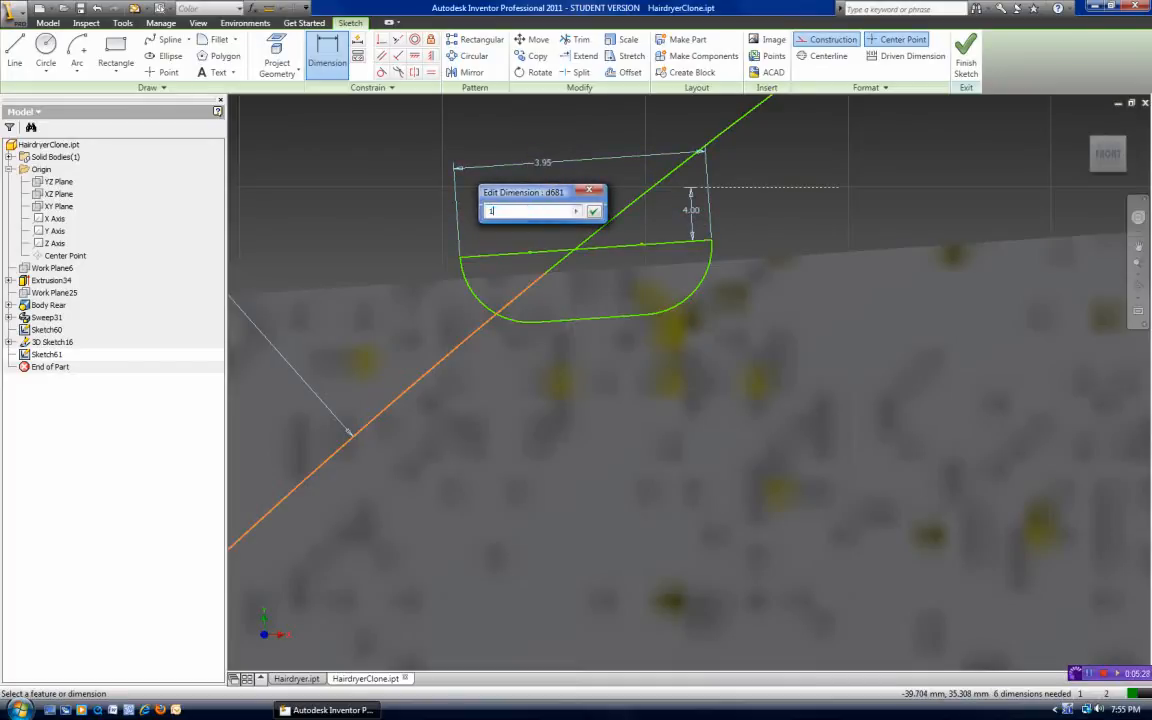
type("2")
key("Return")
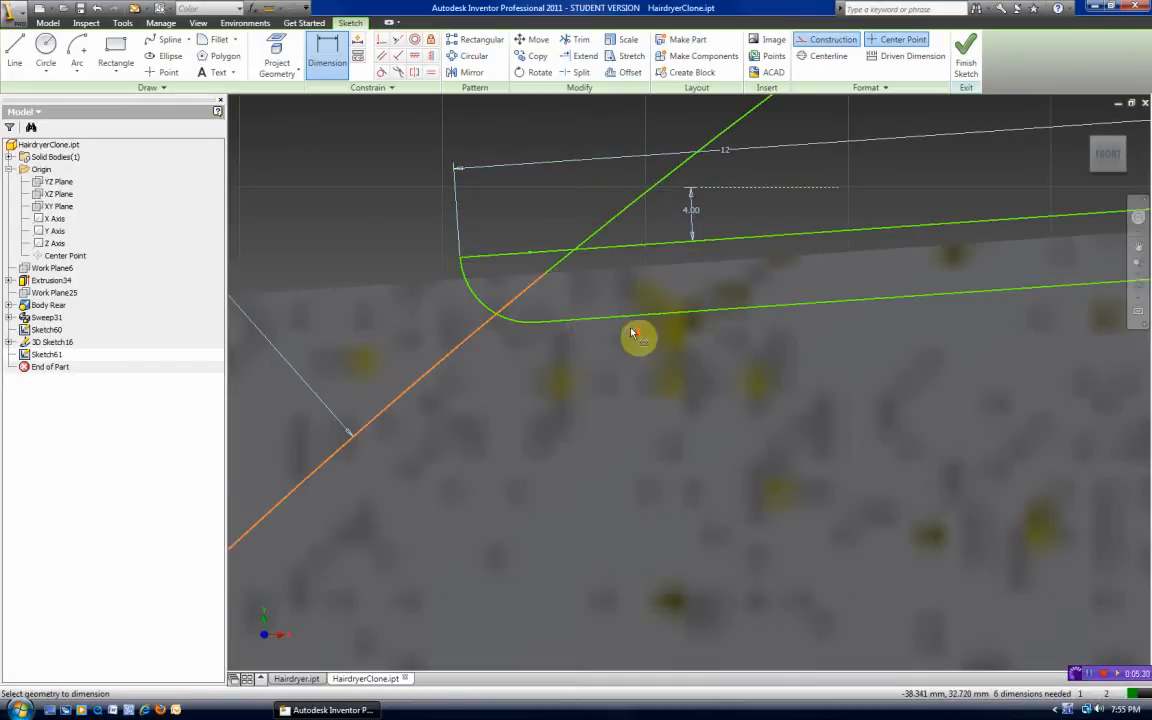
scroll(690, 388, "down", 2)
right_click(677, 380)
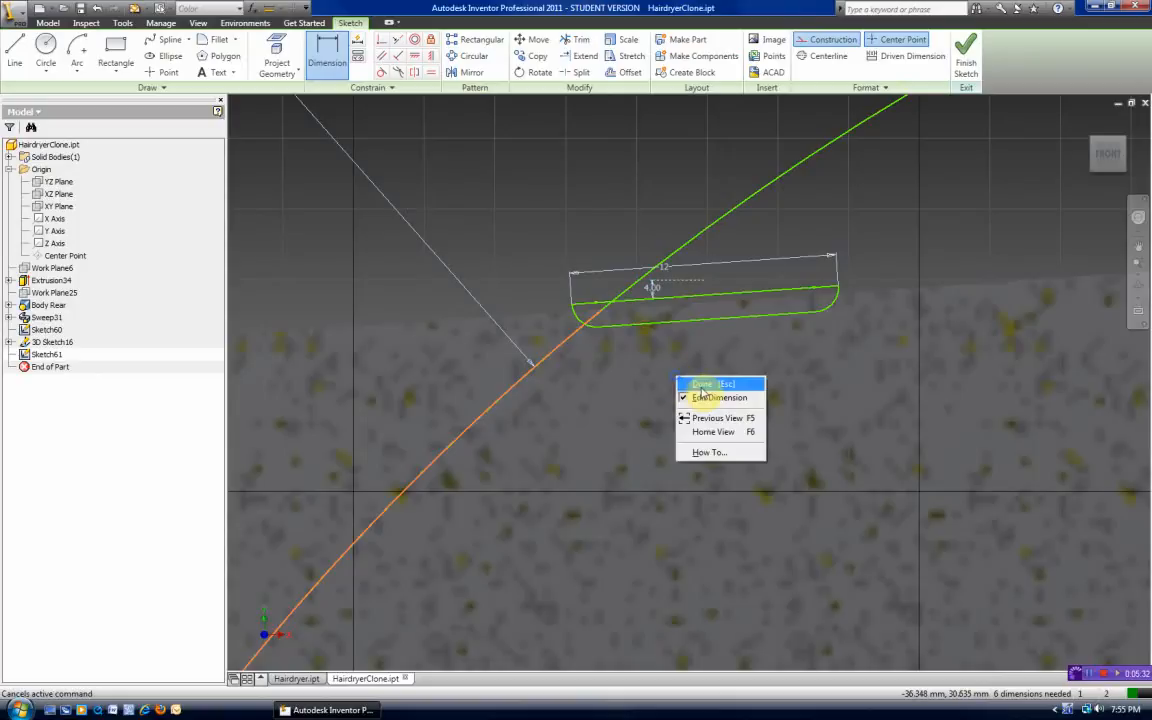
Step: Reshape and reposition the profile by moving its top line's upper end point and its bottom line across the projected curve
left_click(705, 388)
mouse_move(838, 290)
left_mouse_down()
mouse_move(743, 288)
mouse_move(617, 418)
left_mouse_up()
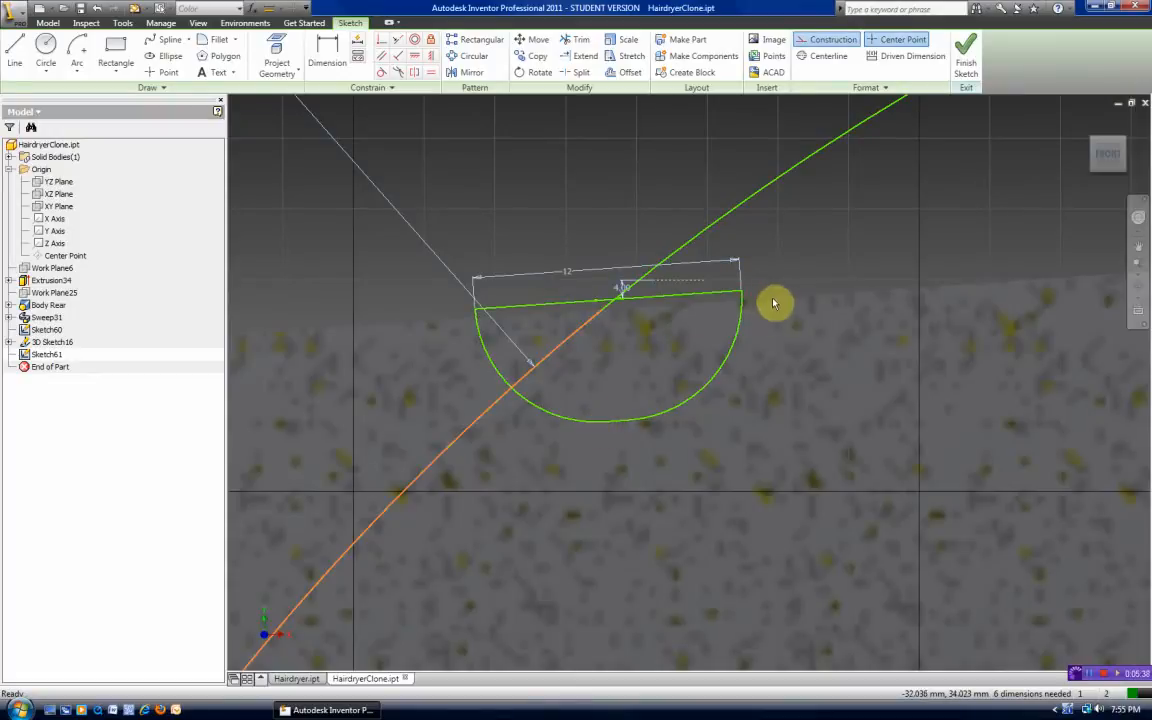
left_click_drag(743, 293, 775, 287)
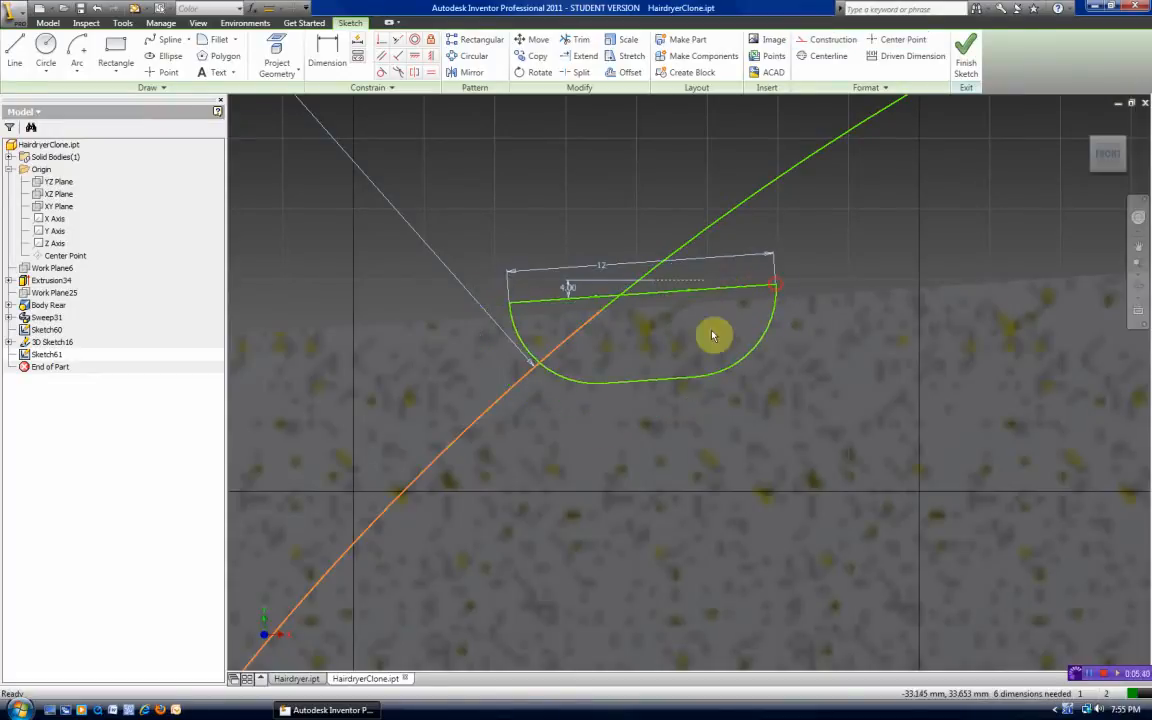
left_click_drag(650, 376, 661, 352)
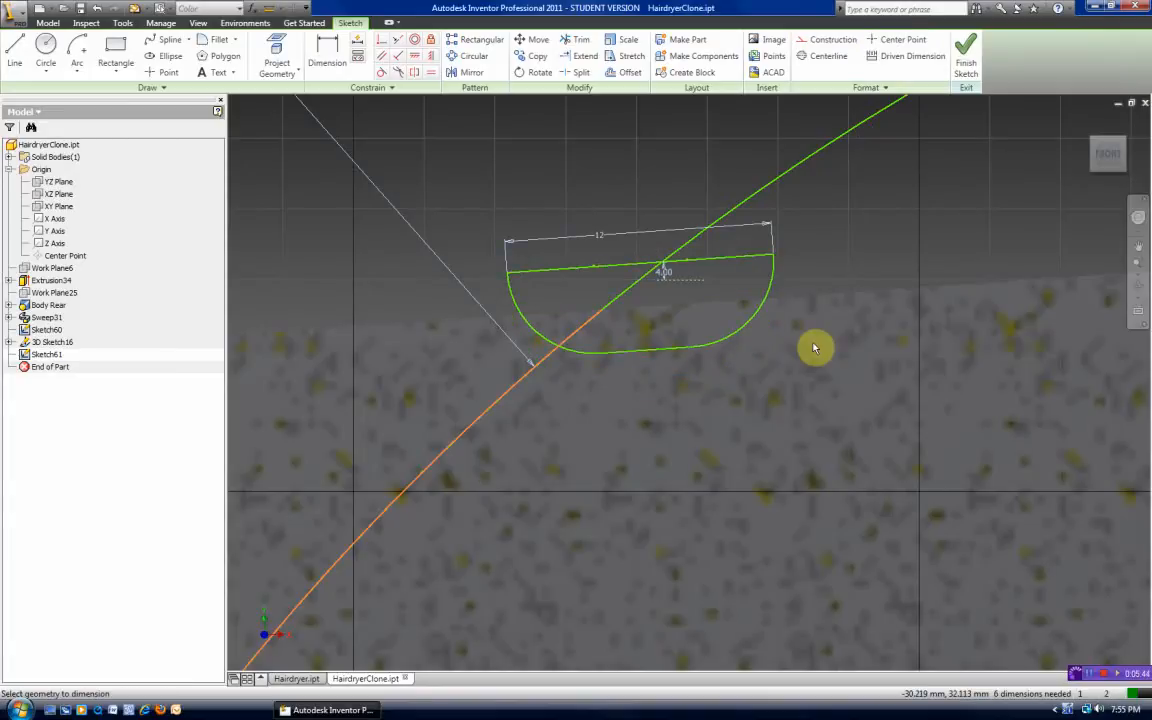
Step: Dimension the distance between the profile's top and bottom lines as 1.2 mm
left_click(648, 353)
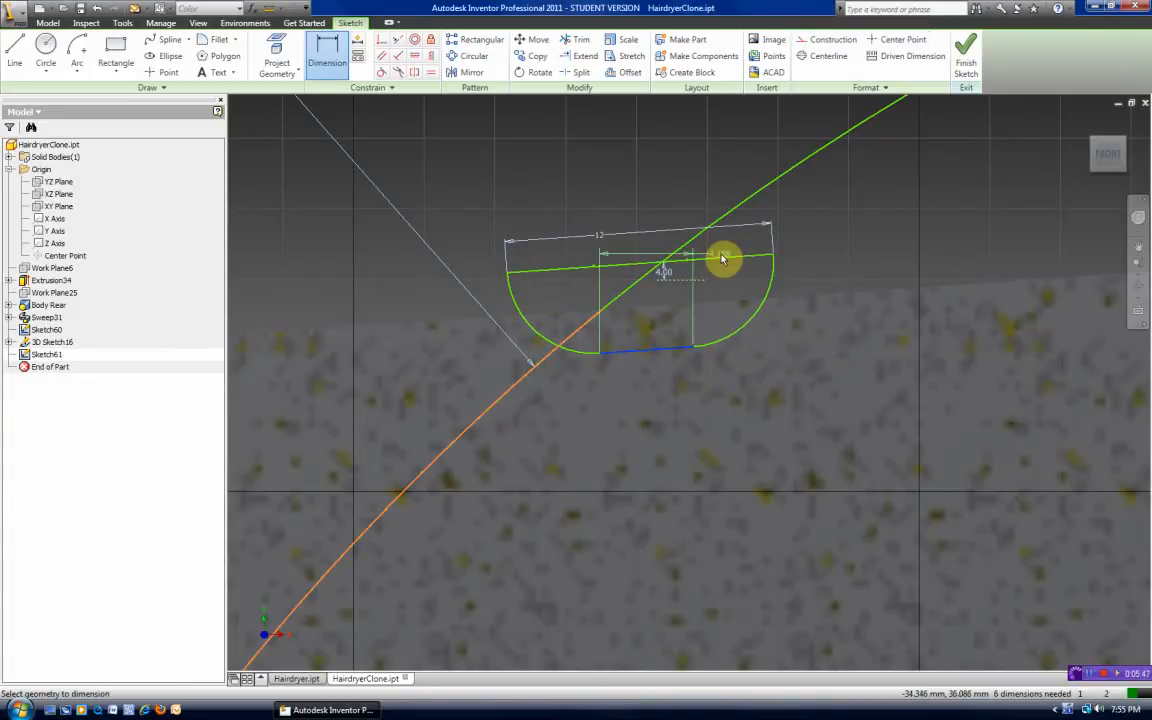
left_click(728, 260)
left_click(836, 283)
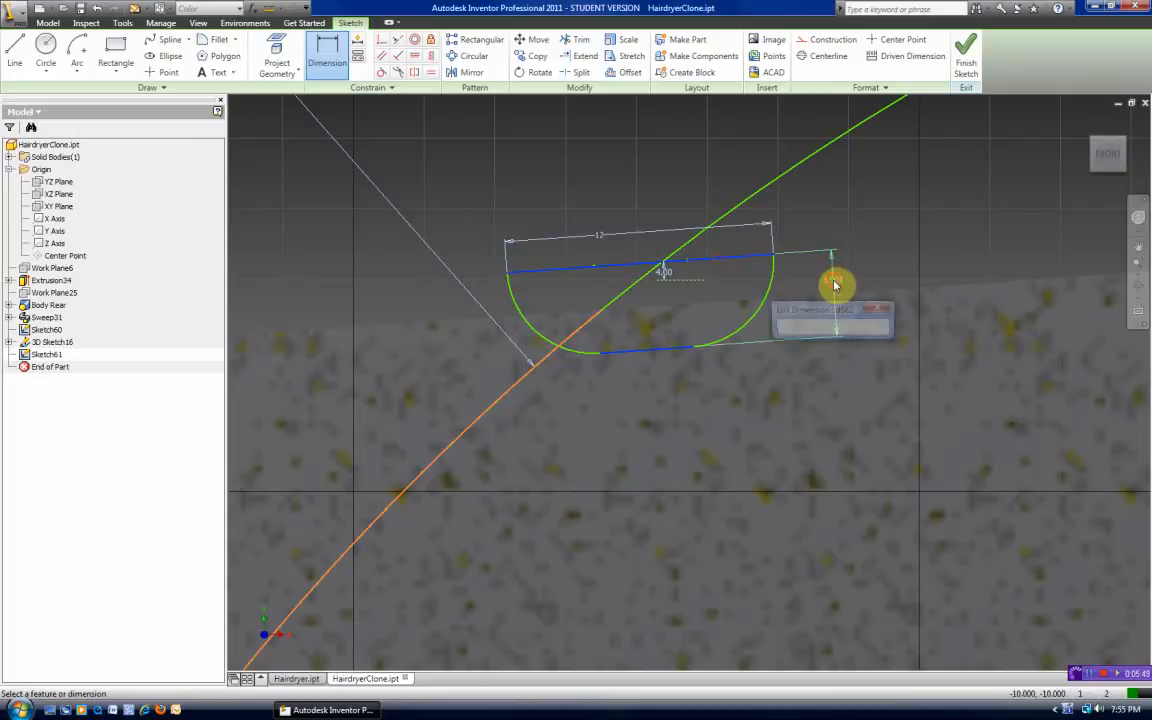
type("1.2")
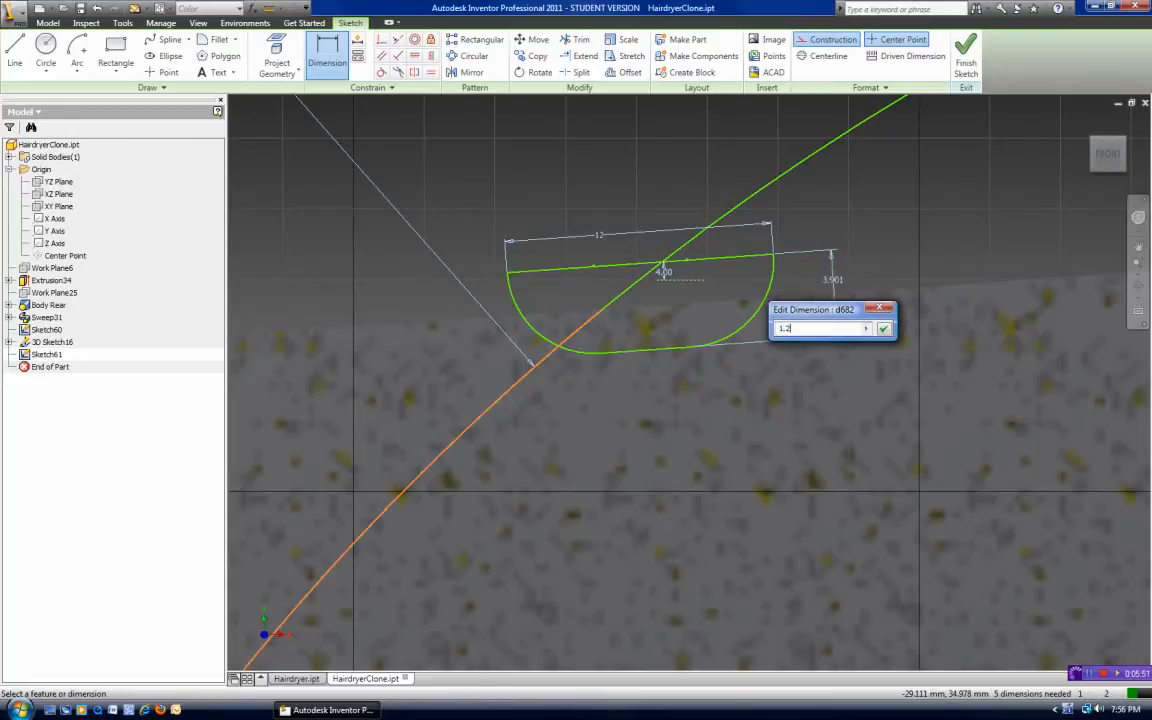
key("Return")
right_click(753, 364)
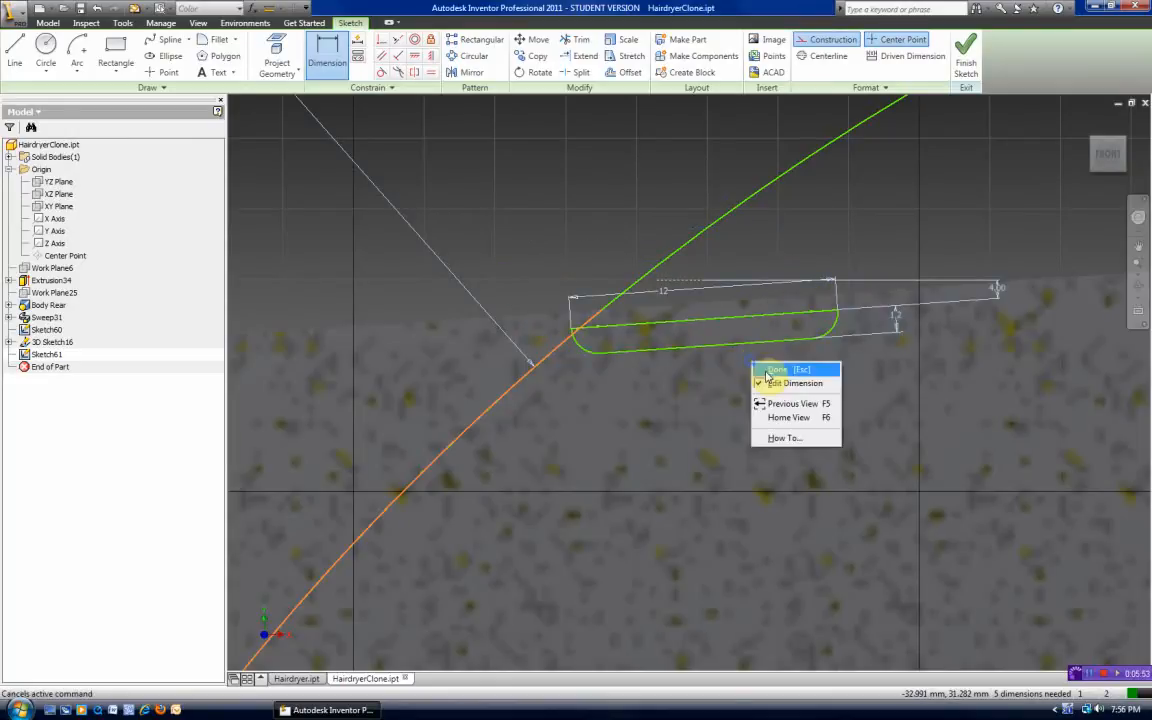
left_click(776, 371)
Step: Shift the profile over the upper end of the projected curve, checking its placement against the stripe profile in Hairdryer.ipt
mouse_move(712, 321)
left_mouse_down()
mouse_move(674, 303)
mouse_move(477, 309)
left_mouse_up()
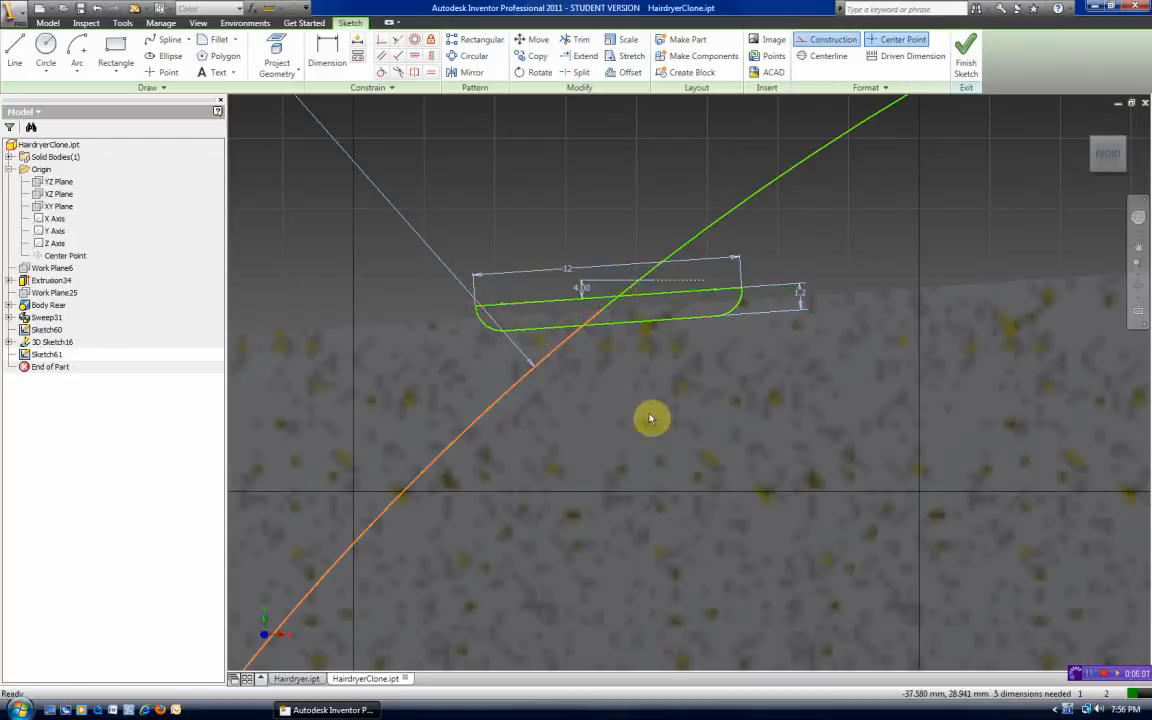
left_click(282, 680)
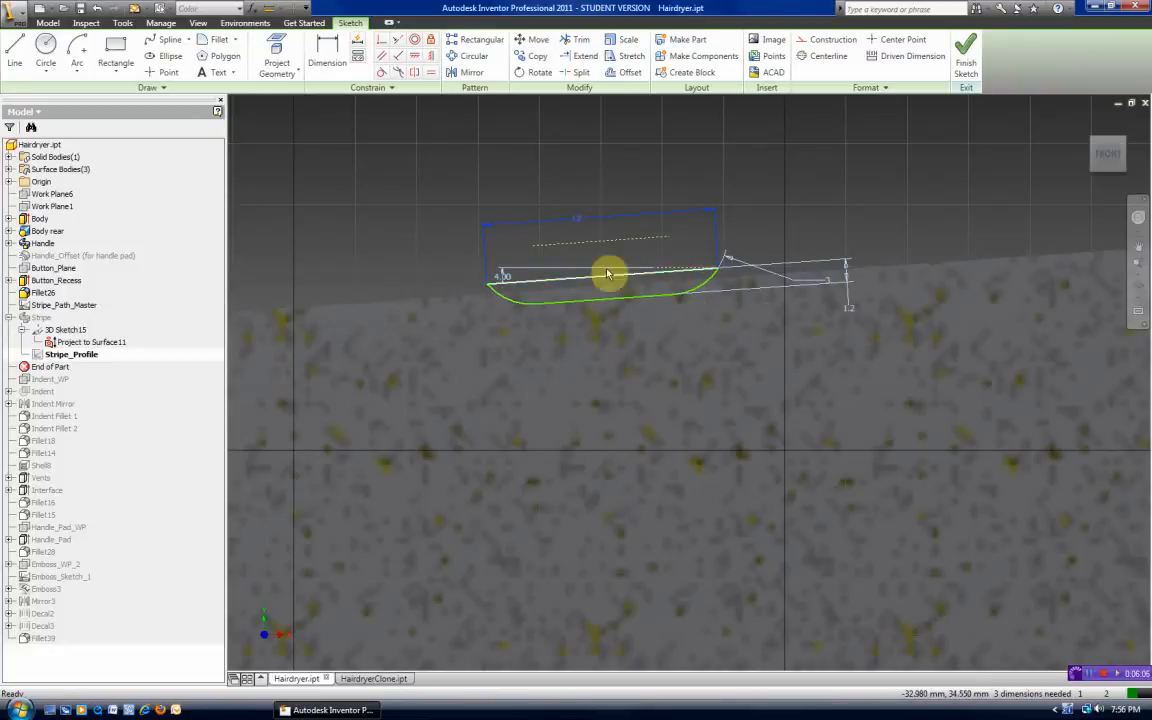
left_click(373, 679)
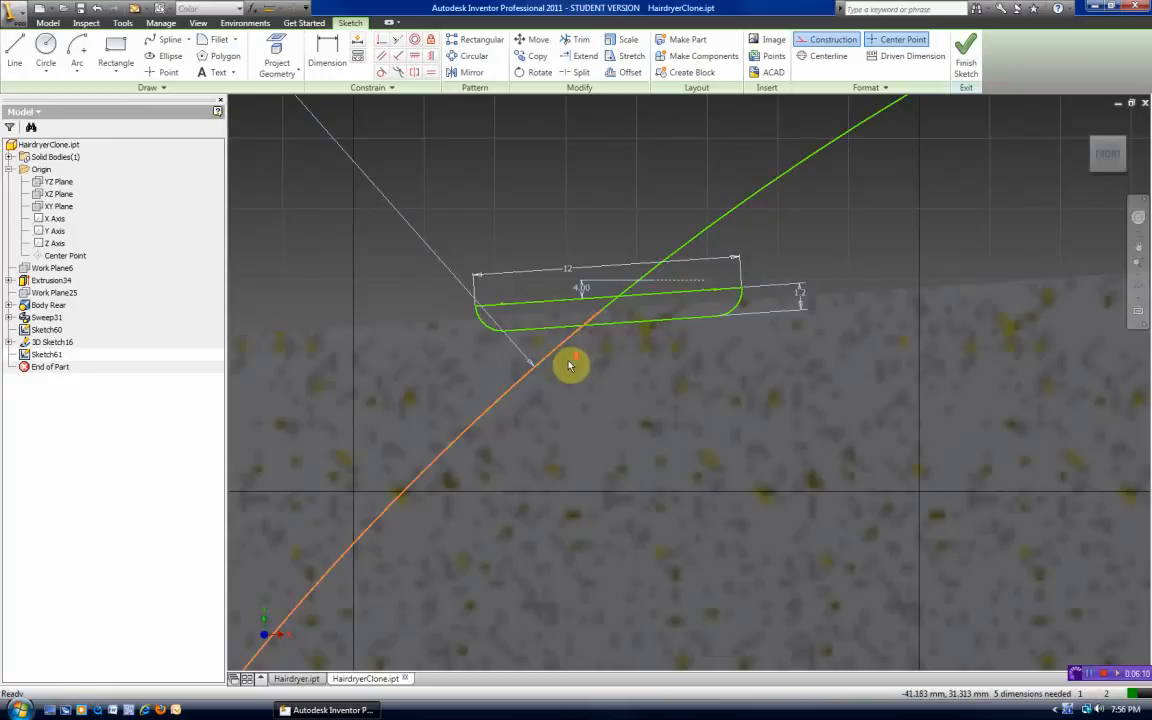
scroll(568, 362, "up", 2)
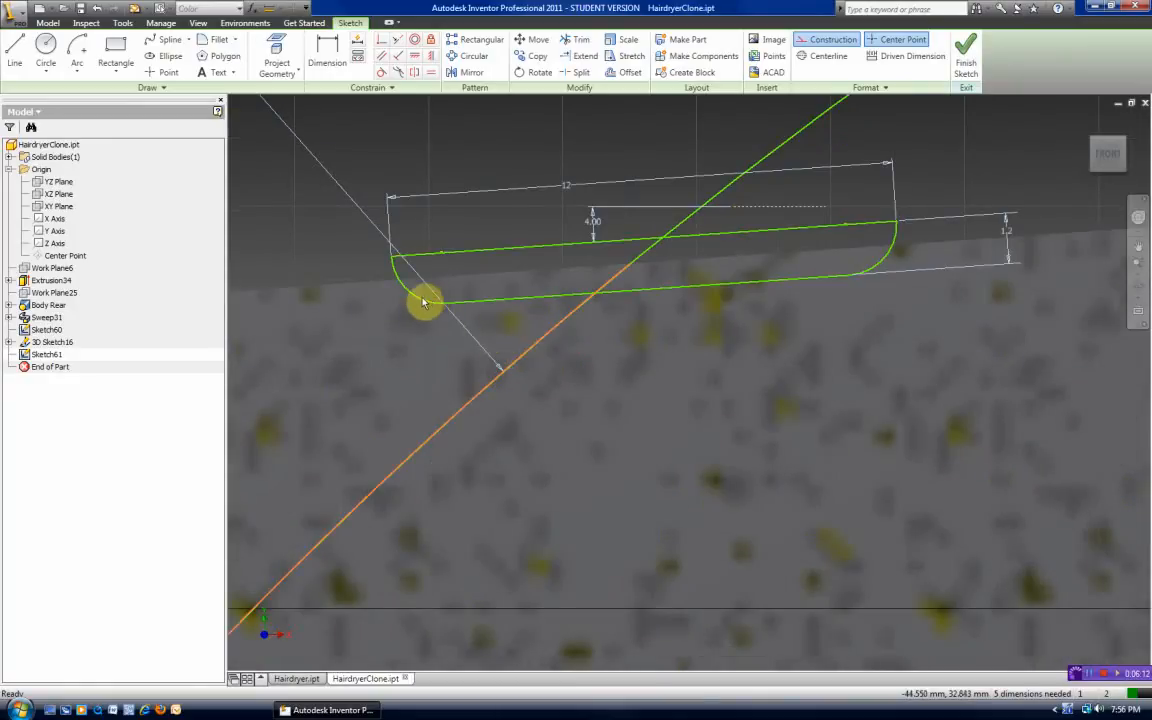
left_click_drag(849, 281, 820, 292)
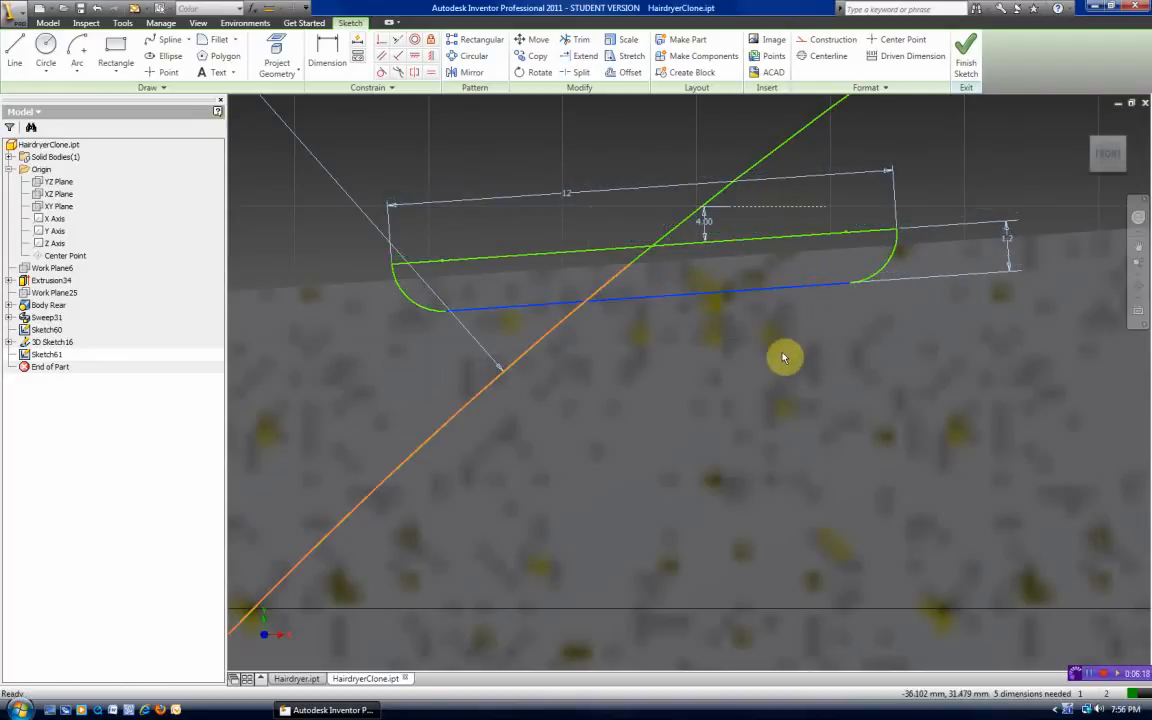
left_click(784, 358)
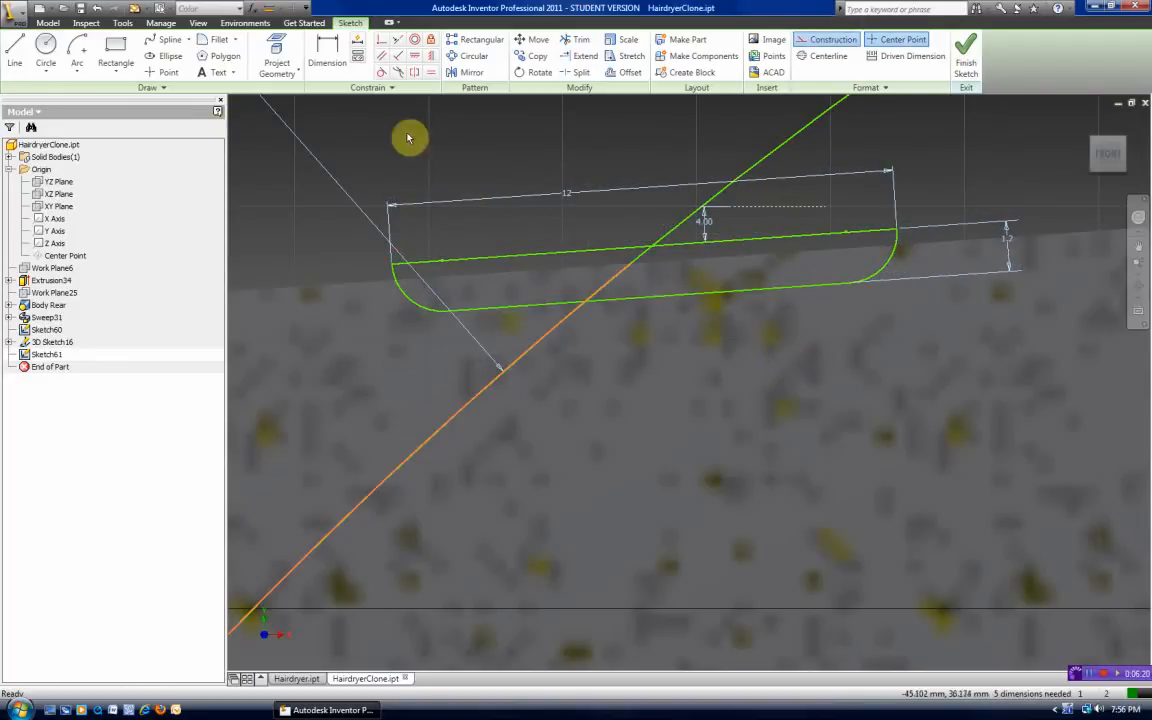
Step: Try to apply a tangent constraint between the profile's end arc nearest the nozzle and its bottom line
left_click(380, 72)
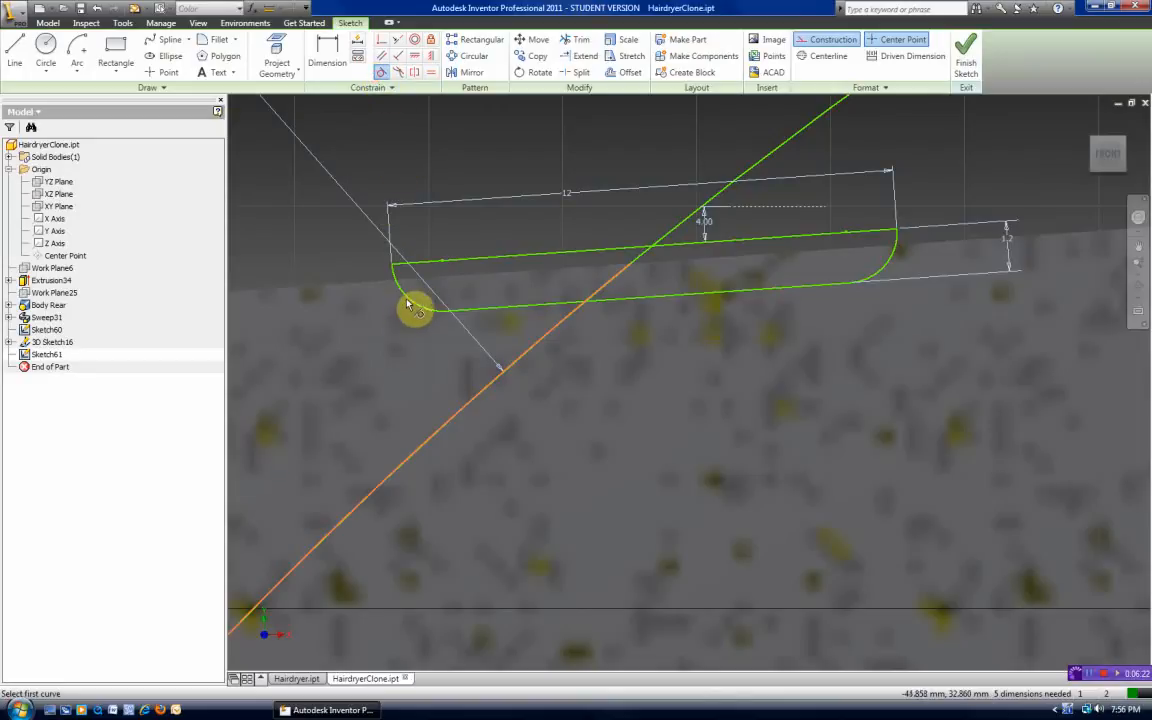
left_click(415, 305)
left_click(465, 312)
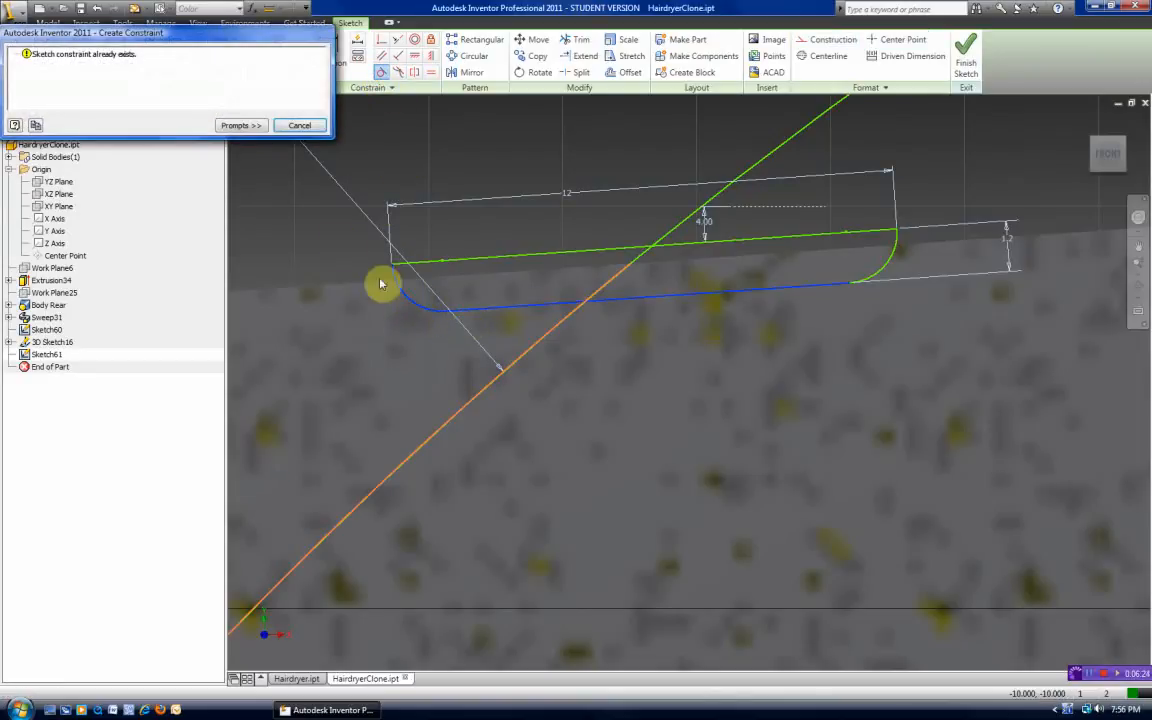
left_click(300, 125)
right_click(406, 165)
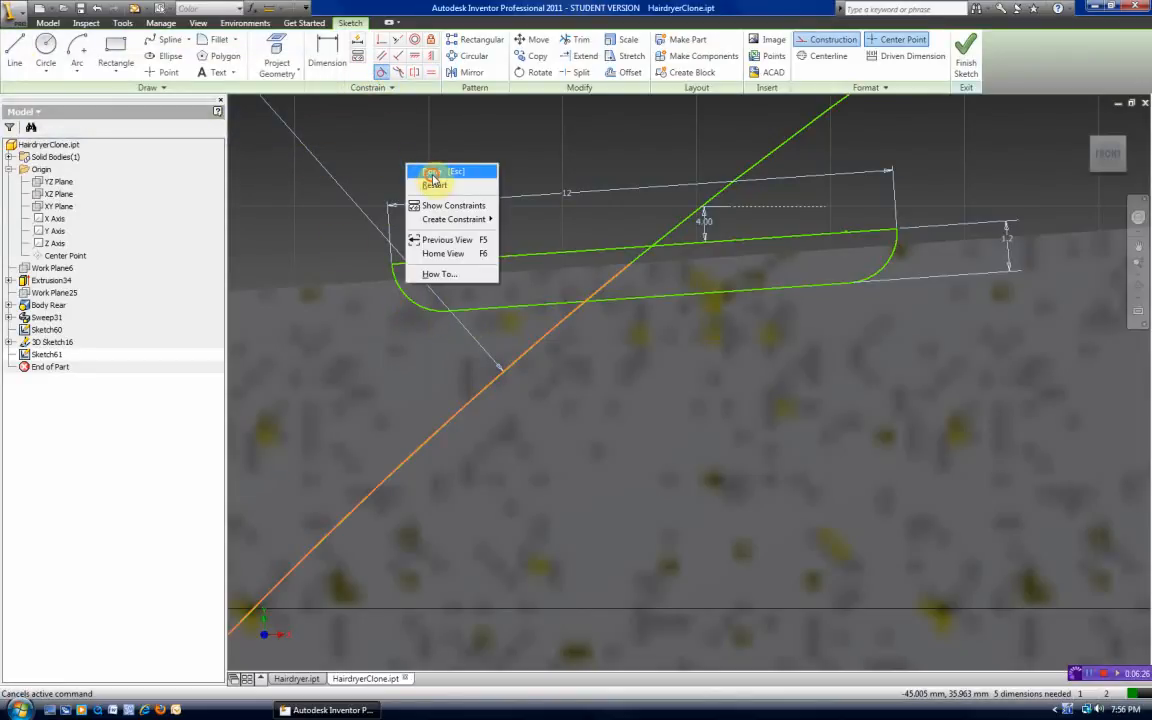
left_click(432, 173)
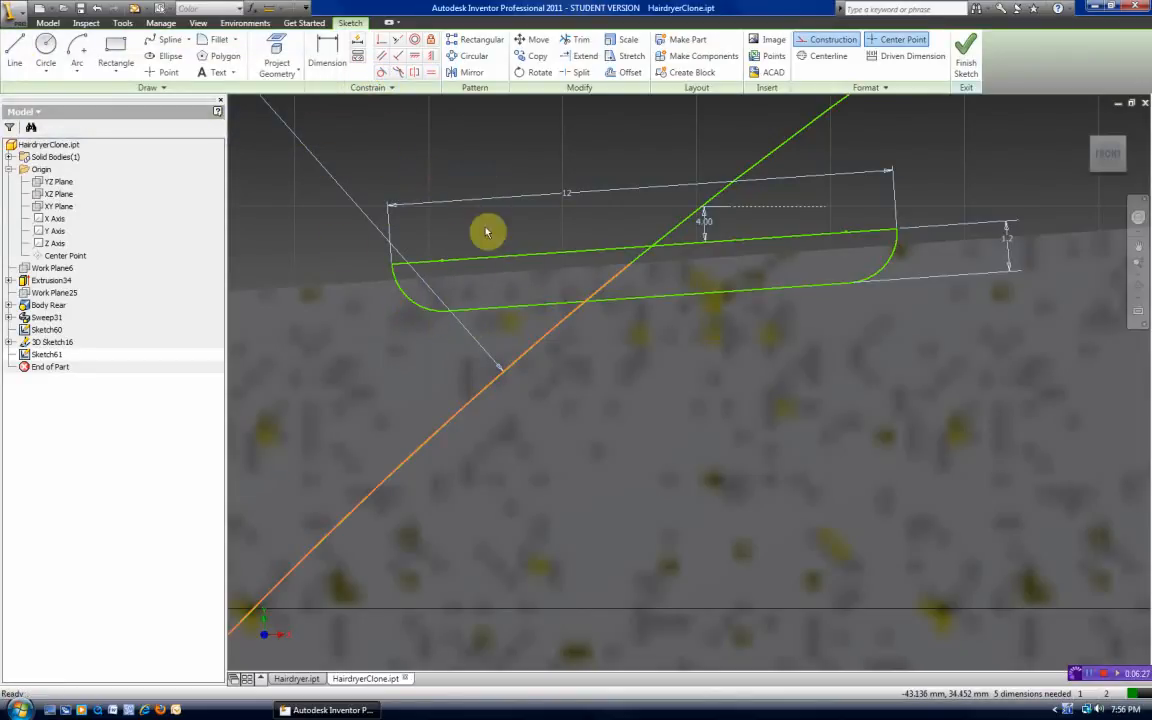
Step: Finish the stripe profile sketch
left_click(968, 62)
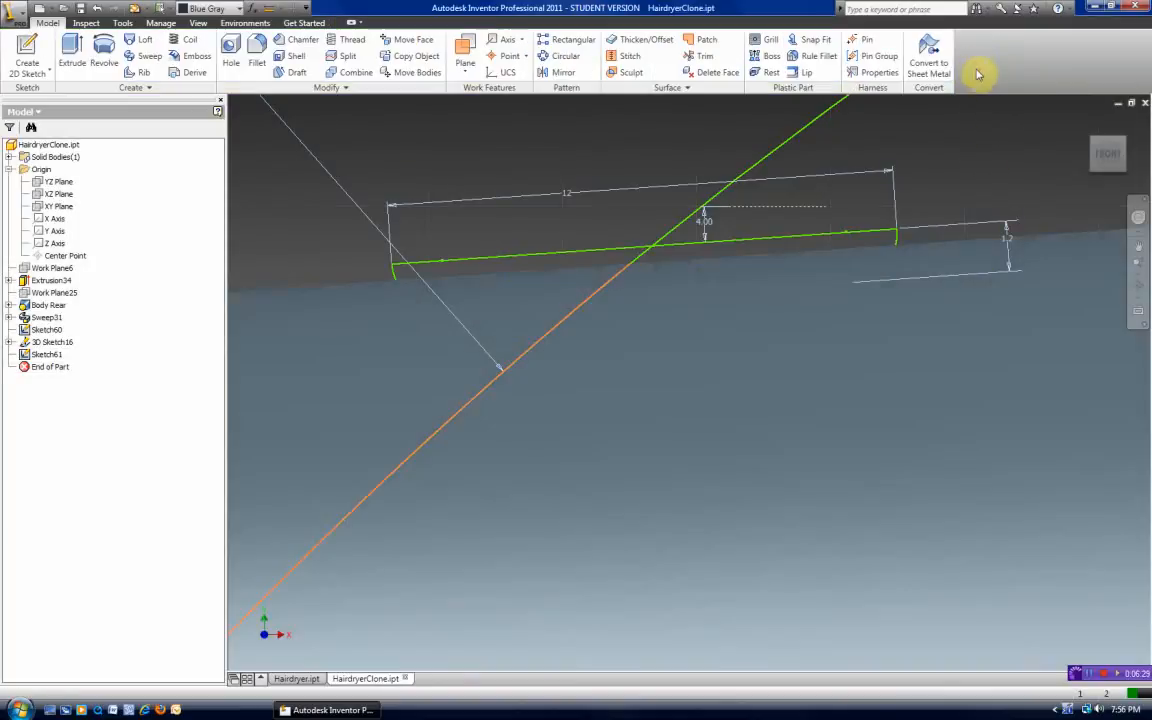
left_click(1090, 128)
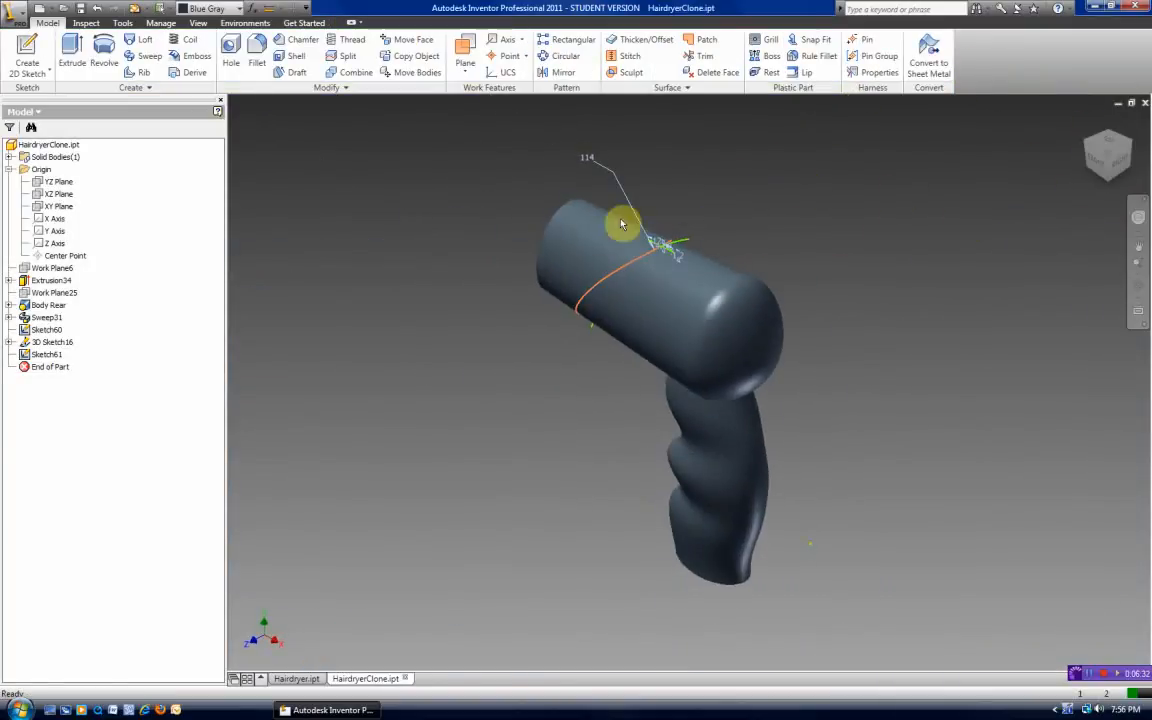
scroll(438, 322, "down", 3)
middle_click_drag(521, 243, 318, 388)
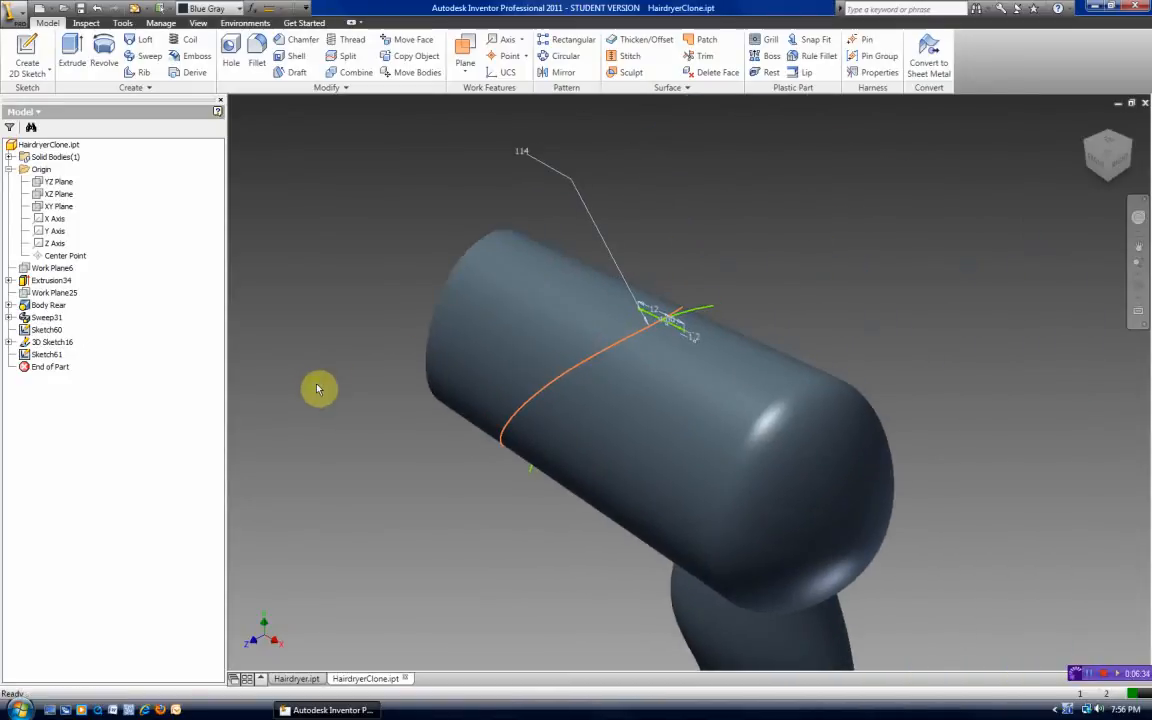
scroll(329, 386, "down", 3)
scroll(320, 357, "up", 4)
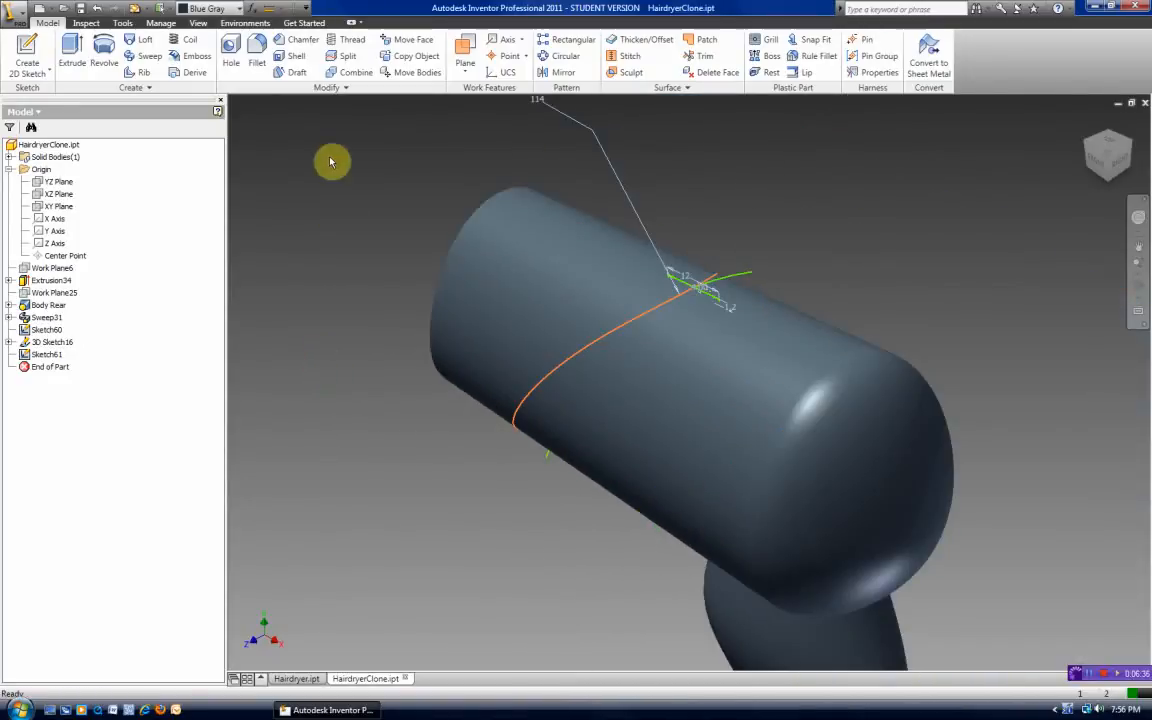
Step: Set up a Path & Guide Surface sweep cut of the stripe profile along the projected curve, with the barrel face as guide surface
left_click(148, 57)
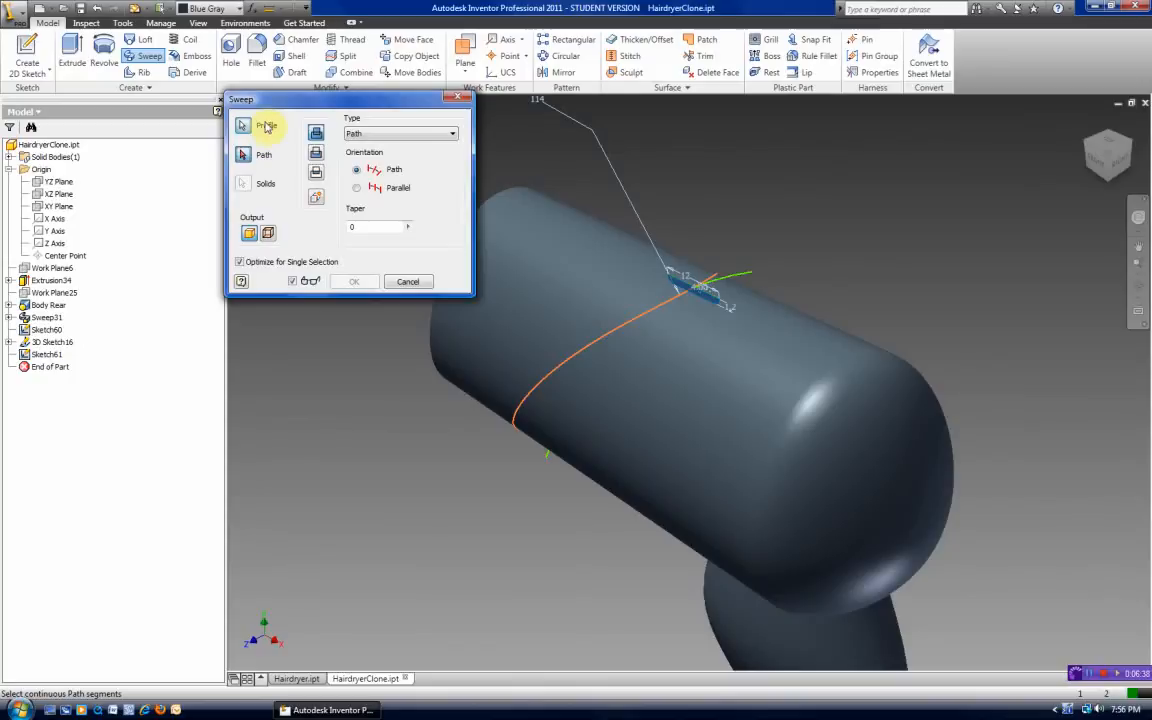
left_click(453, 137)
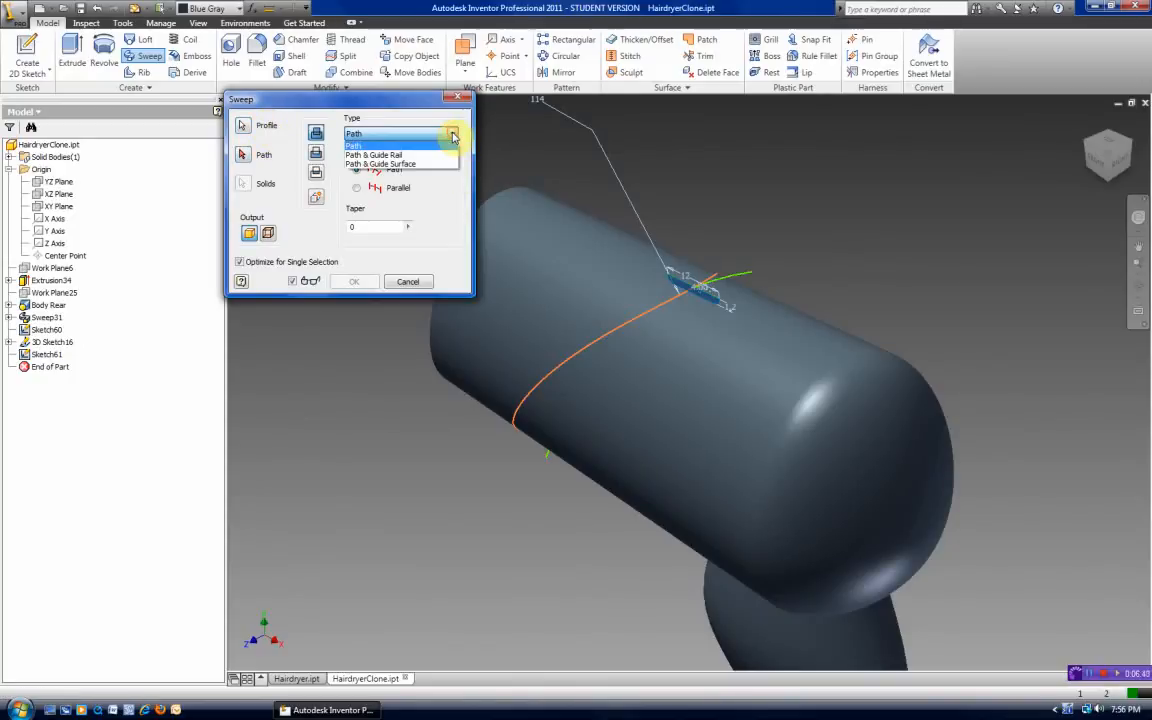
left_click(409, 164)
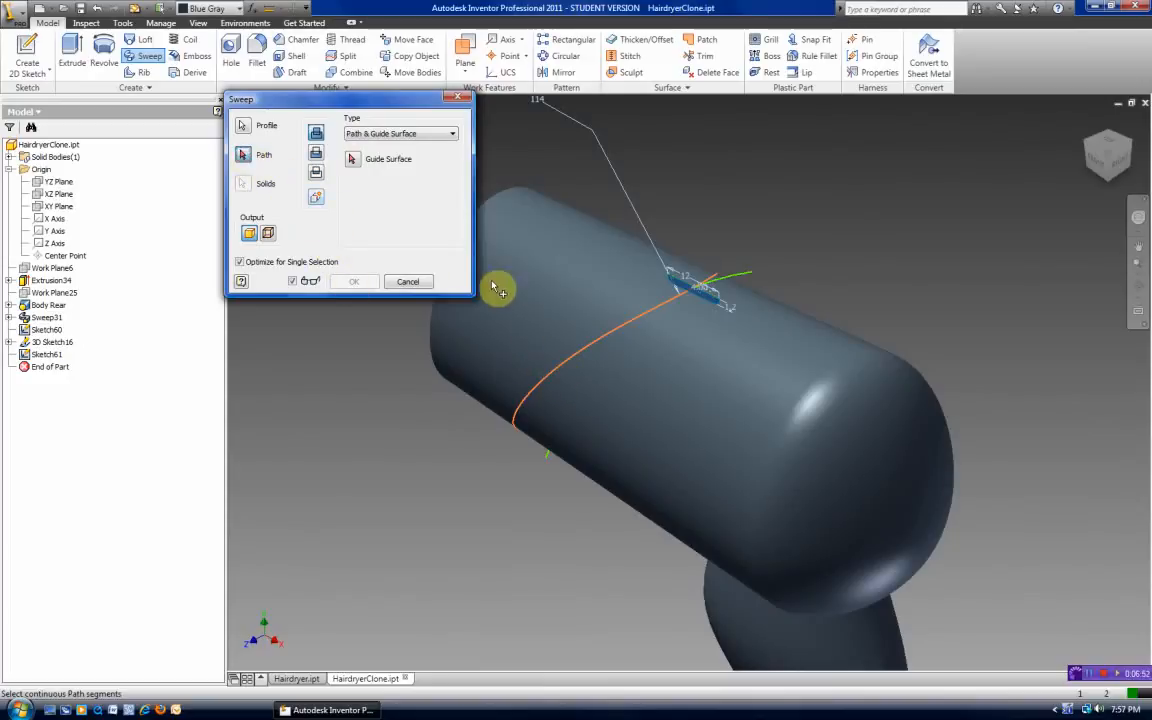
left_click(586, 359)
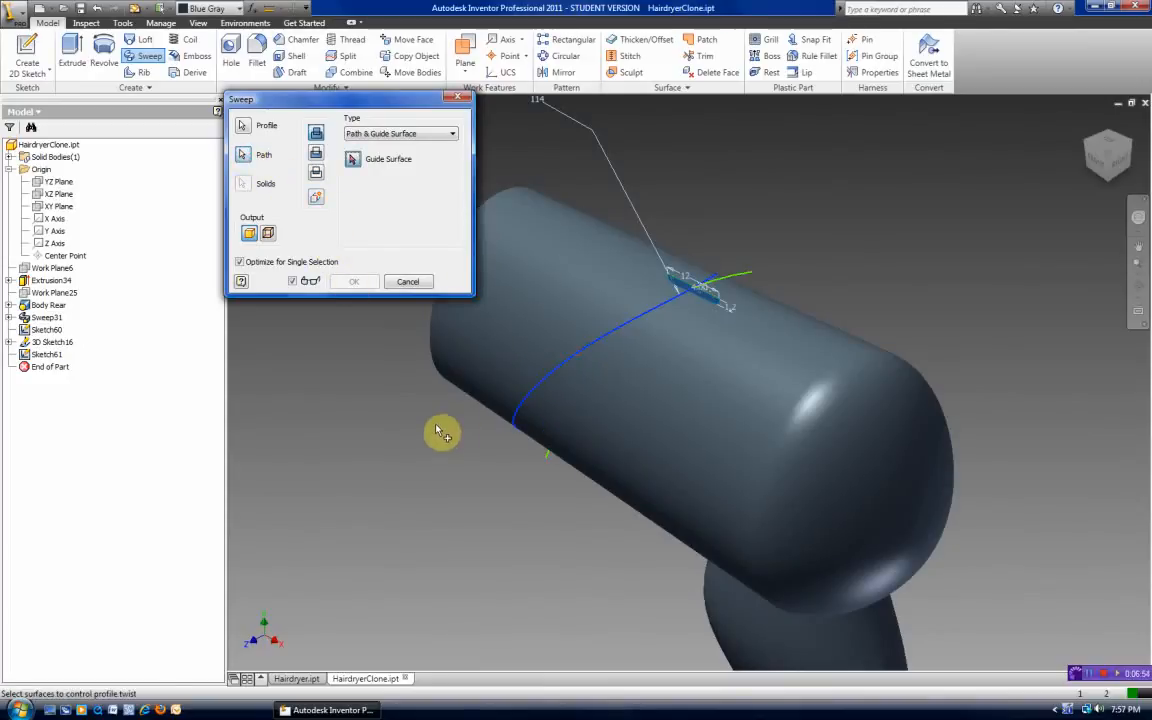
left_click(674, 360)
left_click(567, 438)
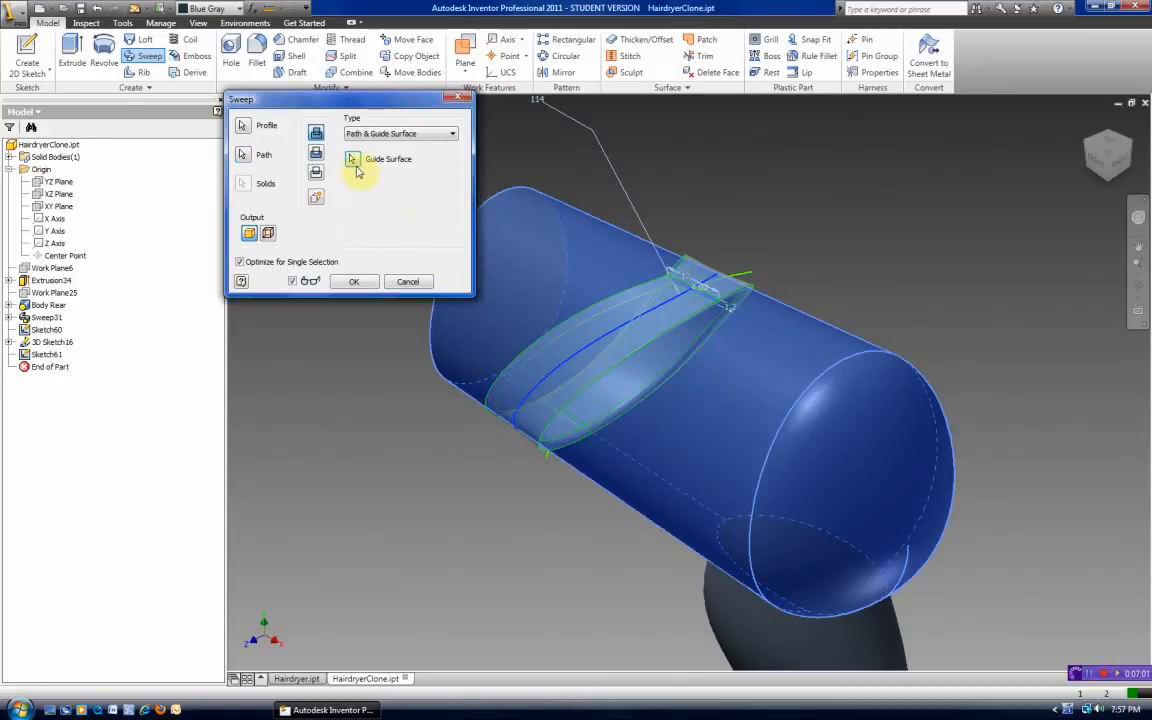
left_click(316, 156)
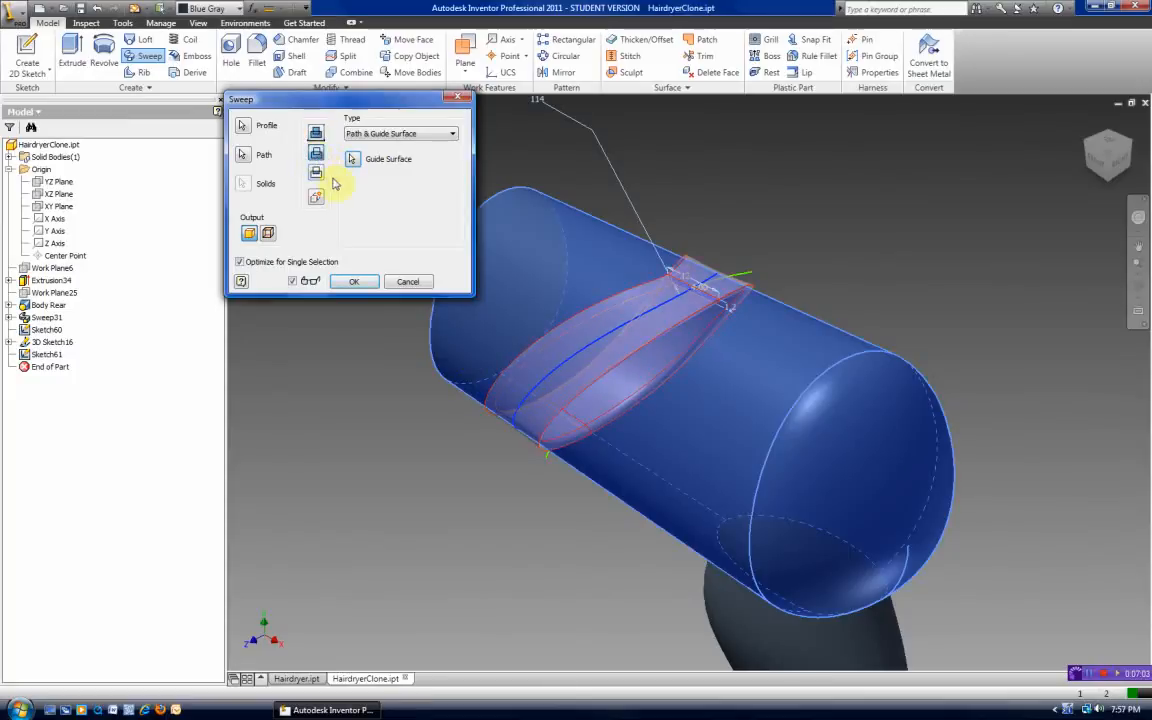
Step: Switch the sweep type to Path and examine how the previewed cut follows the barrel from the front
left_click(453, 137)
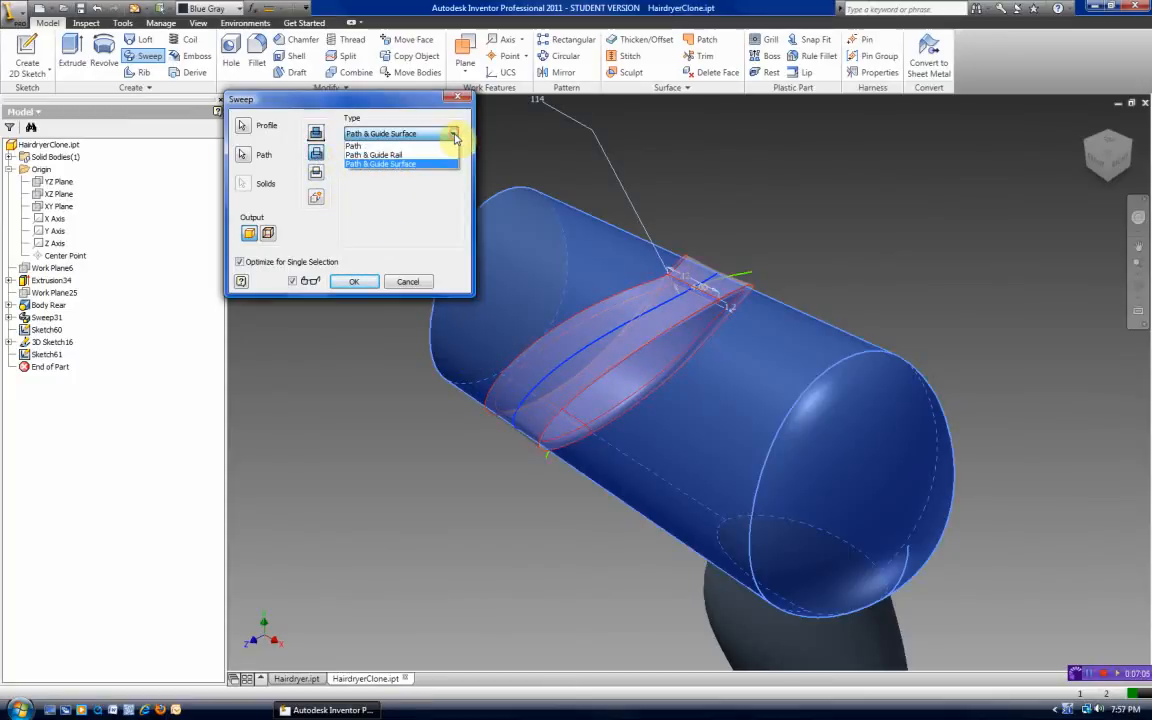
left_click(371, 146)
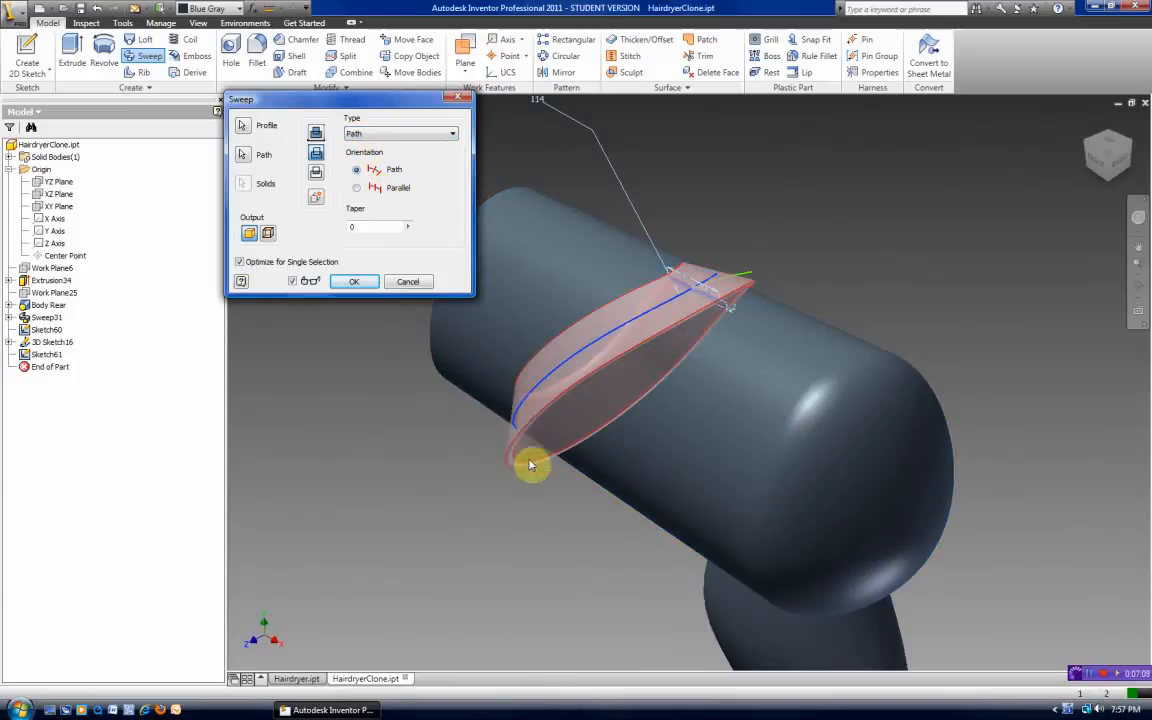
left_click(1094, 170)
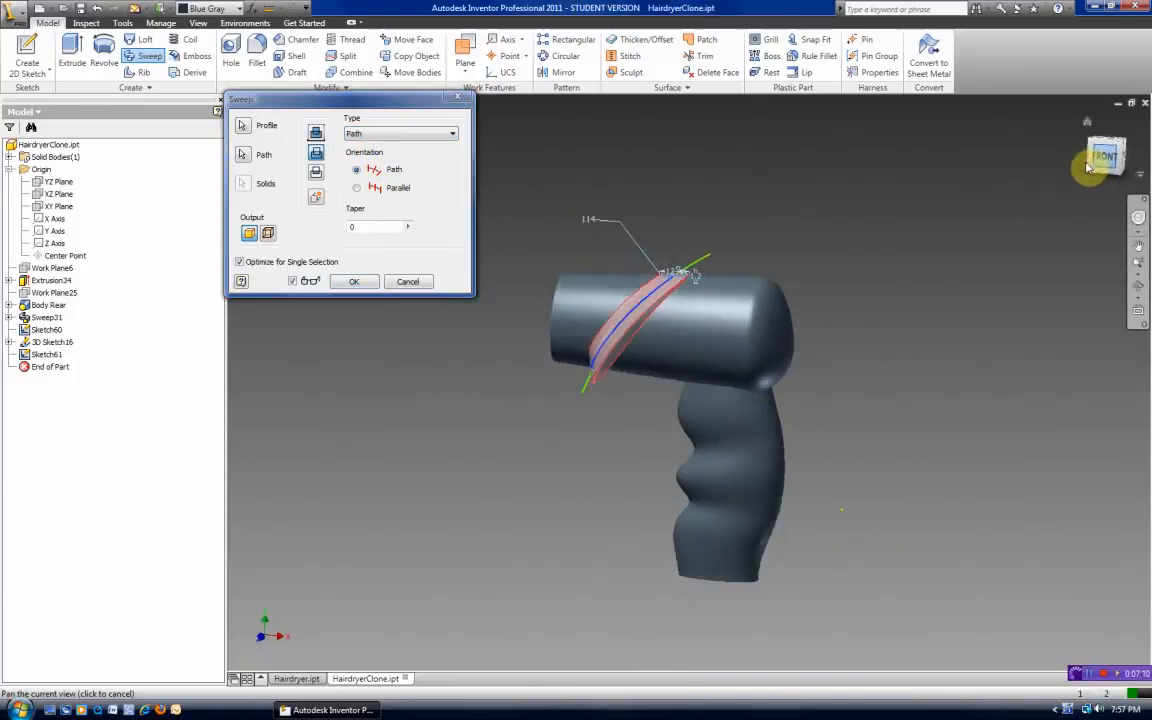
scroll(524, 479, "down", 5)
scroll(478, 504, "up", 5)
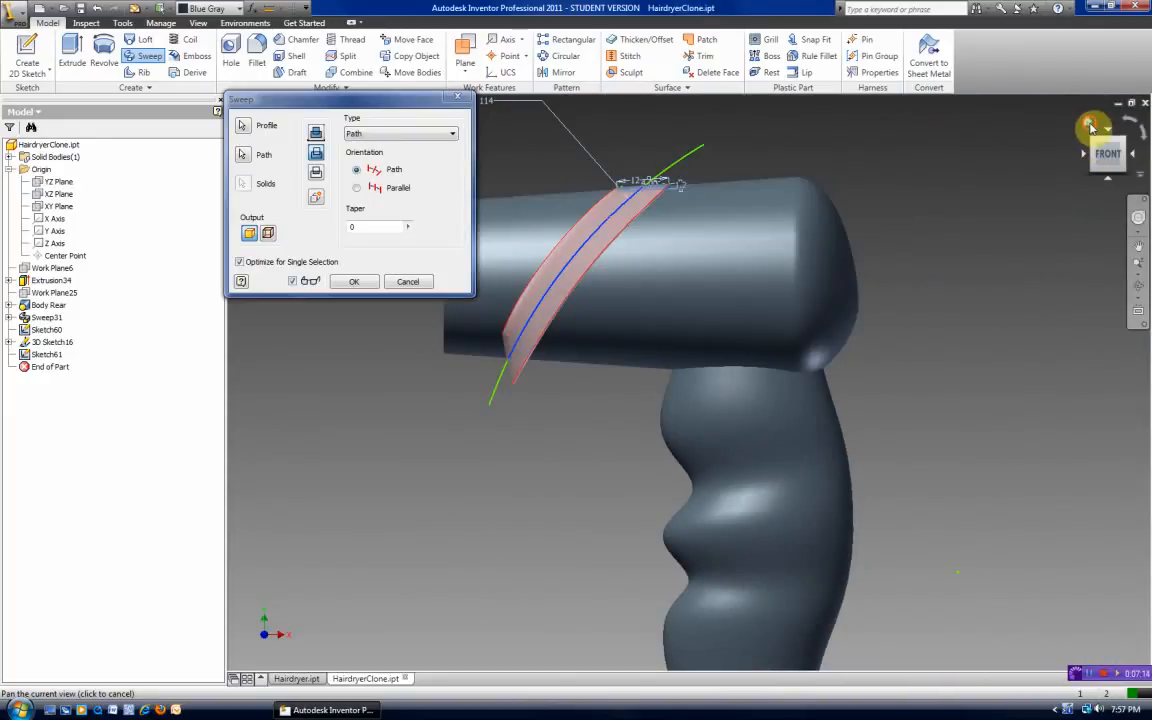
left_click(1091, 125)
Step: Set the sweep type back to Path & Guide Surface and create the stripe cut in the barrel
left_click(452, 135)
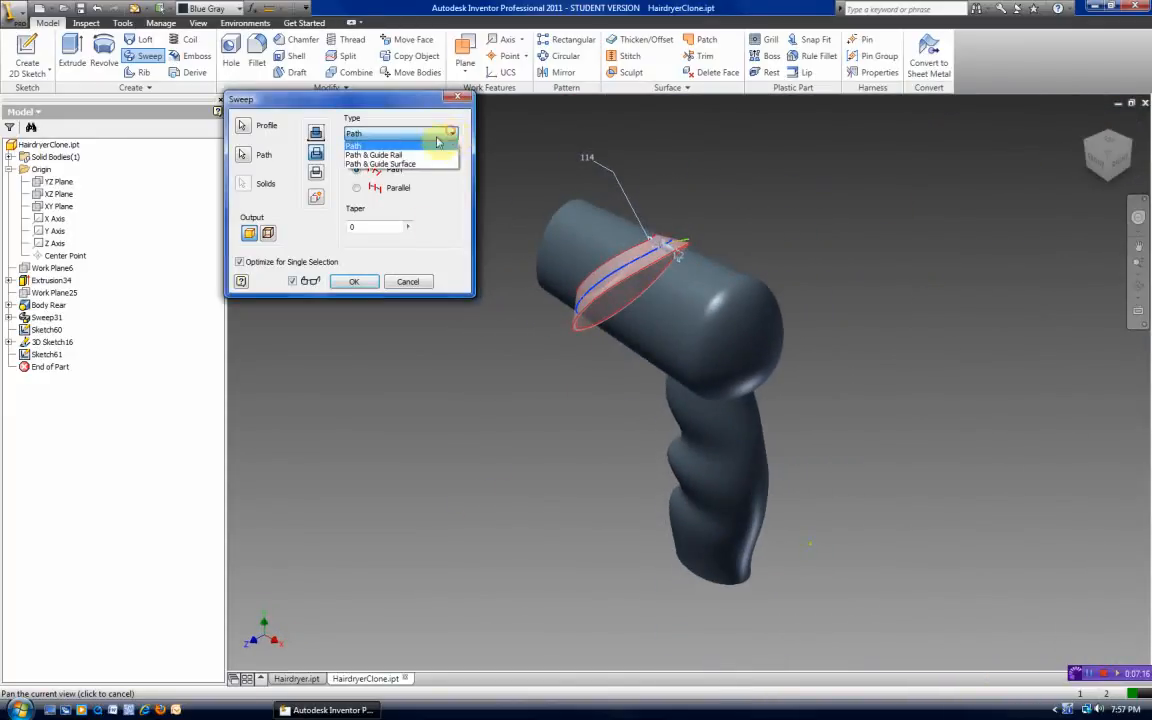
left_click(399, 164)
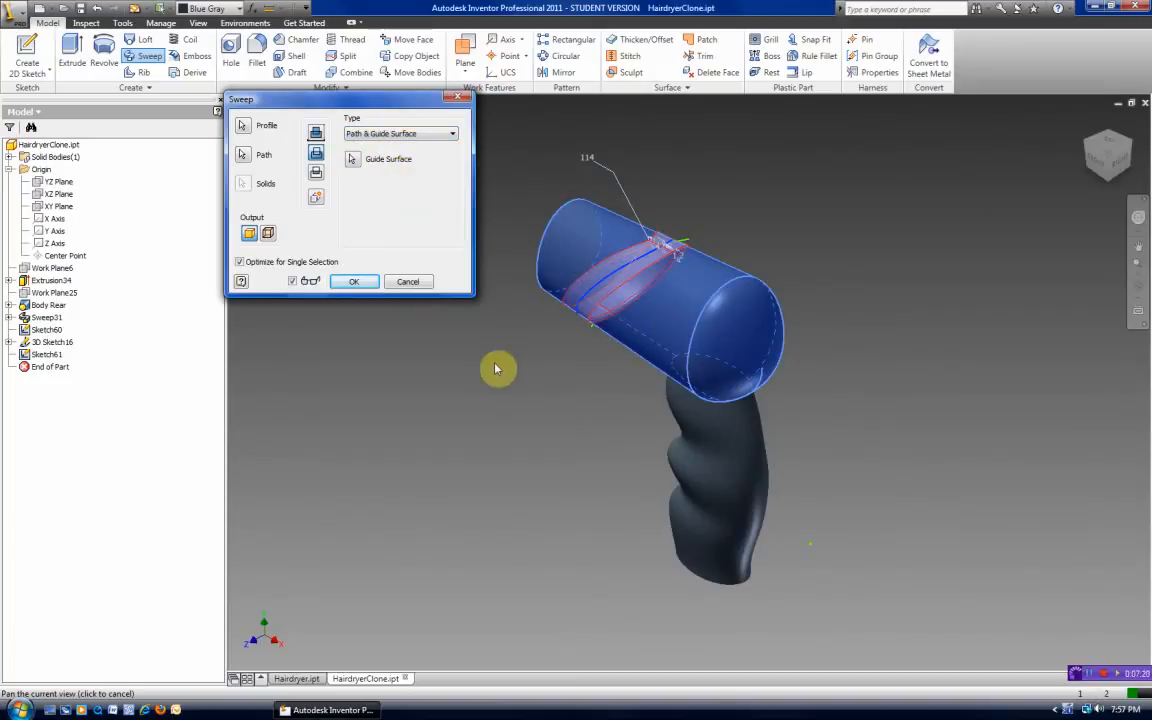
left_click(355, 282)
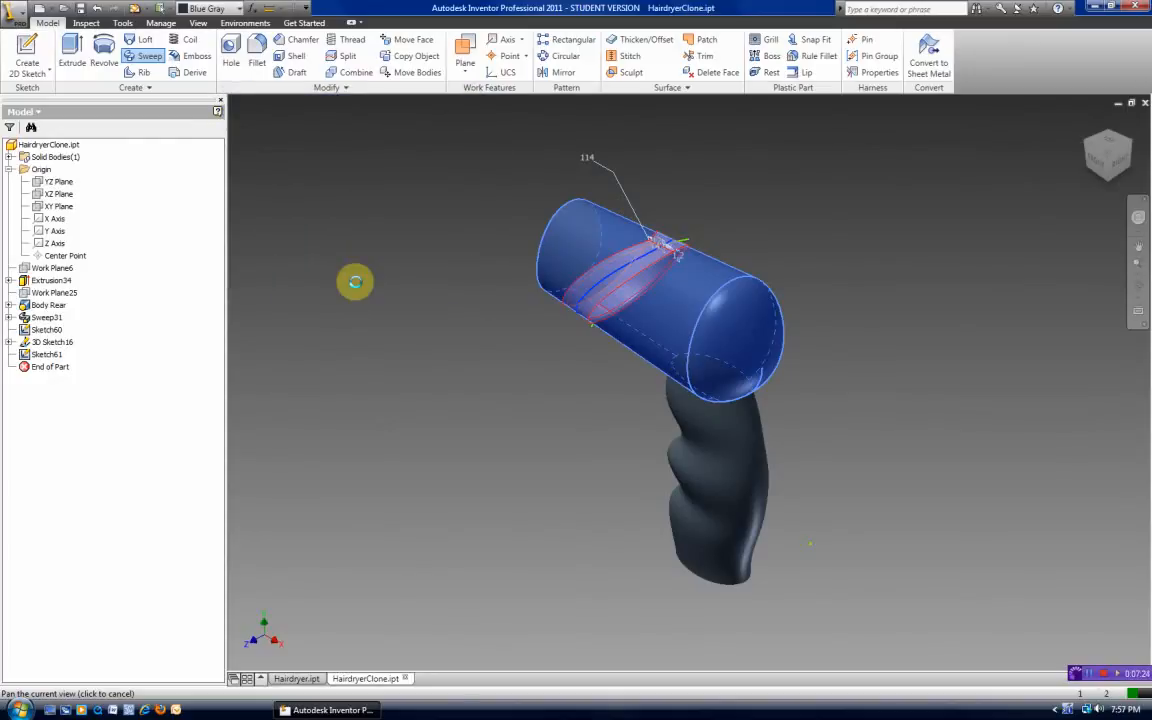
scroll(890, 312, "down", 5)
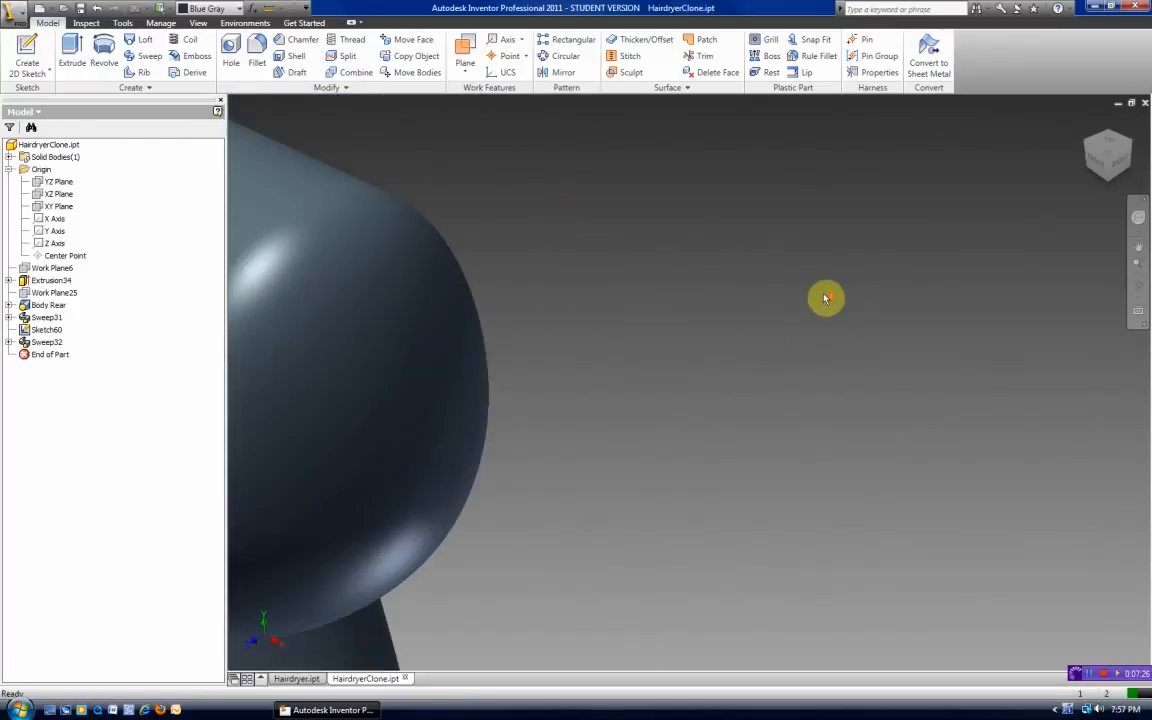
Step: Examine the new stripe cut around the barrel from the rear, the top and the nozzle side
scroll(824, 298, "up", 2)
middle_click_drag(738, 296, 942, 296)
middle_click_drag(391, 411, 463, 491)
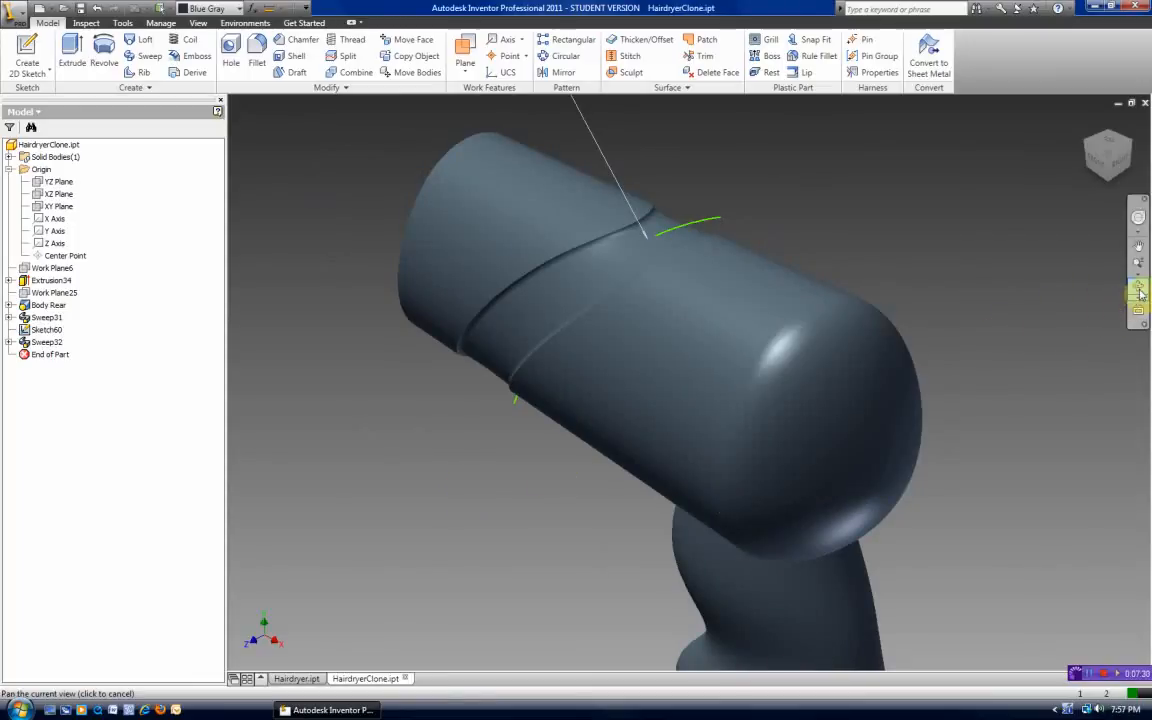
left_click(1138, 290)
left_click_drag(689, 309, 586, 244)
key("Escape")
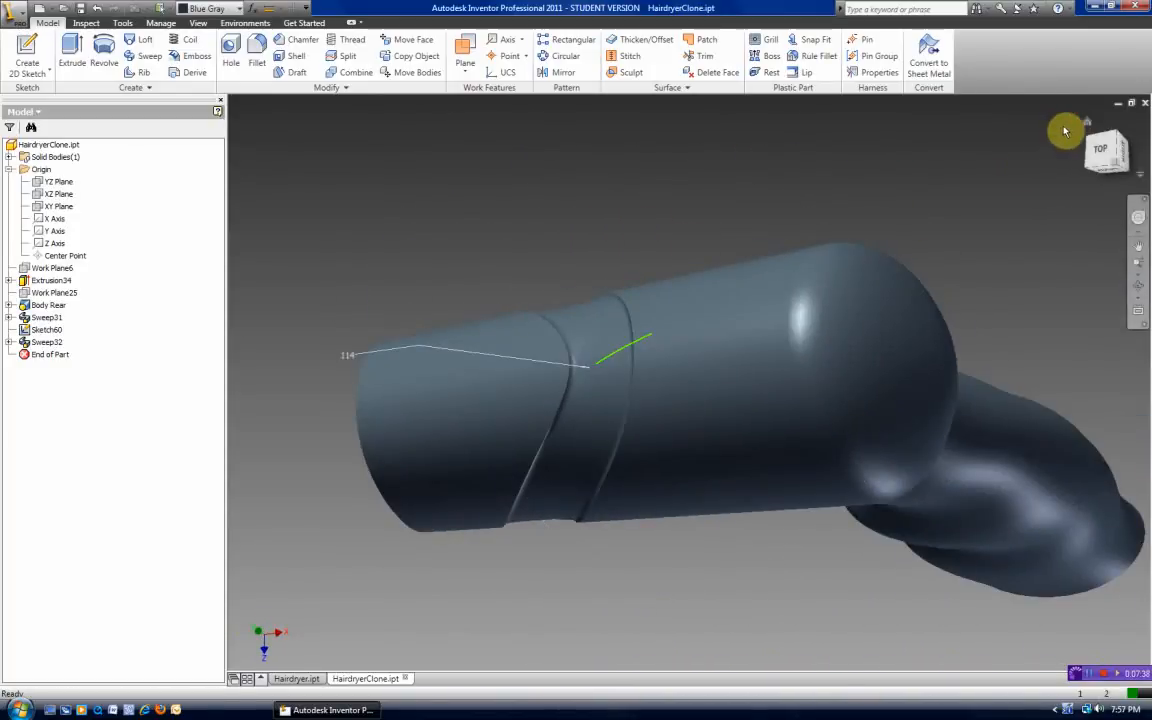
left_click(1087, 122)
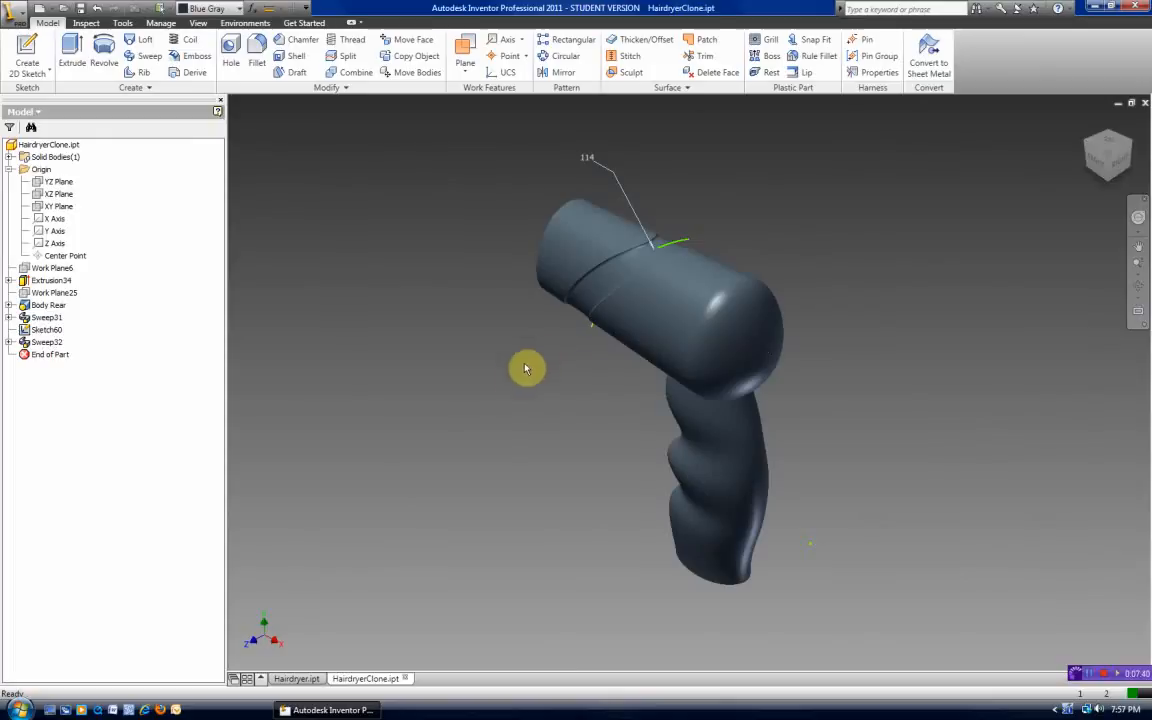
scroll(505, 385, "down", 4)
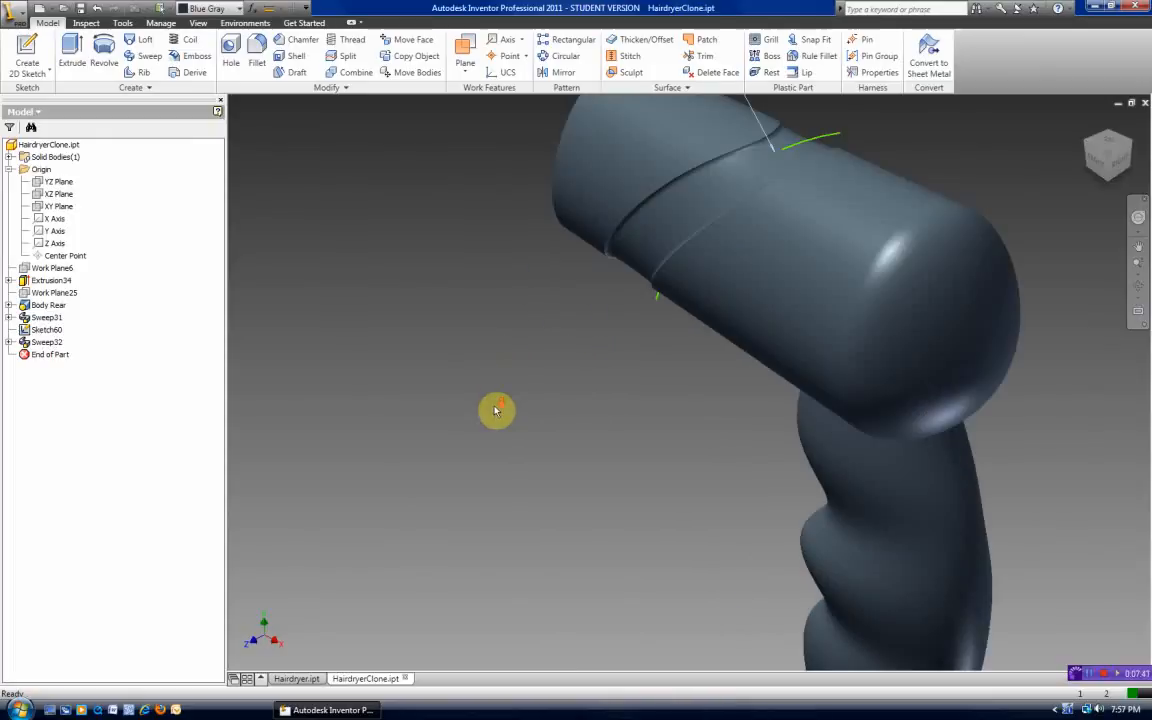
left_click(1089, 142)
scroll(580, 412, "down", 3)
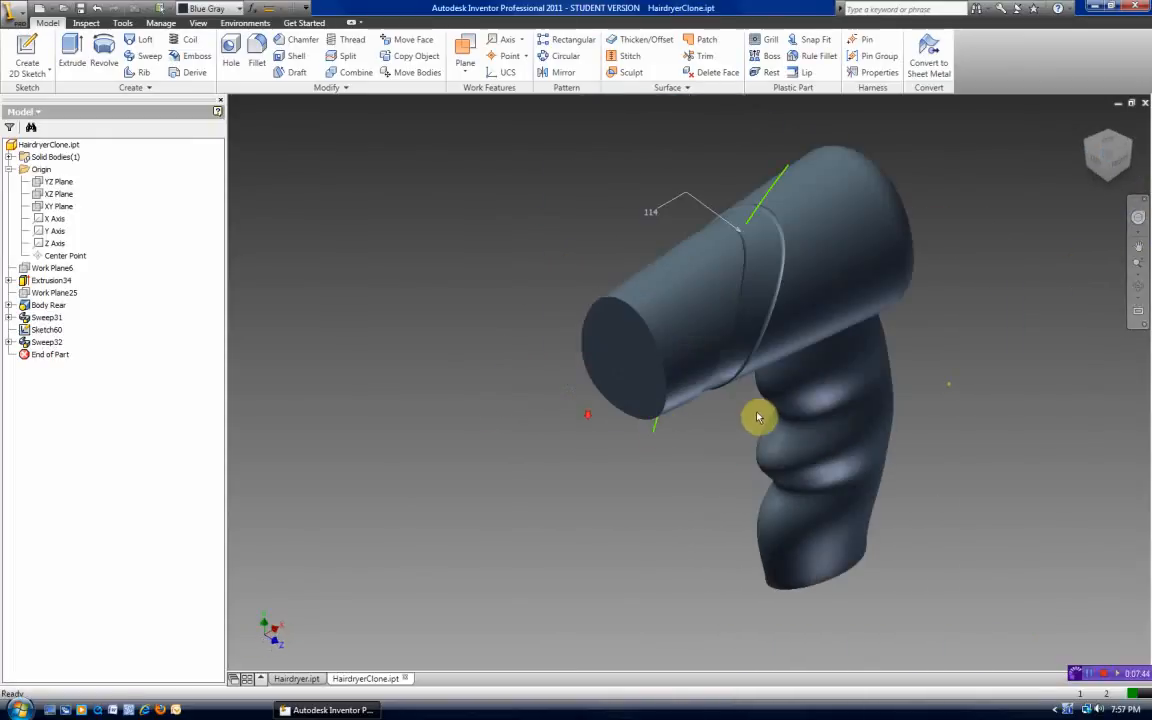
right_click(746, 334)
left_click(995, 324)
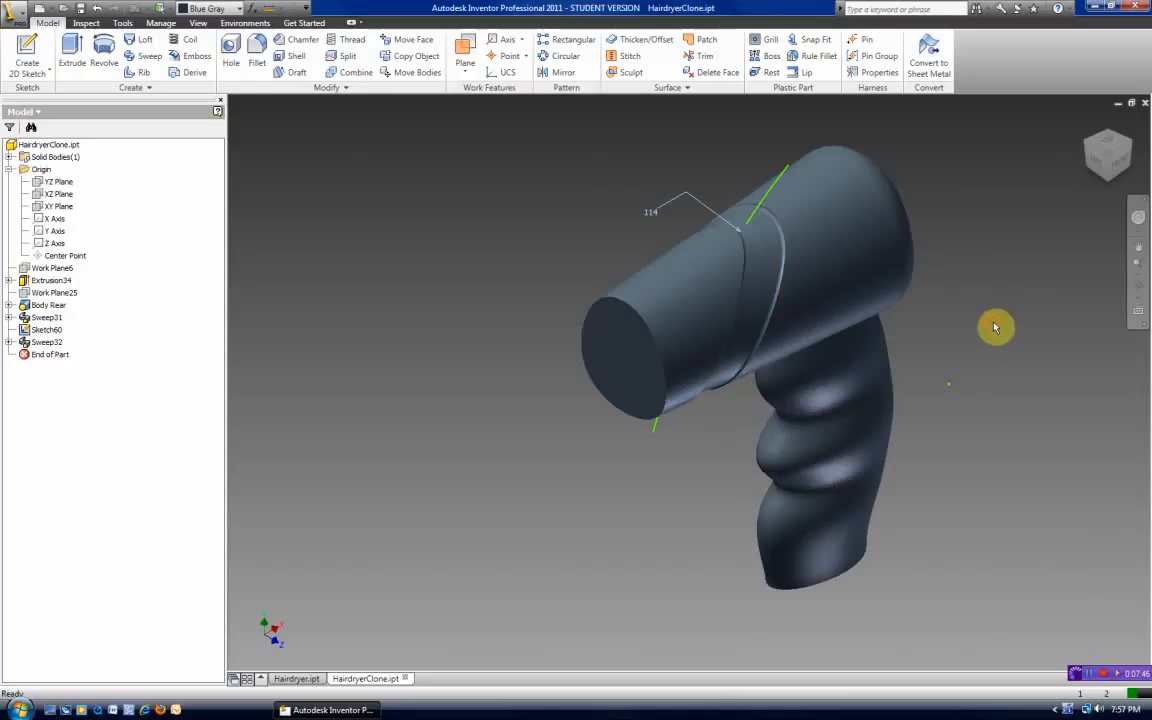
Step: Select all faces of the stripe cut, including its curved side walls, and set their face color style to Orange (Medium)
left_click(750, 318)
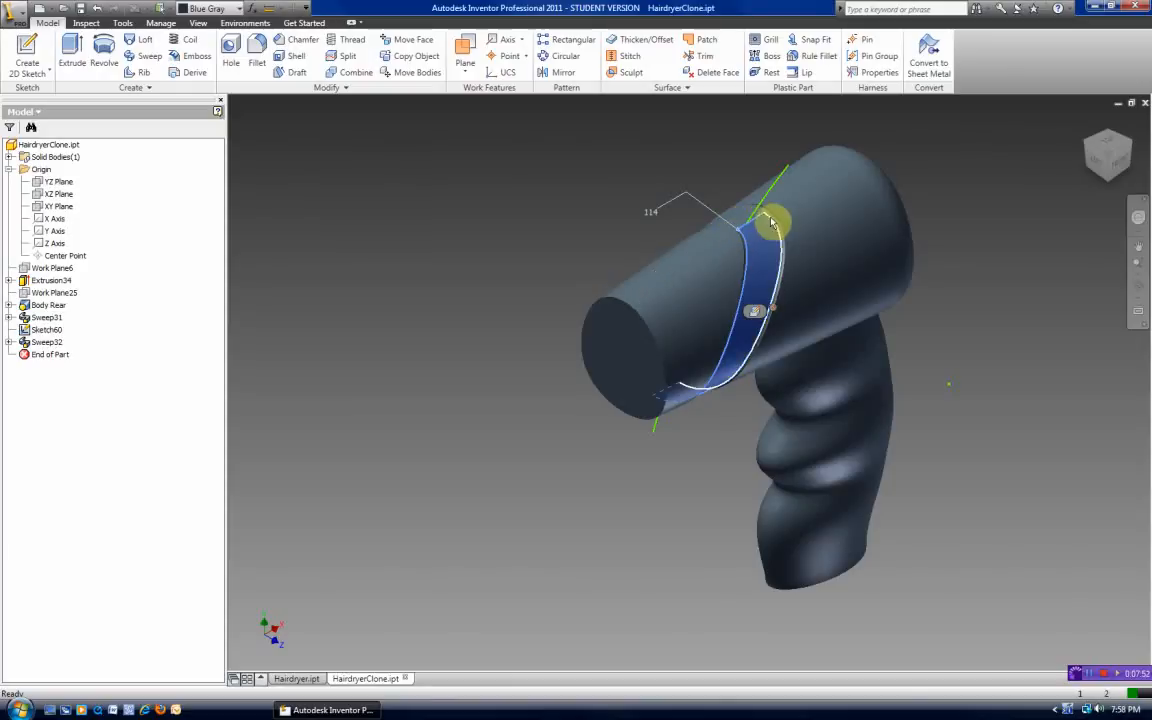
scroll(775, 229, "down", 5)
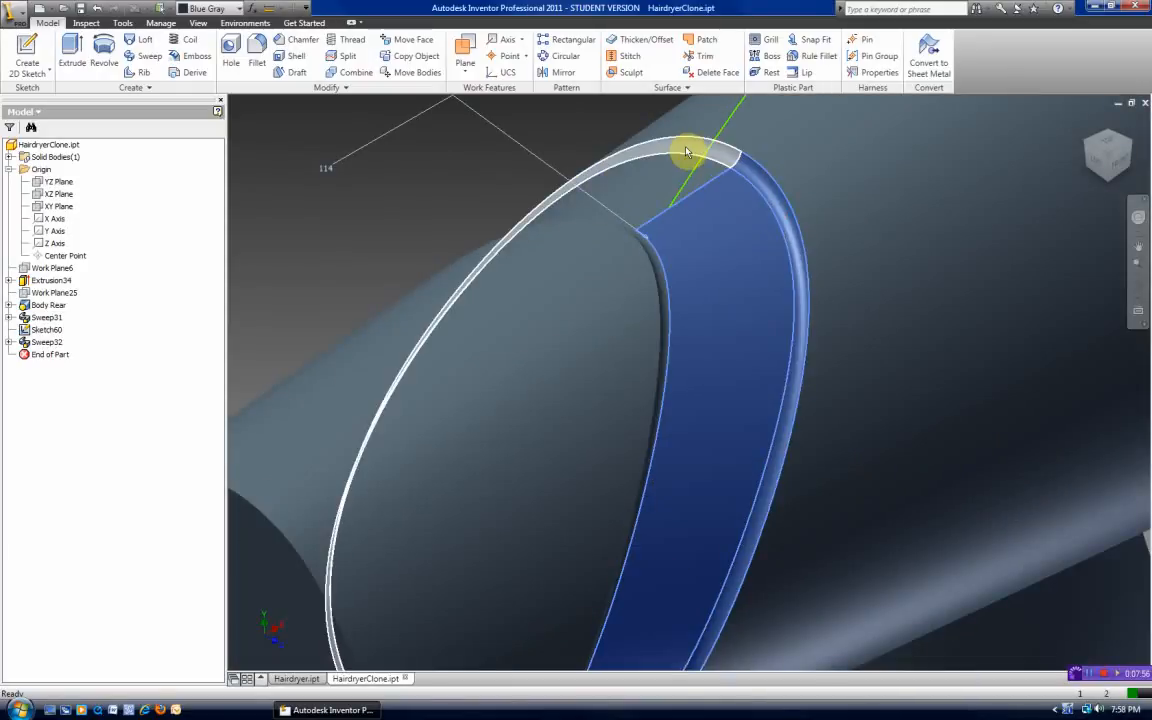
left_click(688, 162)
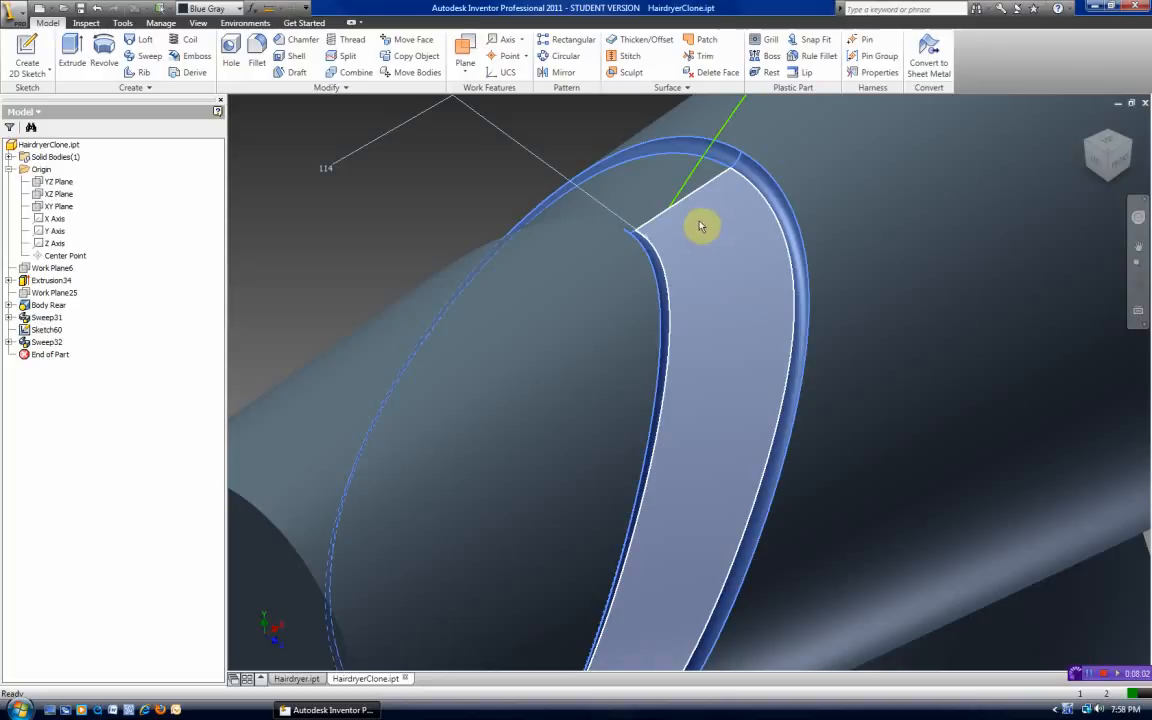
key("F4")
left_click_drag(658, 274, 669, 347)
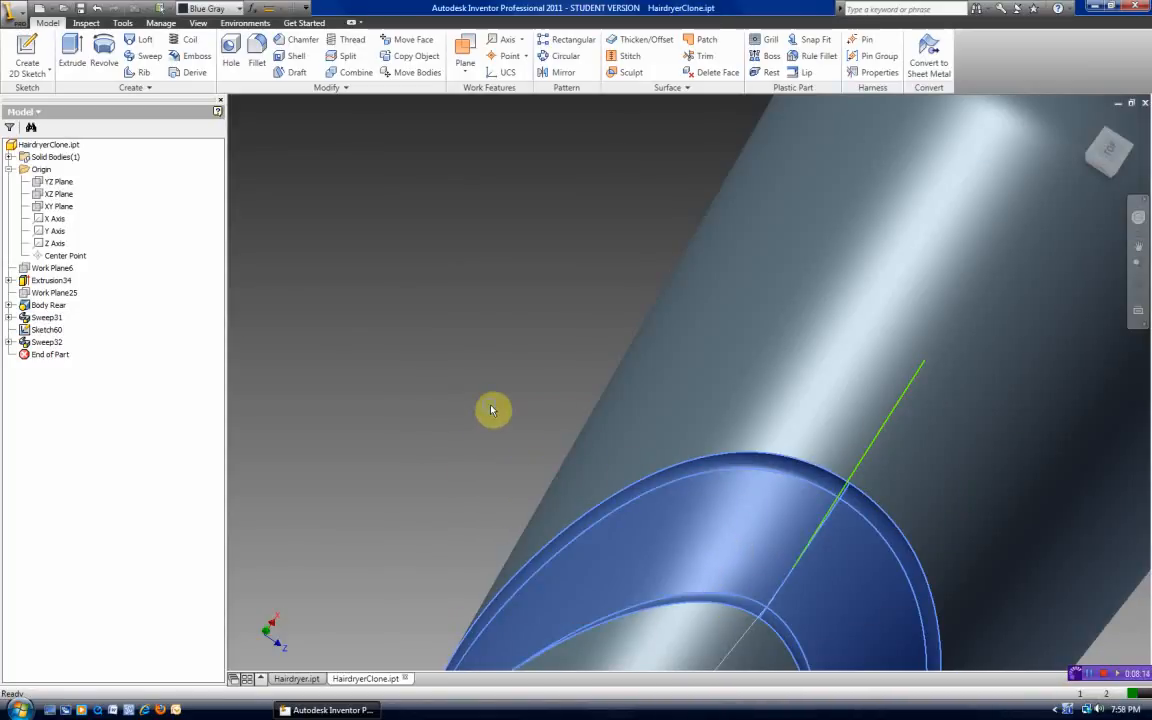
right_click(491, 409)
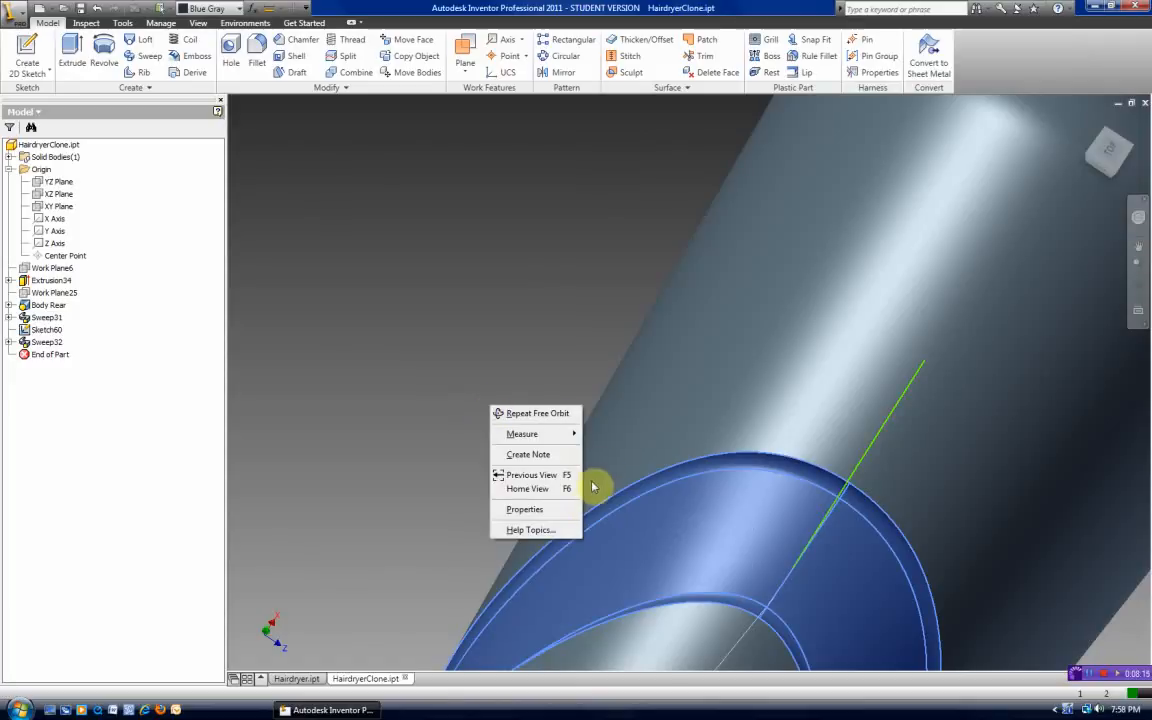
left_click(530, 510)
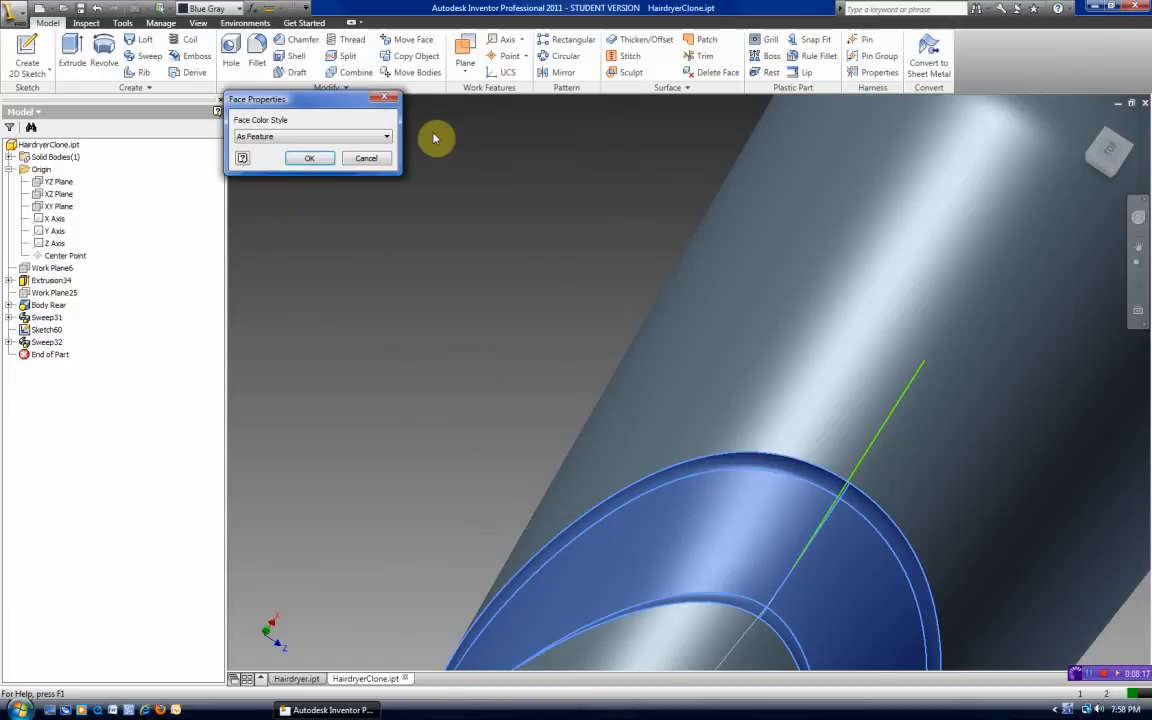
left_click(386, 140)
left_click_drag(388, 222, 391, 494)
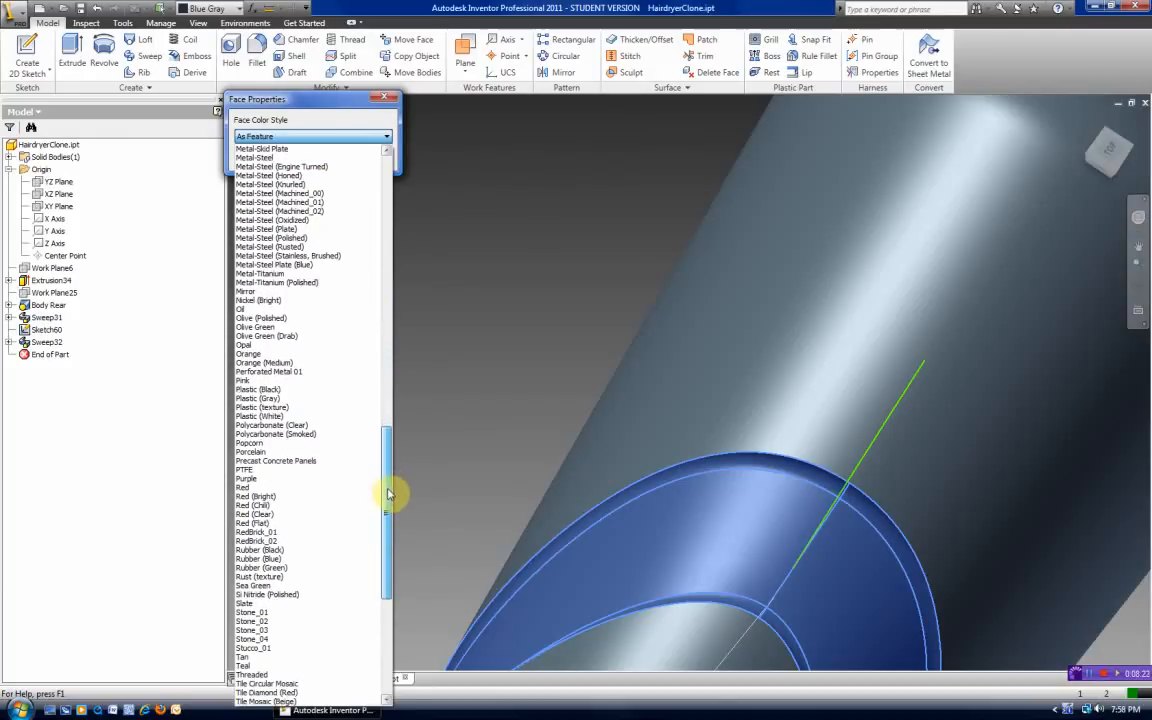
left_click(265, 370)
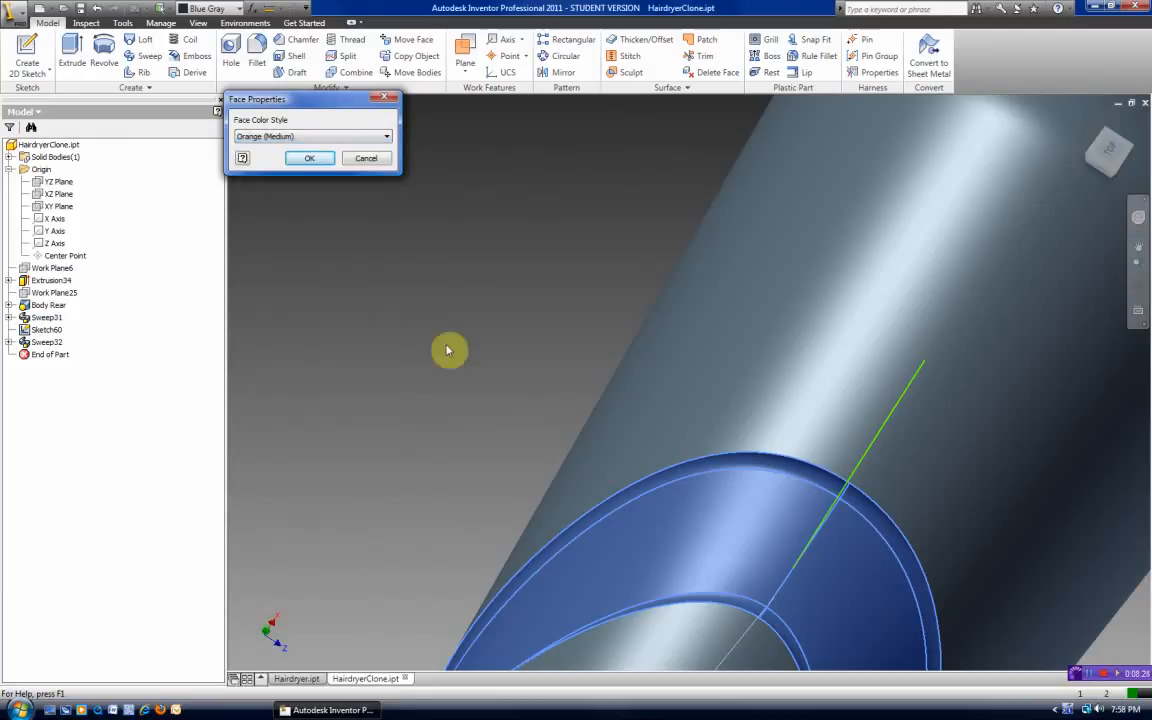
left_click(313, 159)
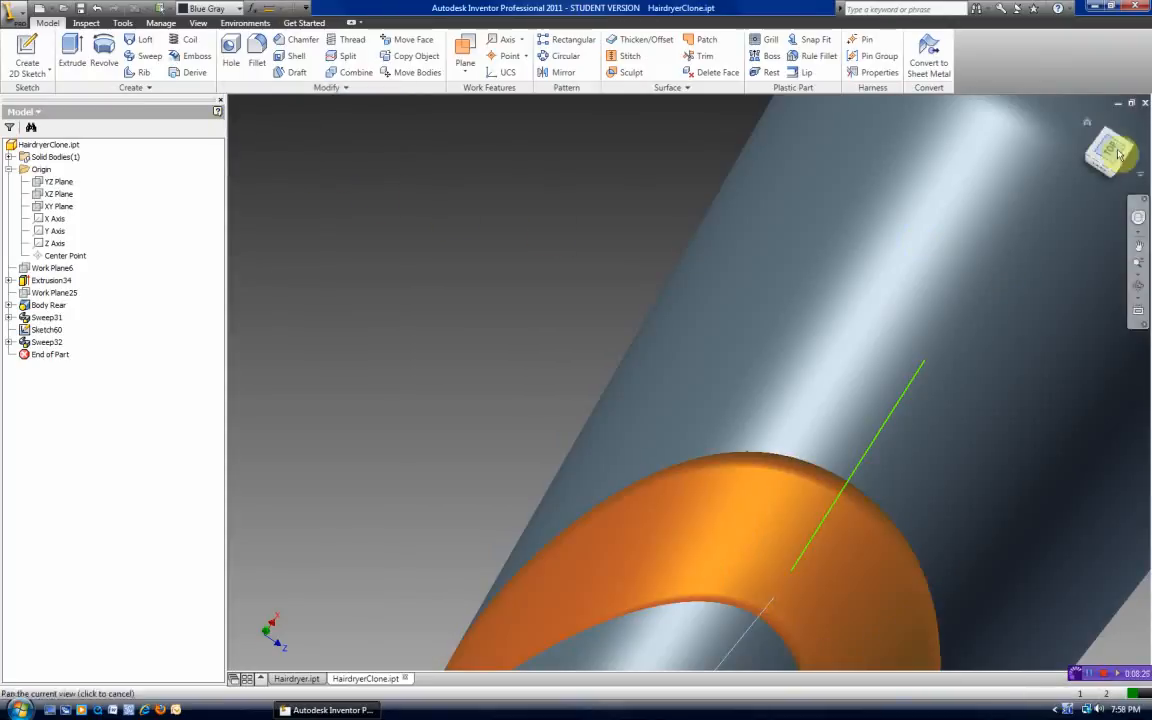
left_click(1088, 122)
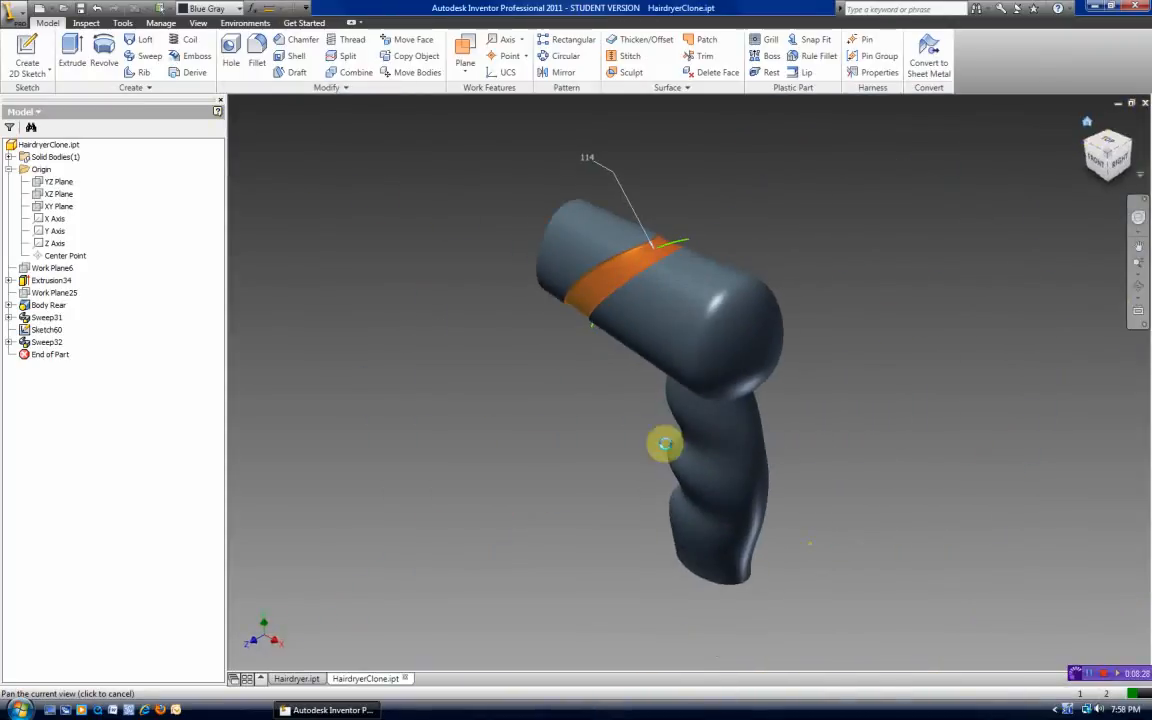
left_click(1088, 142)
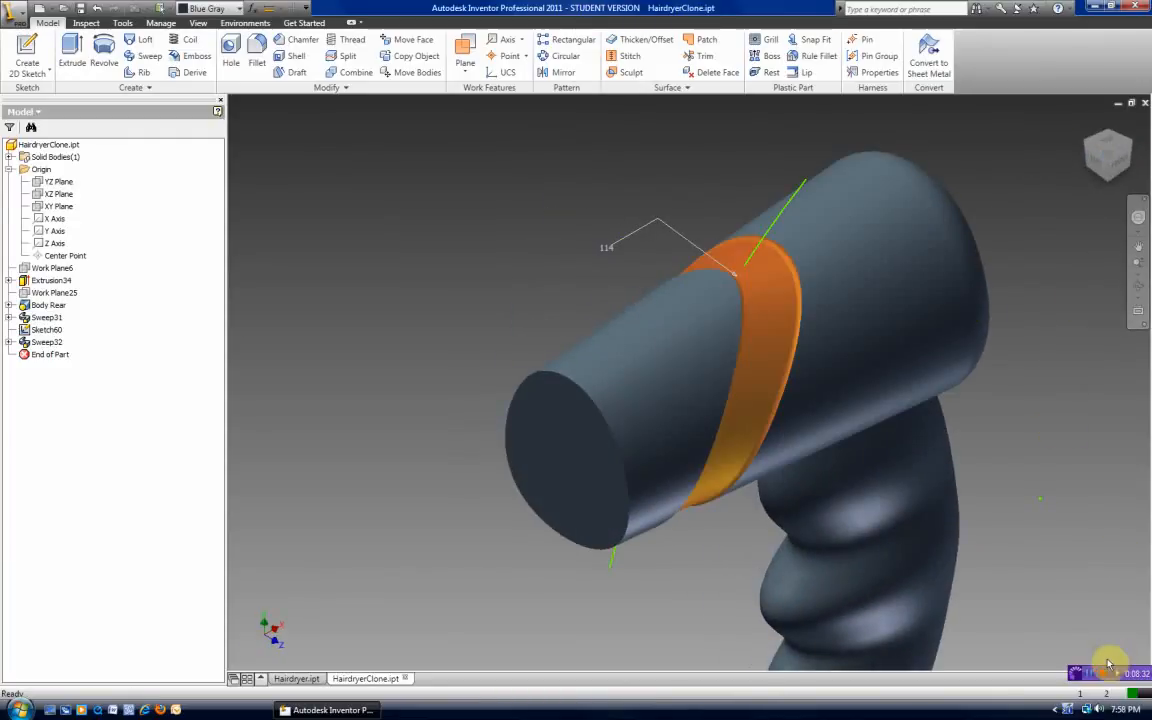
Step: Finish the open Stripe_Profile sketch in Hairdryer.ipt, examine the original stripe in the home view, and return to HairdryerClone.ipt
left_click(267, 679)
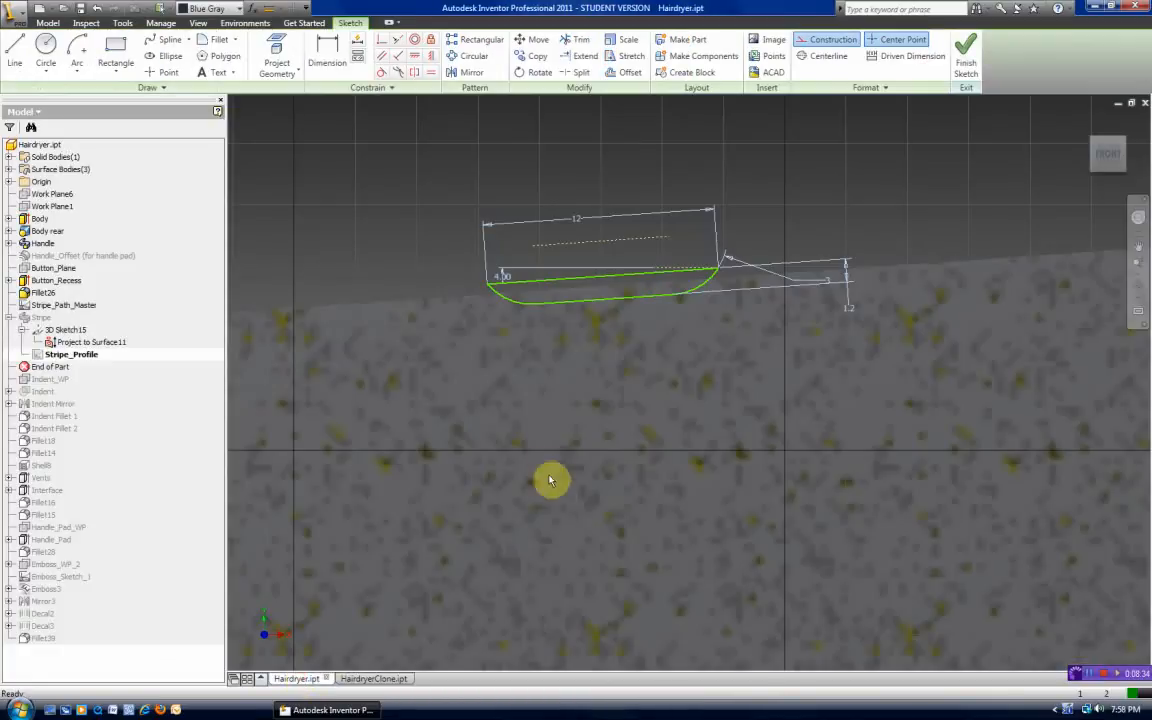
left_click(962, 72)
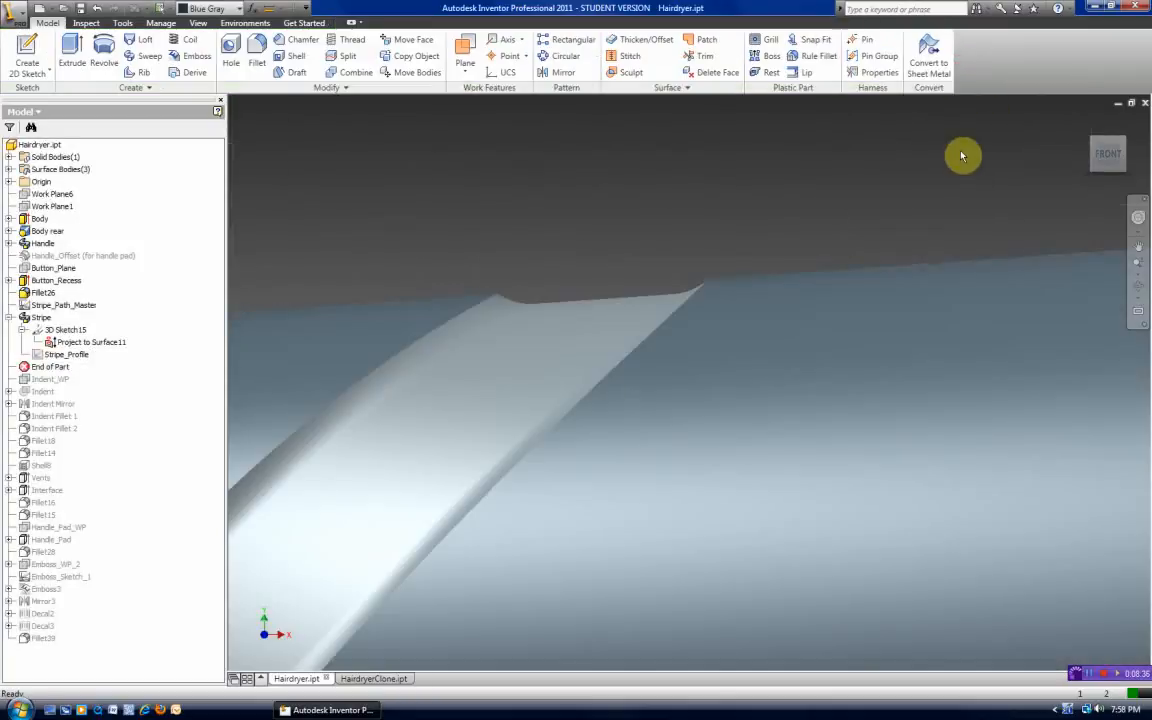
left_click(1090, 123)
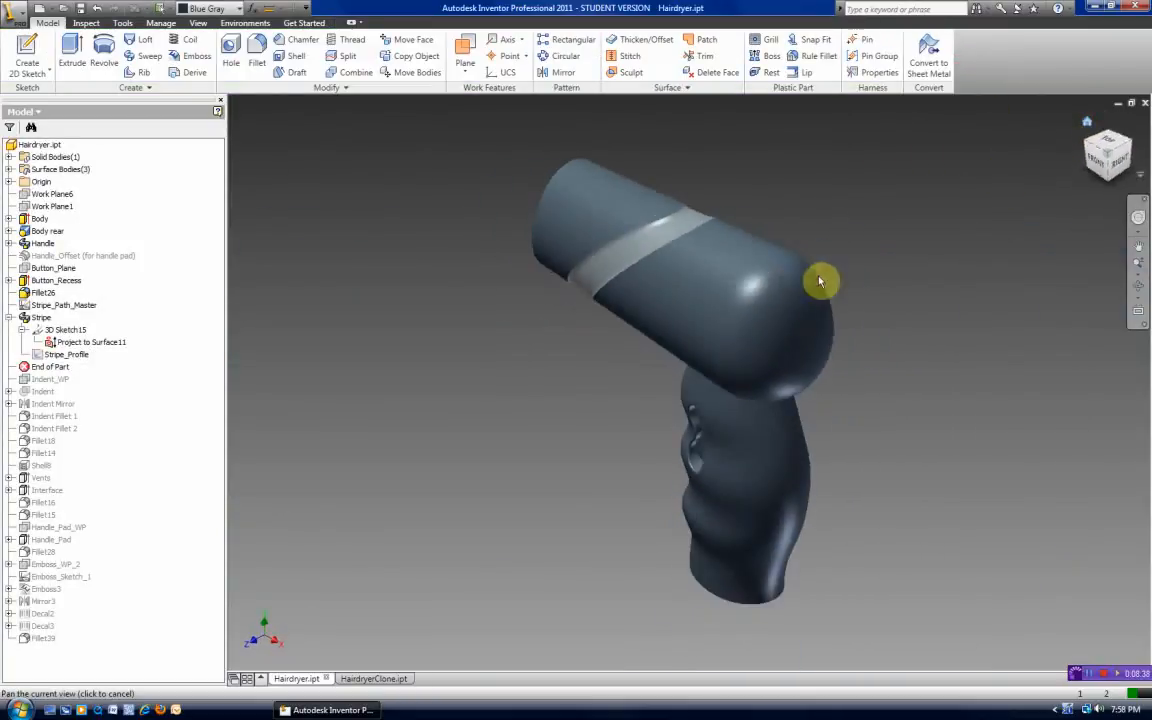
scroll(818, 283, "down", 5)
scroll(520, 420, "up", 5)
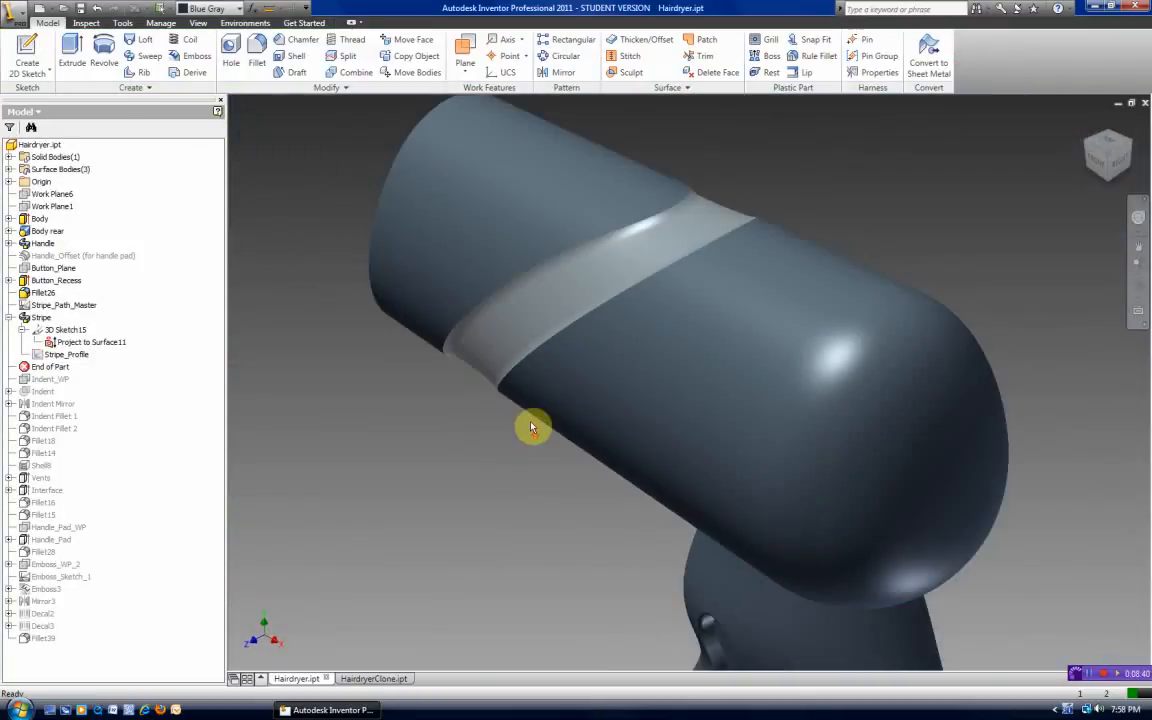
left_click(374, 677)
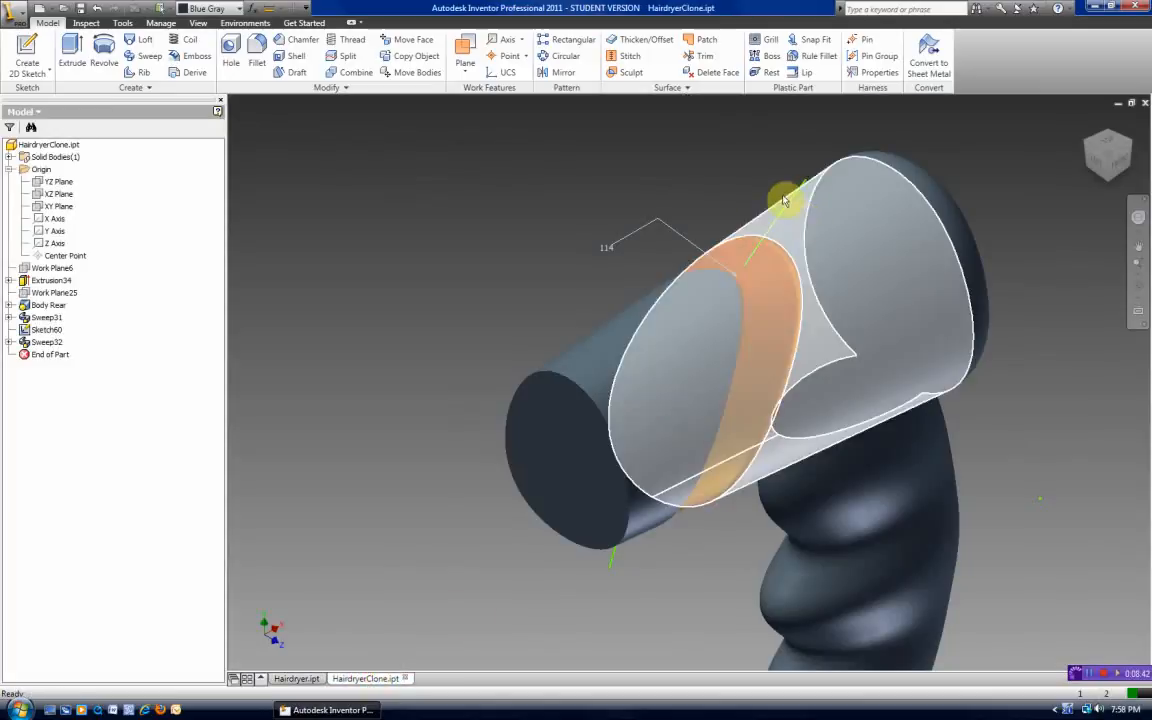